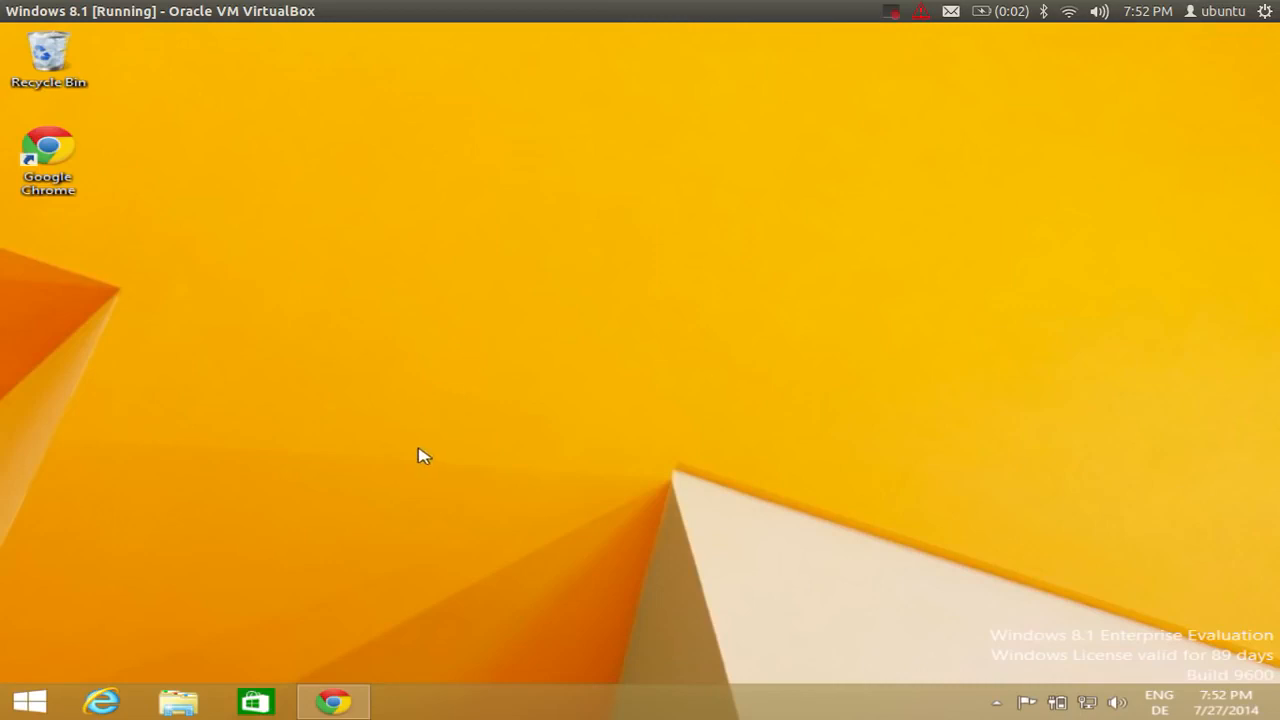
Search 'co' from the Start screen's Search charm and launch Command Prompt.
{"action": "left_click", "coordinate": [27, 702]}
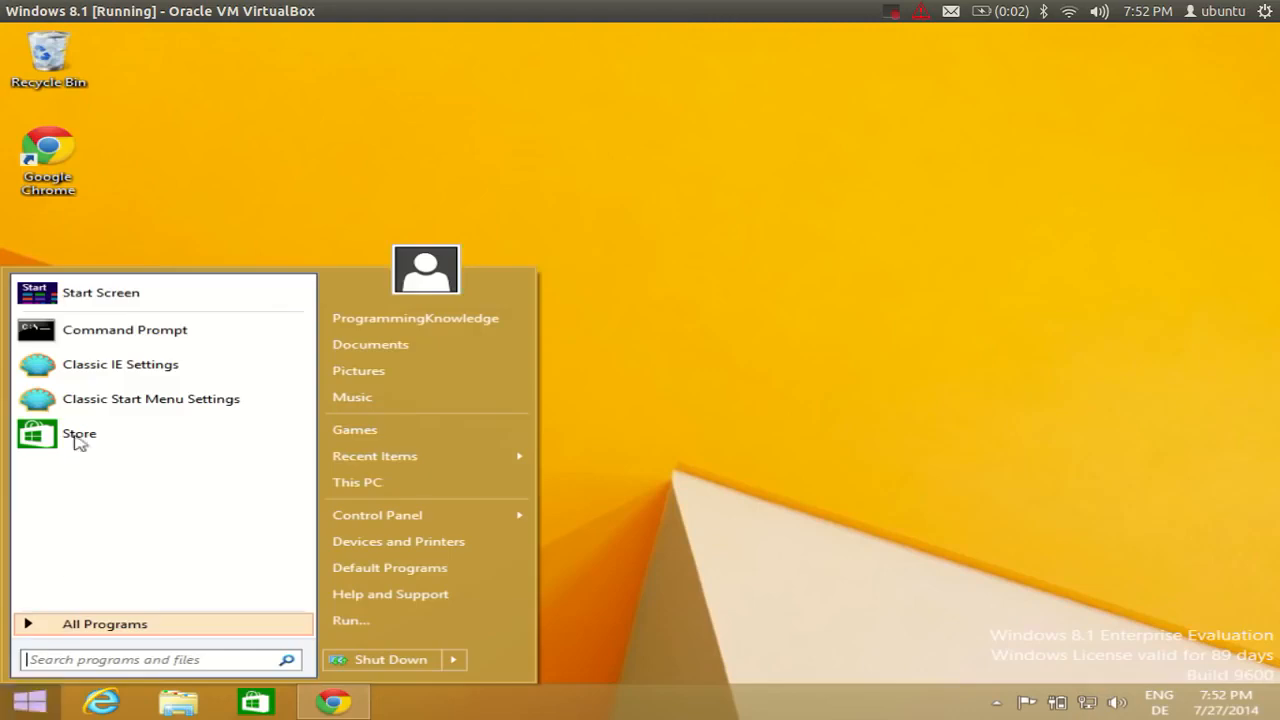
{"action": "left_click", "coordinate": [100, 292]}
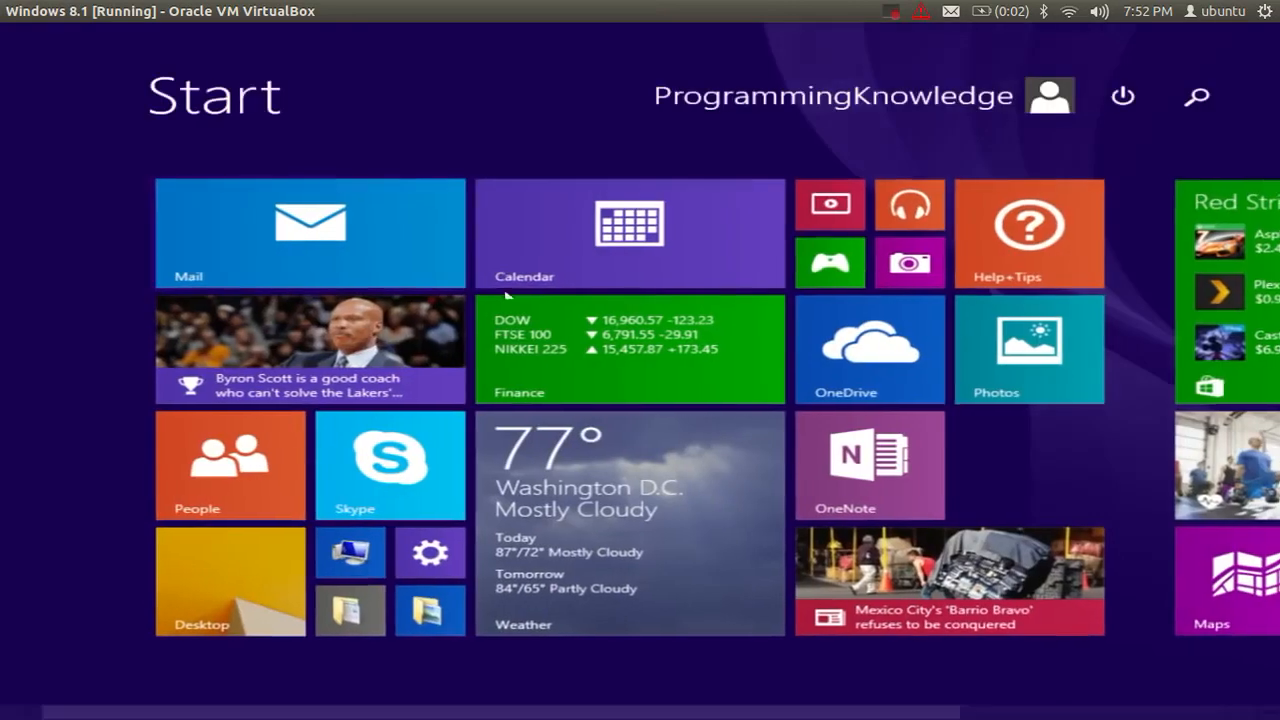
{"action": "mouse_move", "coordinate": [1278, 26]}
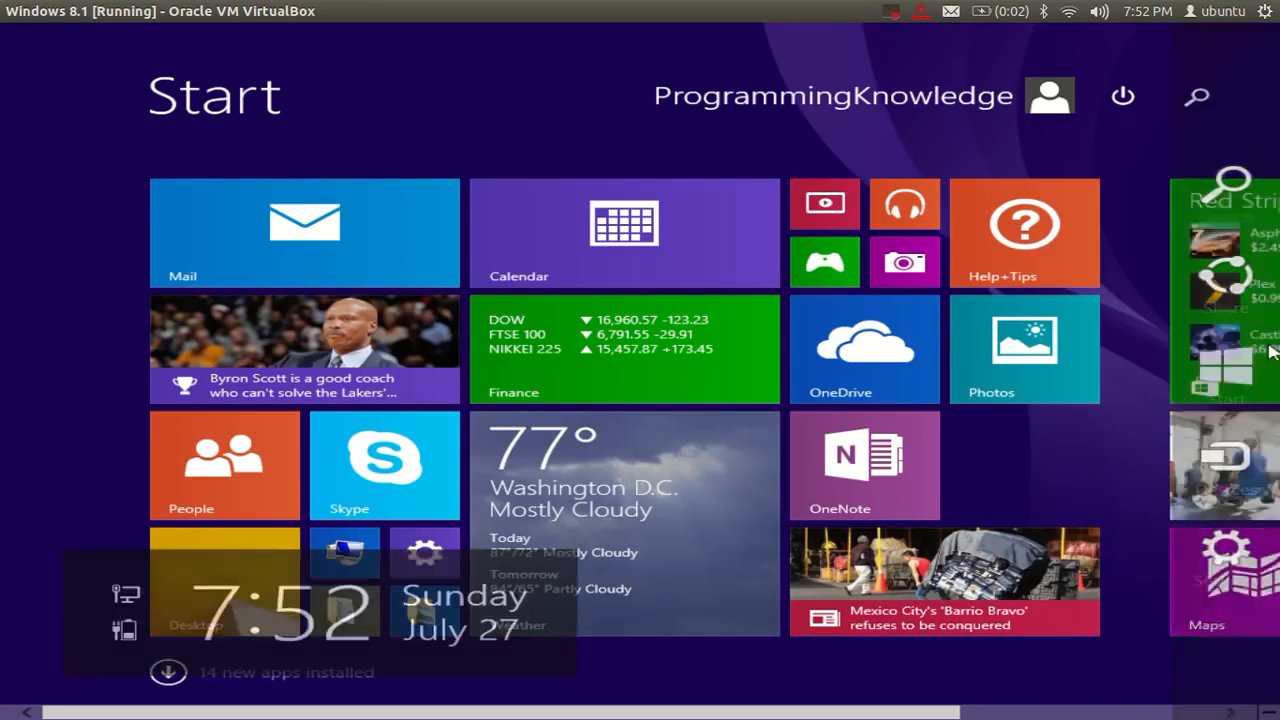
{"action": "left_click", "coordinate": [1243, 212]}
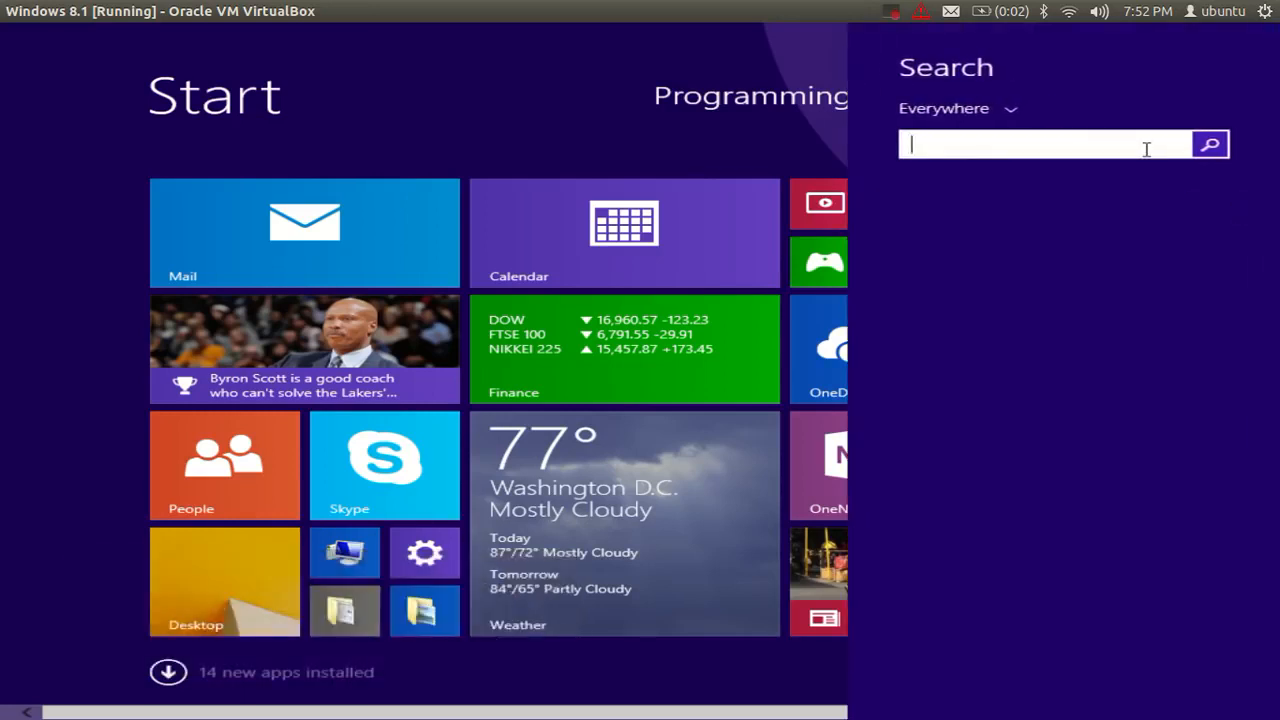
{"action": "type", "text": "command Prompt"}
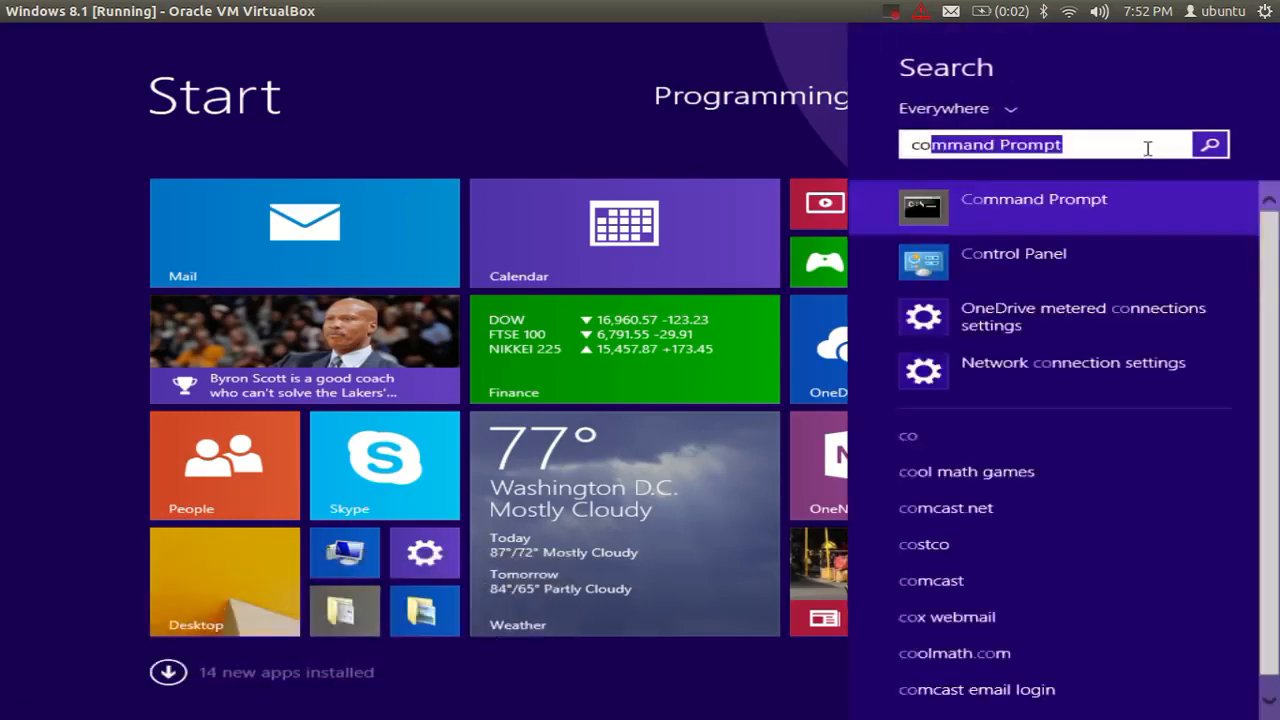
{"action": "left_click", "coordinate": [1094, 207]}
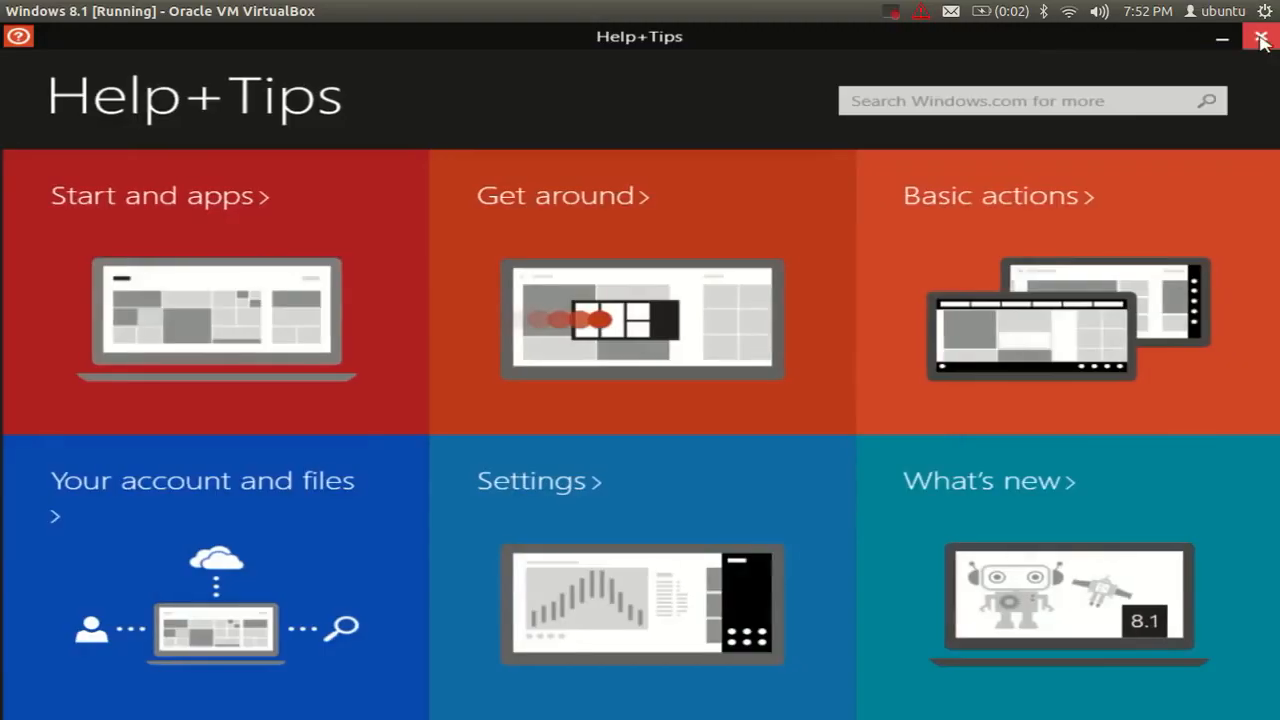
Close Help+Tips and run javac and java, both reported as not recognized.
{"action": "left_click", "coordinate": [1260, 38]}
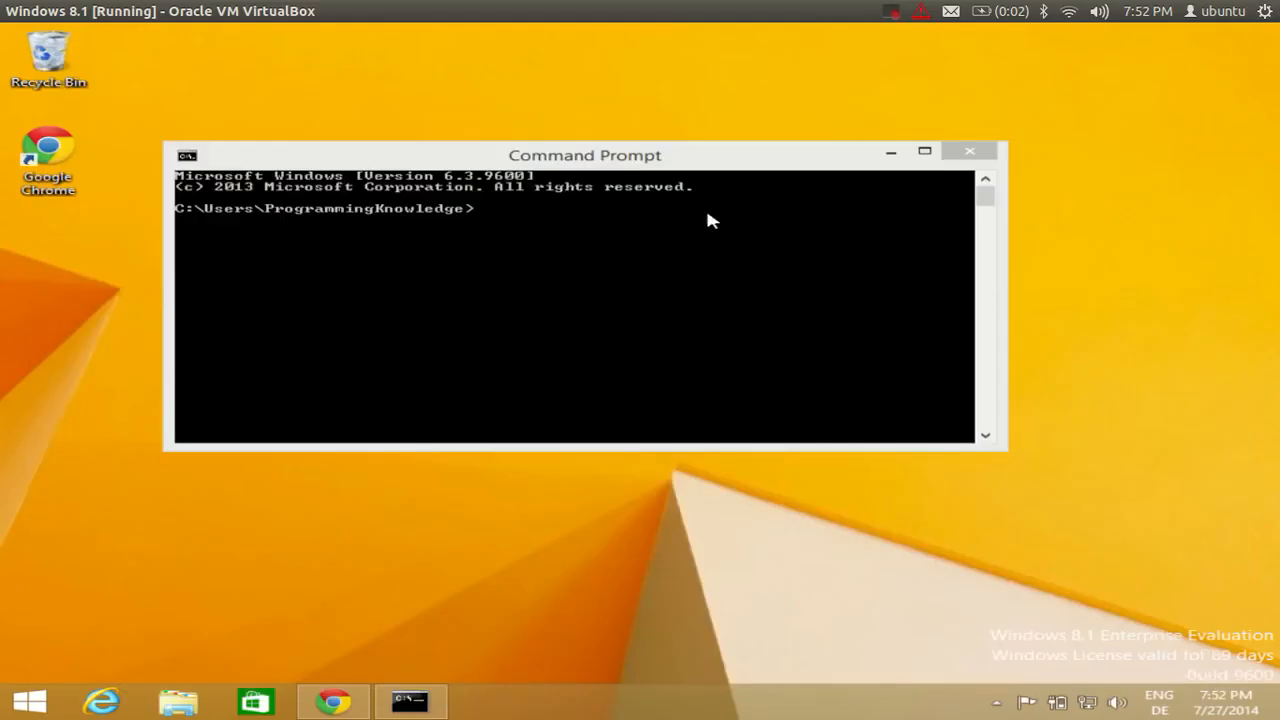
{"action": "left_click", "coordinate": [490, 270]}
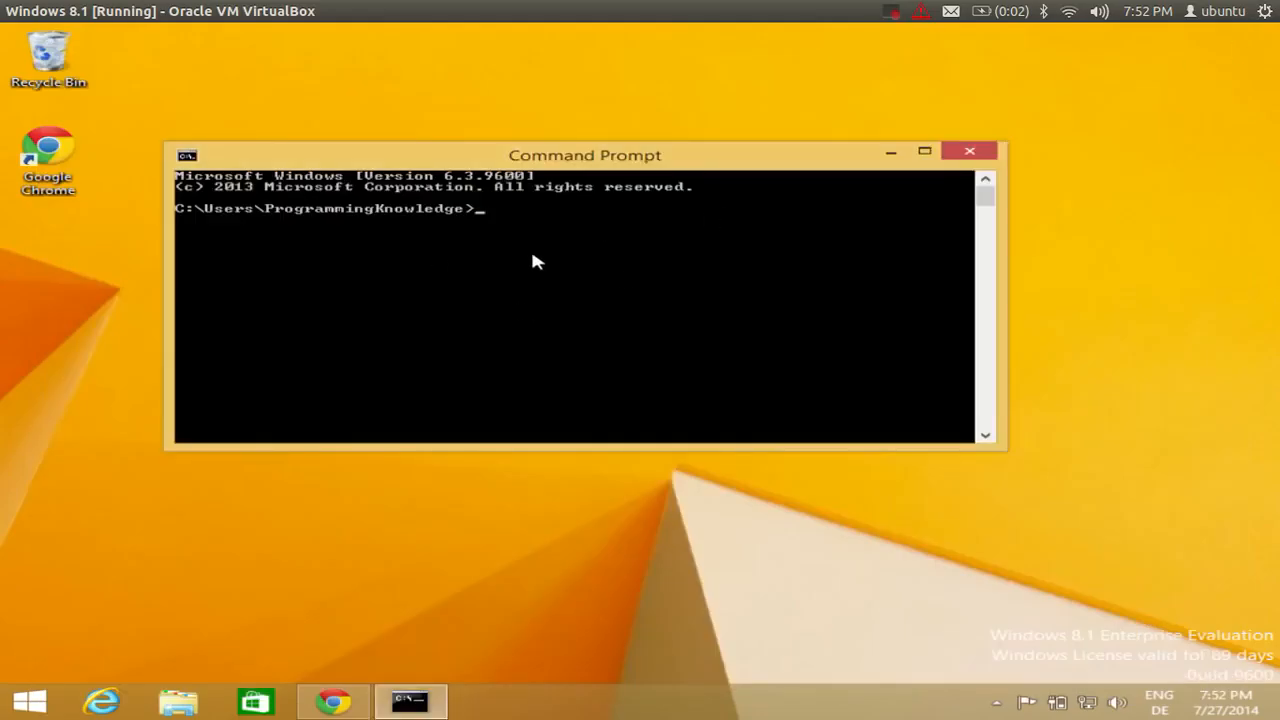
{"action": "type", "text": "javac"}
{"action": "key", "text": "Return"}
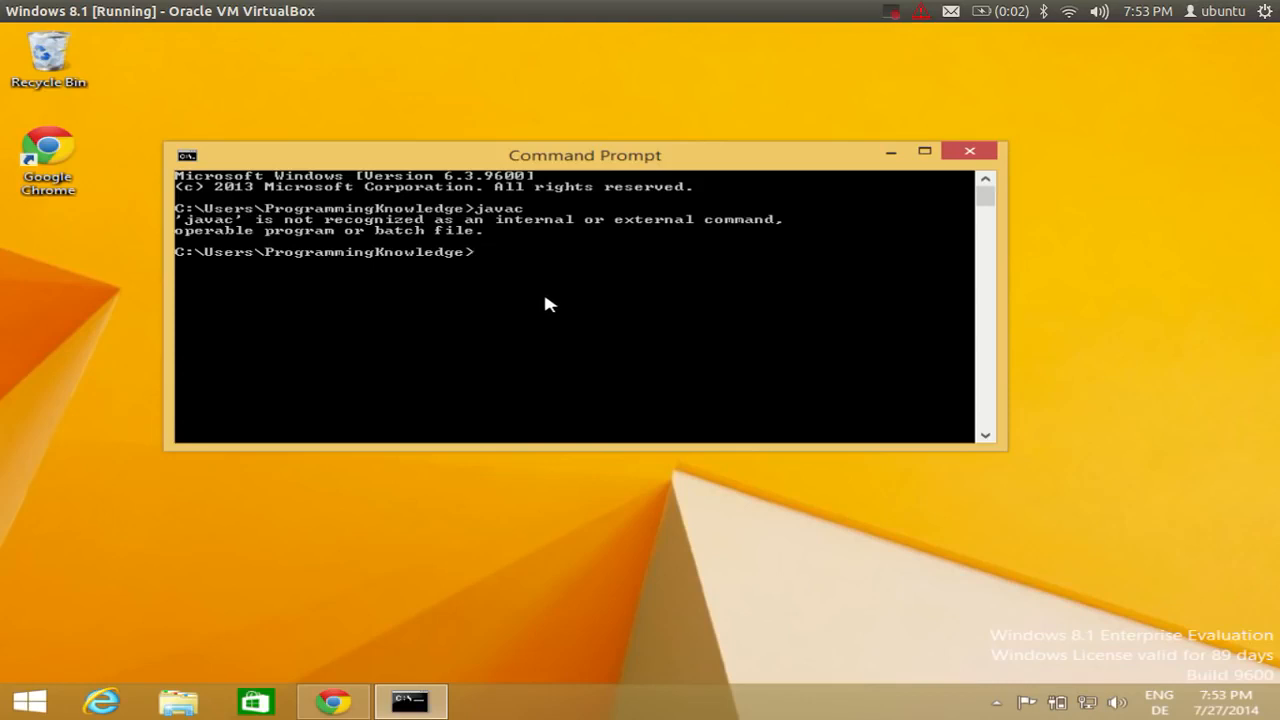
{"action": "type", "text": "java"}
{"action": "key", "text": "Return"}
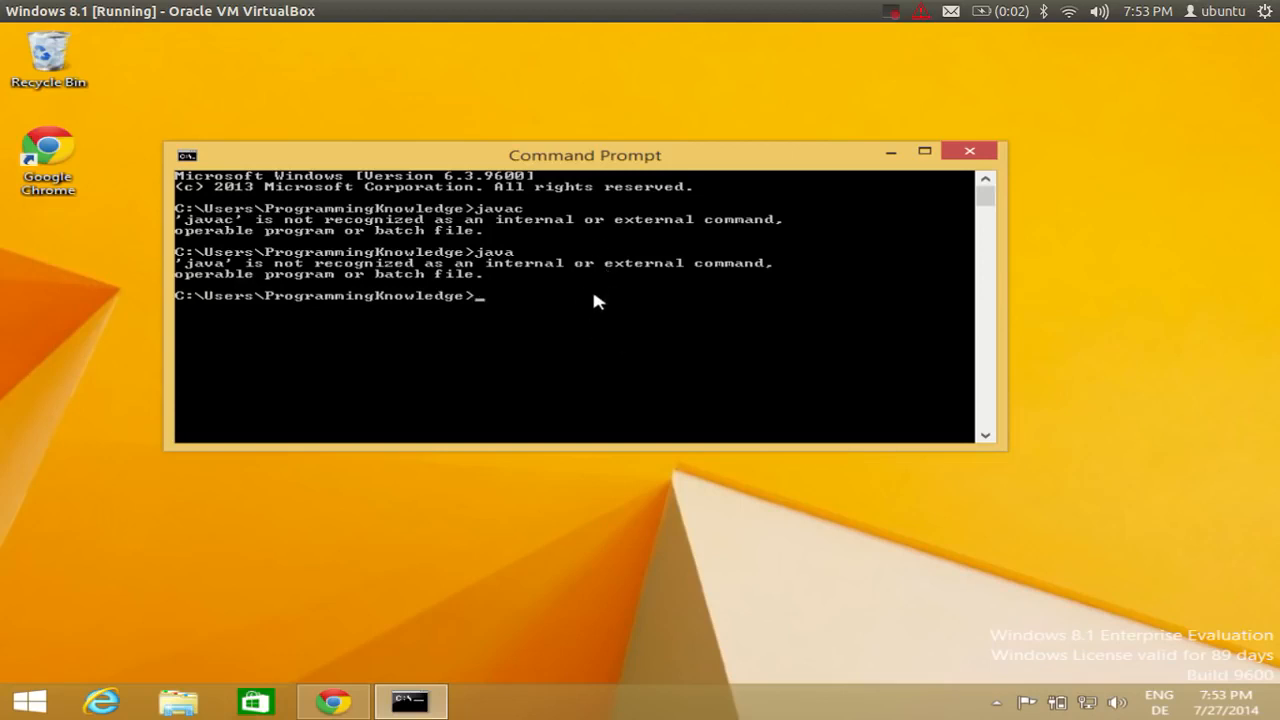
Google 'java jdk download' in Chrome and open the Java SE - Downloads result.
{"action": "left_click", "coordinate": [340, 702]}
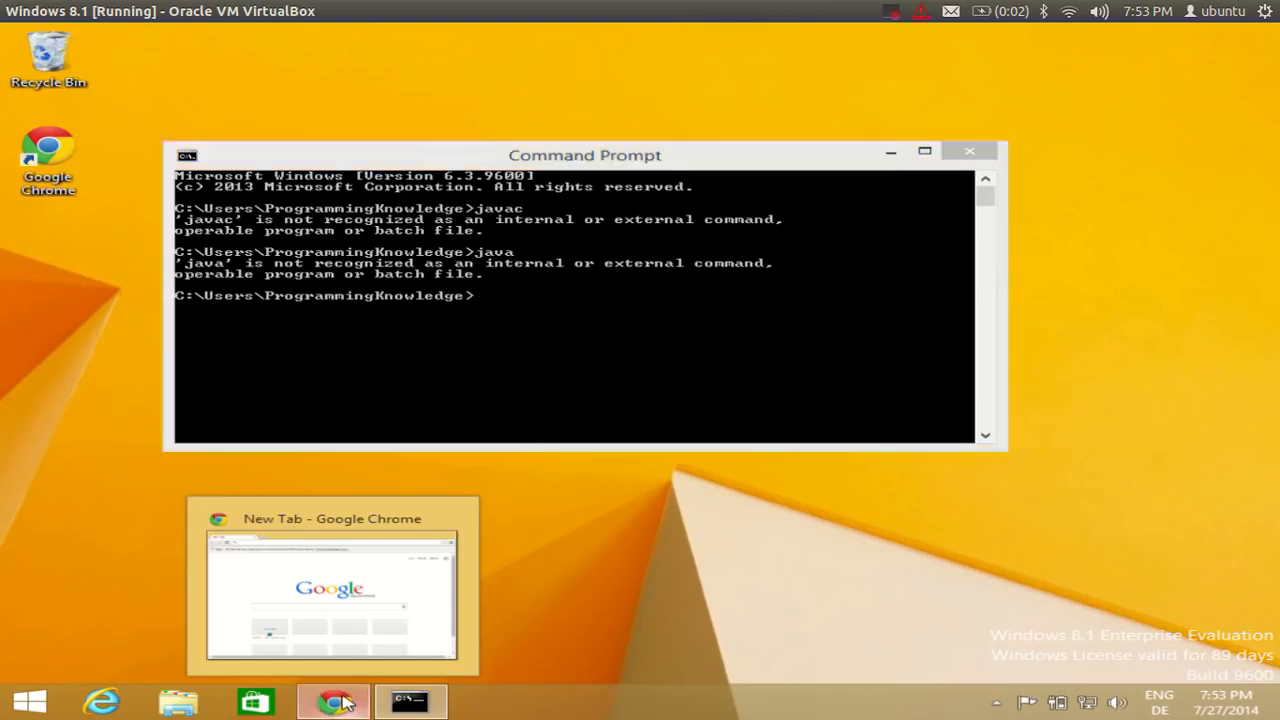
{"action": "left_click", "coordinate": [531, 393]}
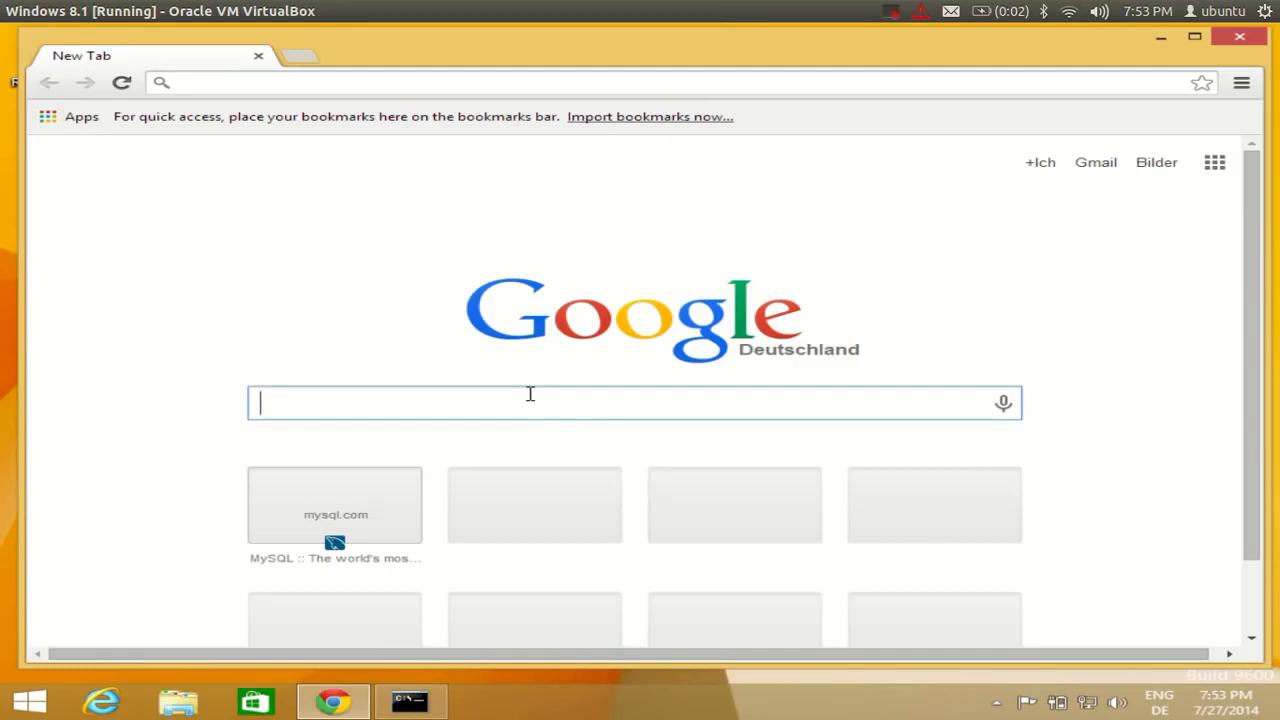
{"action": "type", "text": "java "}
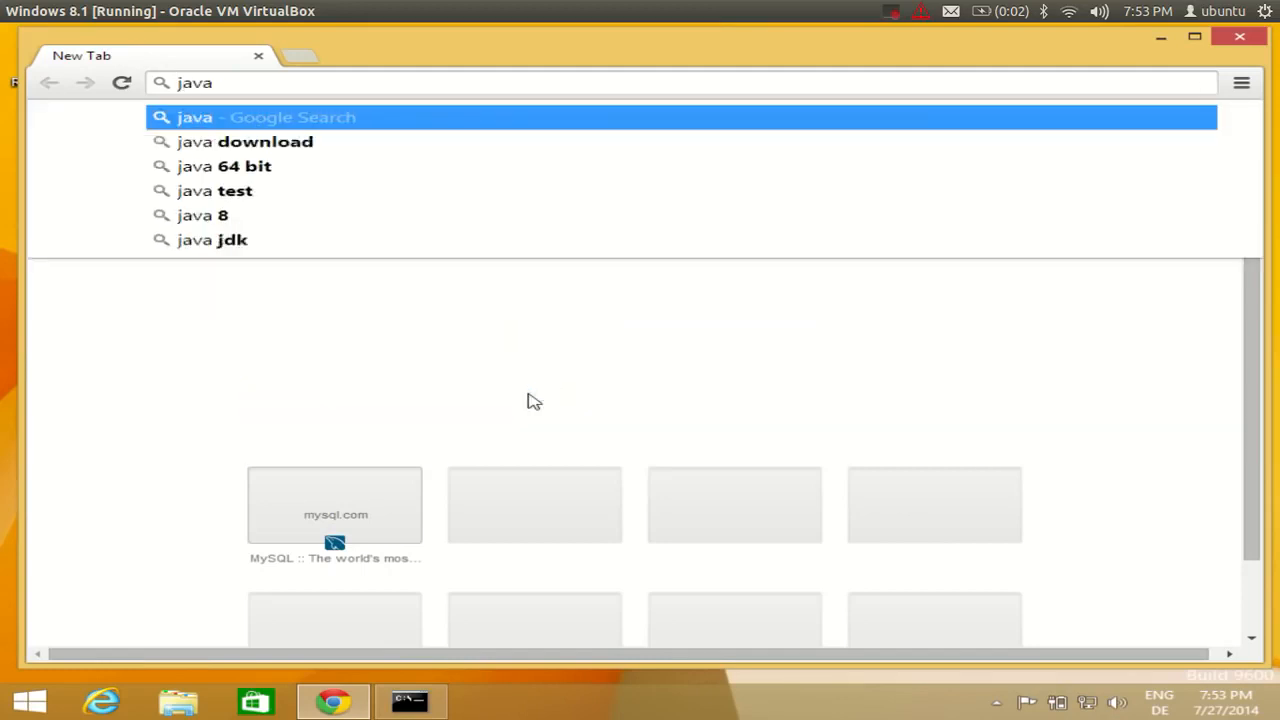
{"action": "type", "text": "jdk"}
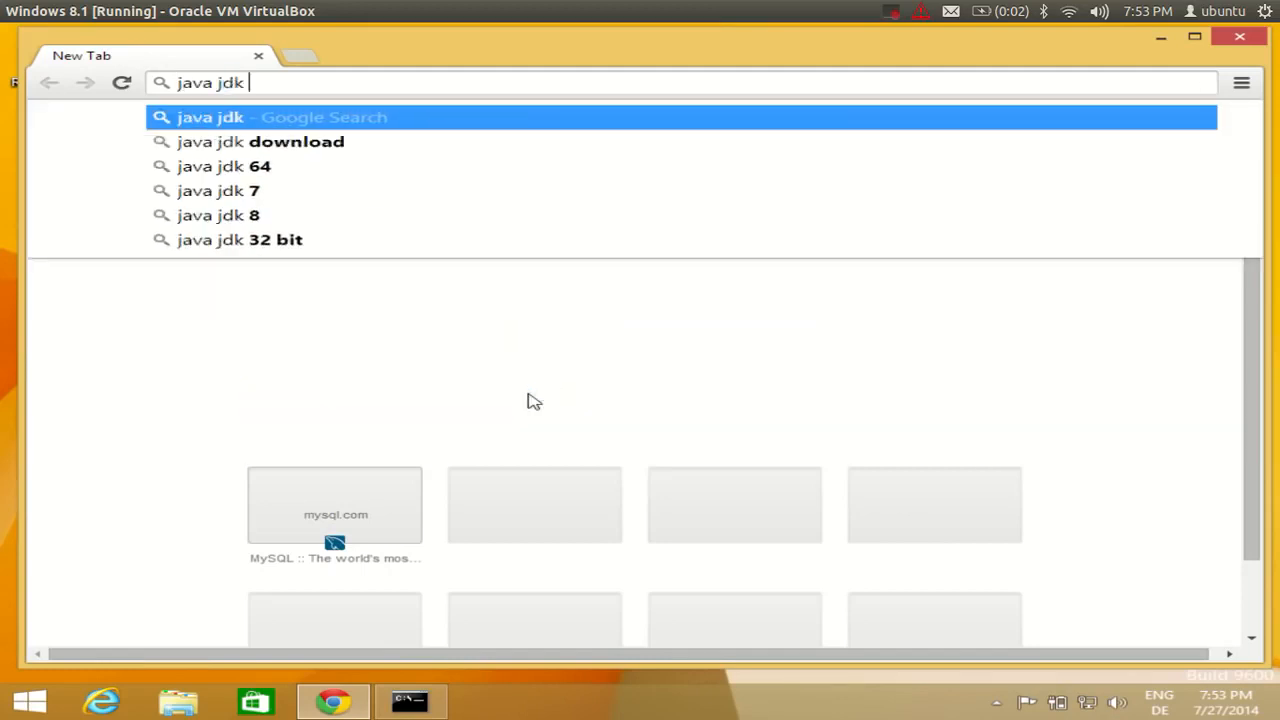
{"action": "key", "text": "Down"}
{"action": "key", "text": "Return"}
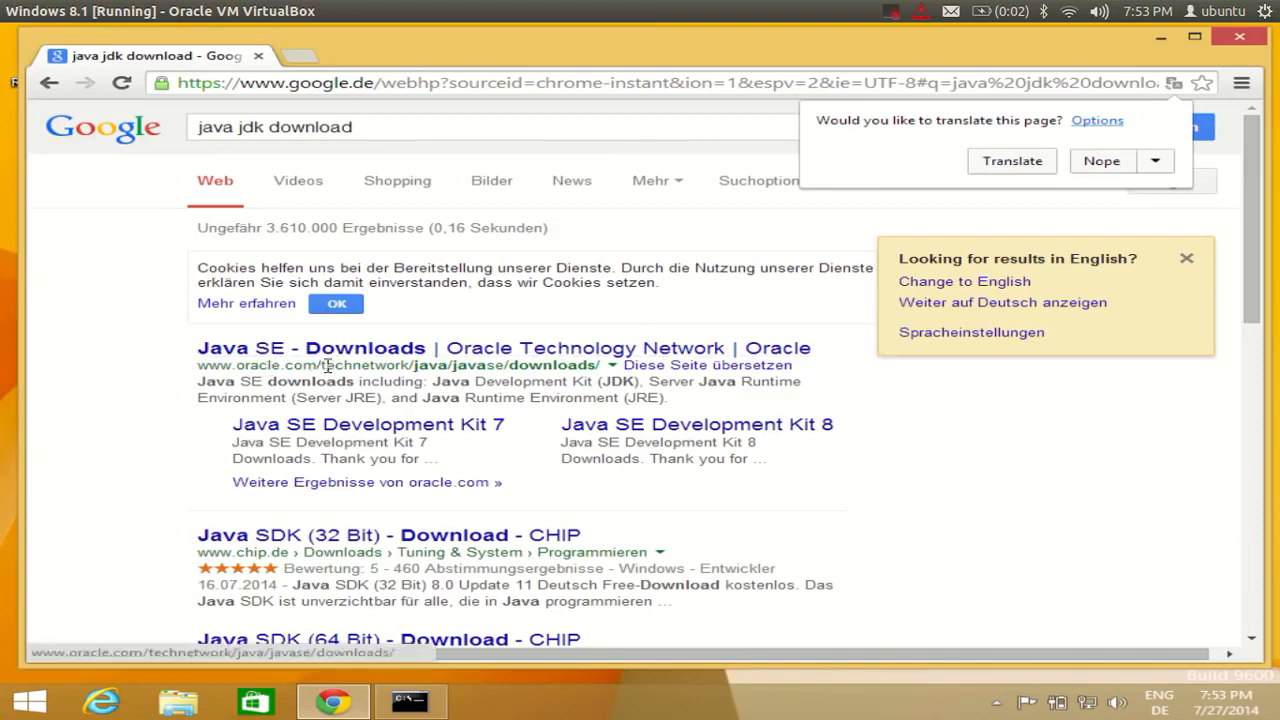
{"action": "left_click", "coordinate": [405, 350]}
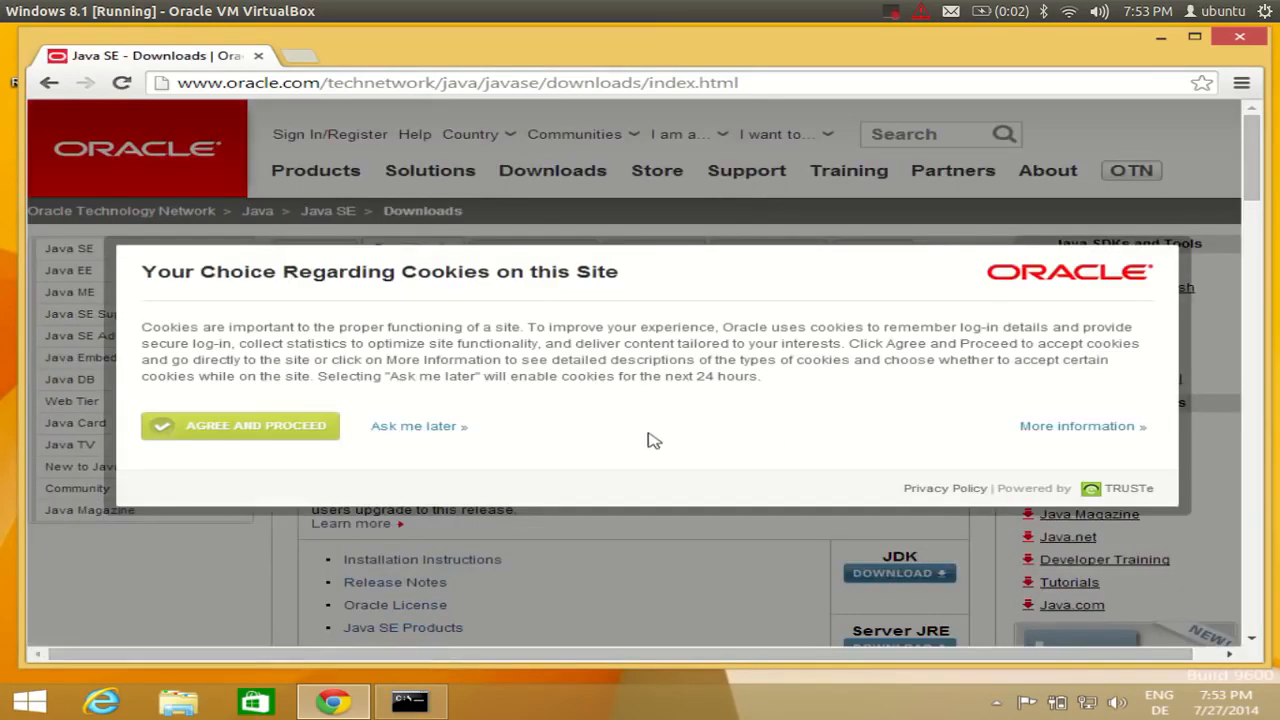
Accept Oracle's cookie notice and look over the page's JDK 8u11 download.
{"action": "left_click", "coordinate": [285, 430]}
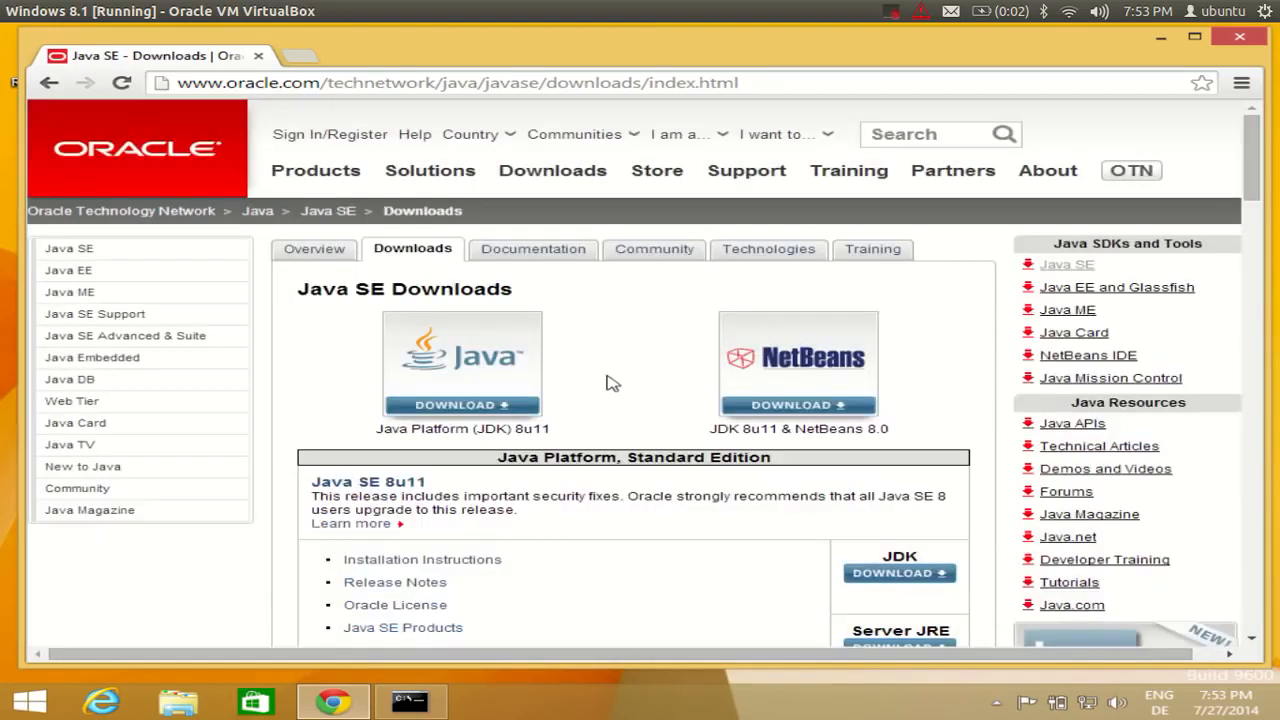
{"action": "scroll", "coordinate": [612, 383], "scroll_direction": "down", "scroll_amount": 1}
{"action": "scroll", "coordinate": [612, 383], "scroll_direction": "down", "scroll_amount": 1}
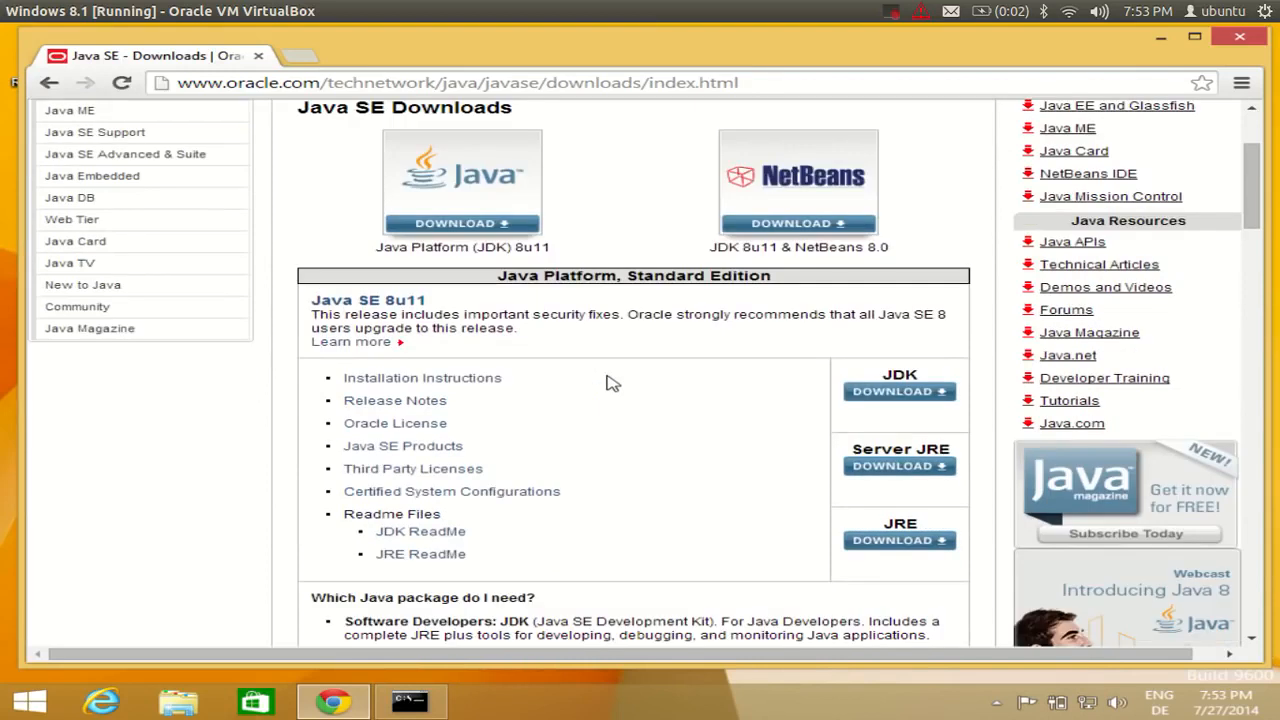
{"action": "scroll", "coordinate": [612, 383], "scroll_direction": "up", "scroll_amount": 2}
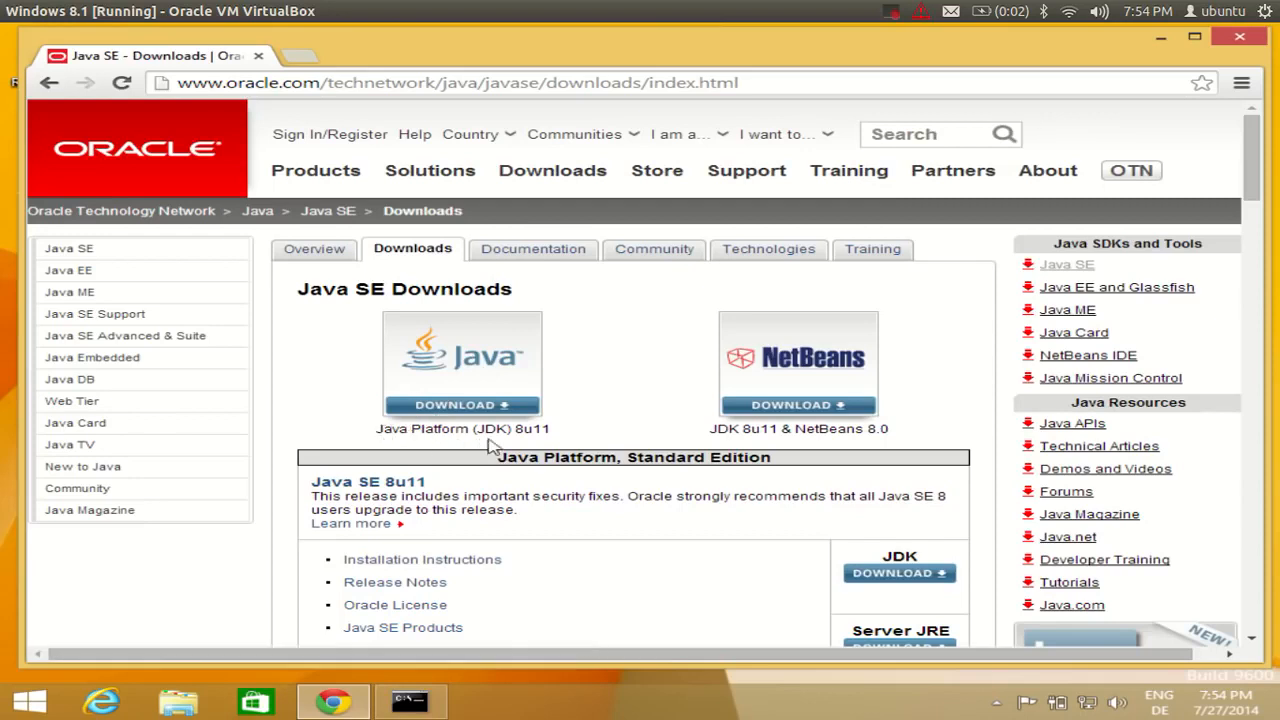
{"action": "left_click_drag", "start_coordinate": [527, 432], "coordinate": [518, 430]}
{"action": "scroll", "coordinate": [628, 365], "scroll_direction": "down", "scroll_amount": 1}
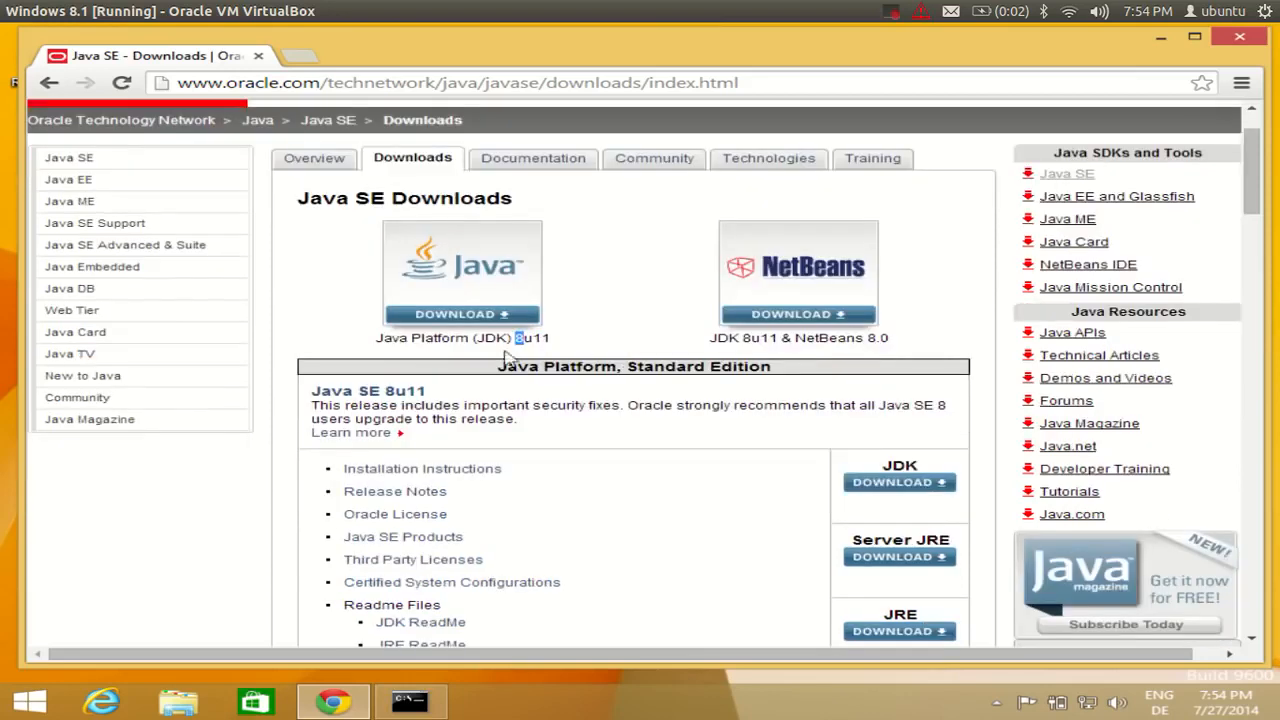
Open the JDK 8 download page and scroll to the Windows x64 row.
{"action": "left_click", "coordinate": [472, 296]}
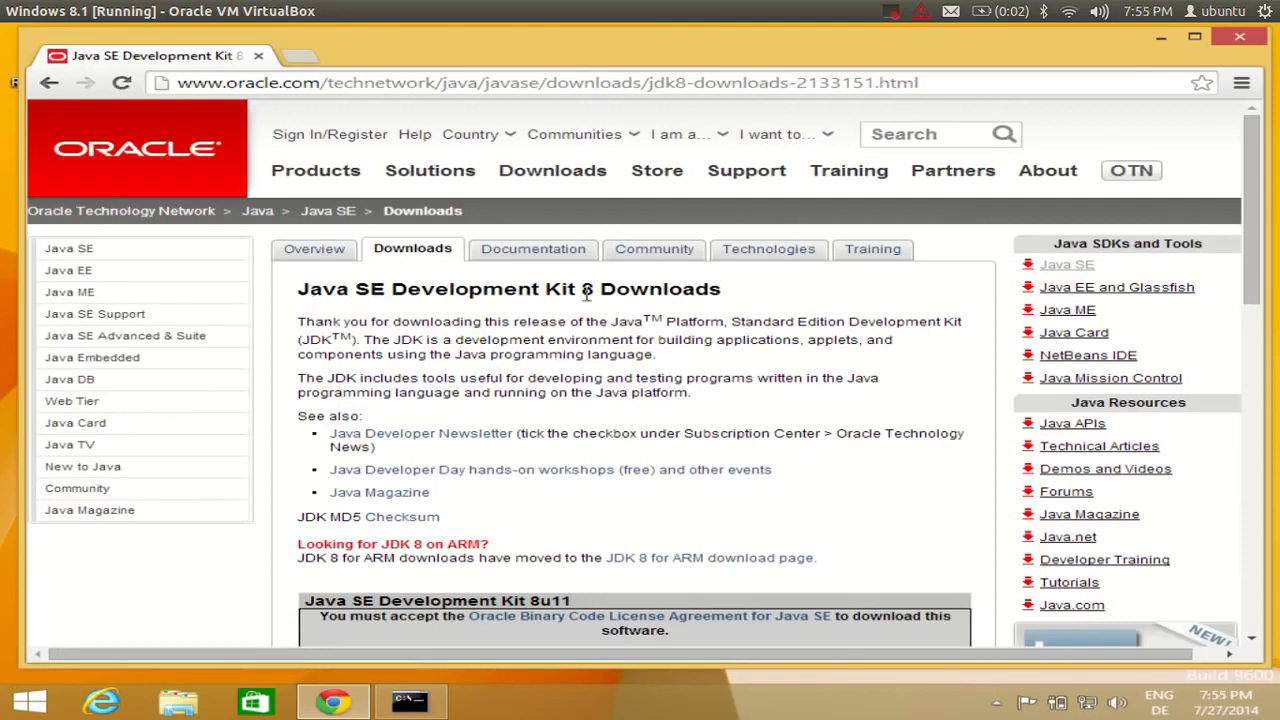
{"action": "scroll", "coordinate": [610, 295], "scroll_direction": "down", "scroll_amount": 2}
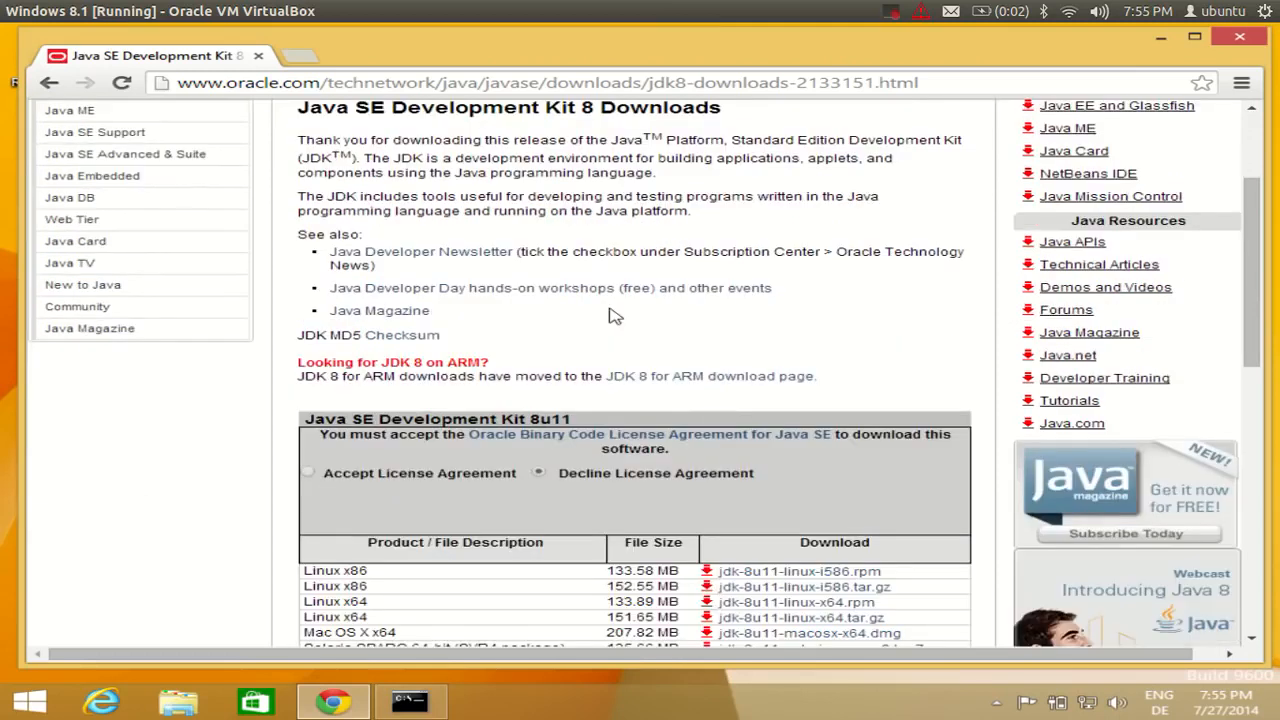
{"action": "scroll", "coordinate": [530, 270], "scroll_direction": "down", "scroll_amount": 3}
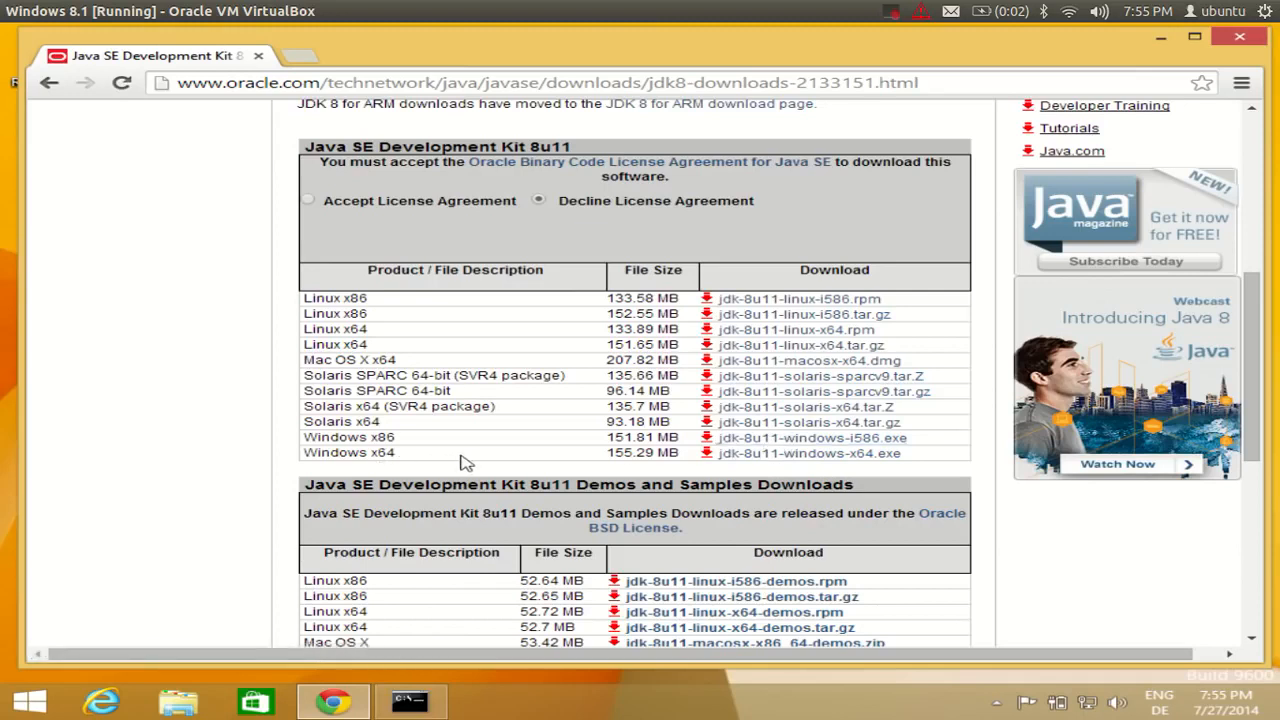
Accept the license agreement and download jdk-8u11-windows-x64.exe.
{"action": "left_click", "coordinate": [778, 459]}
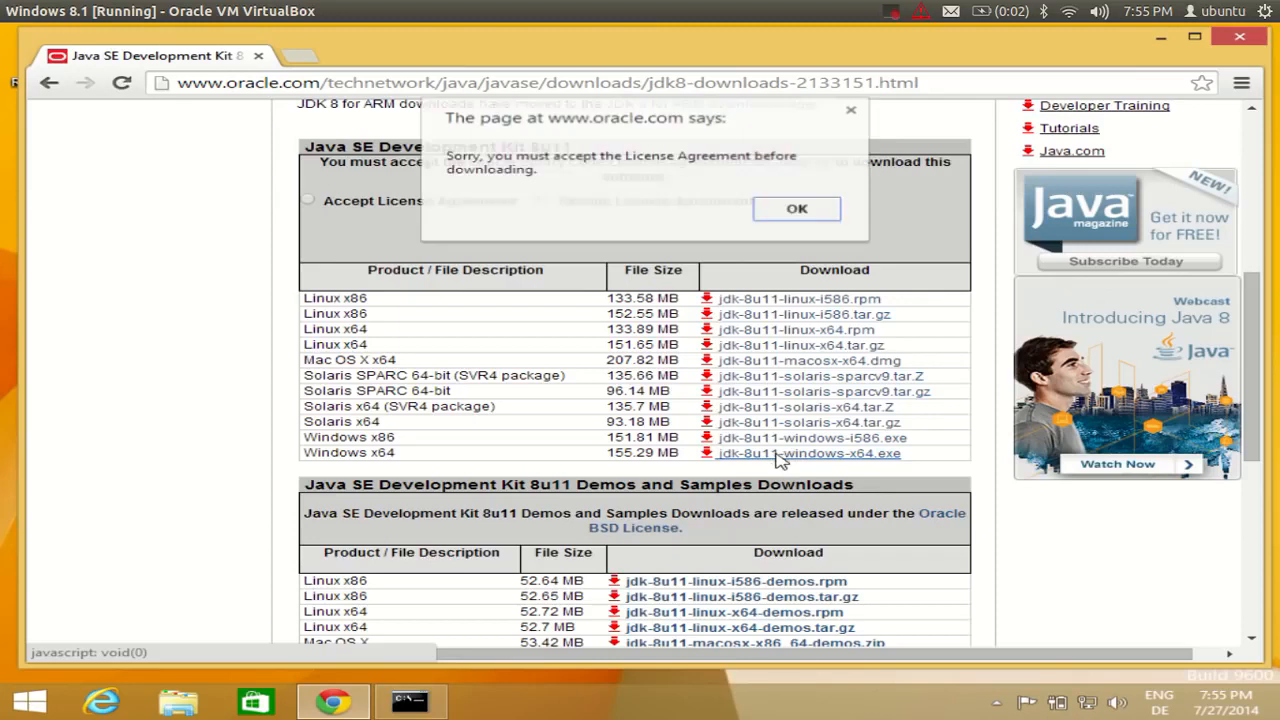
{"action": "left_click", "coordinate": [798, 212]}
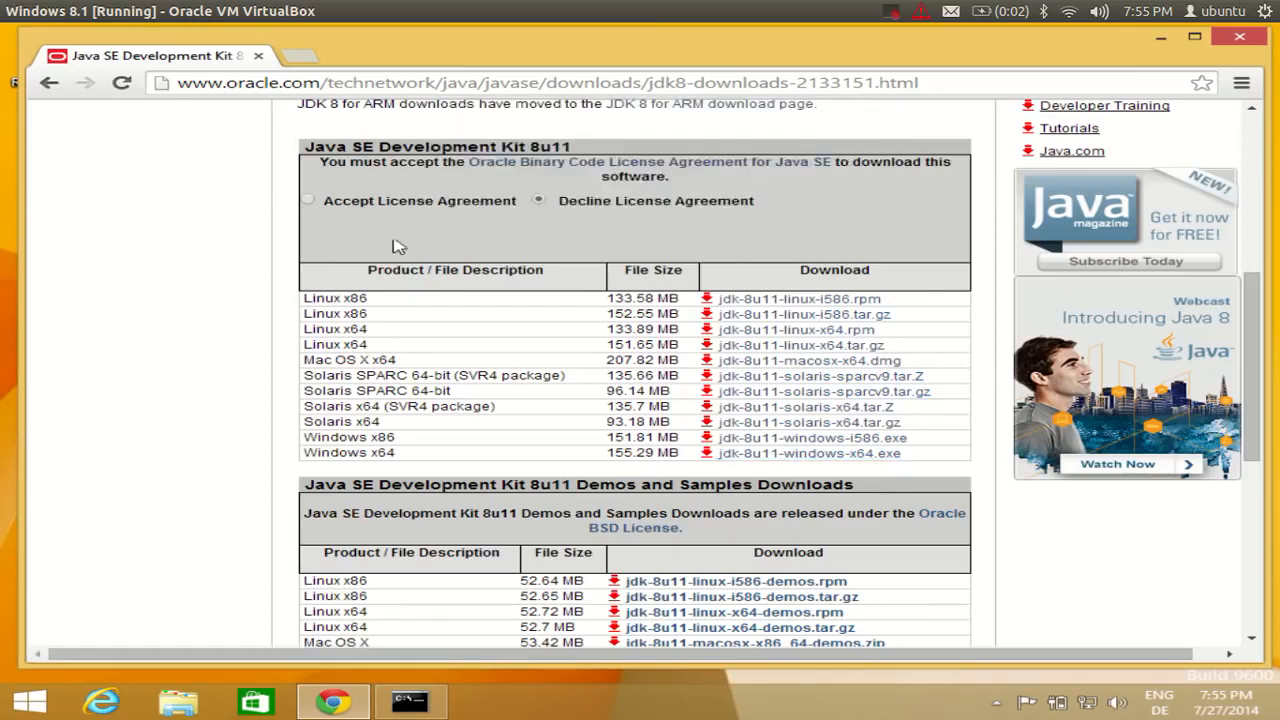
{"action": "left_click", "coordinate": [310, 203]}
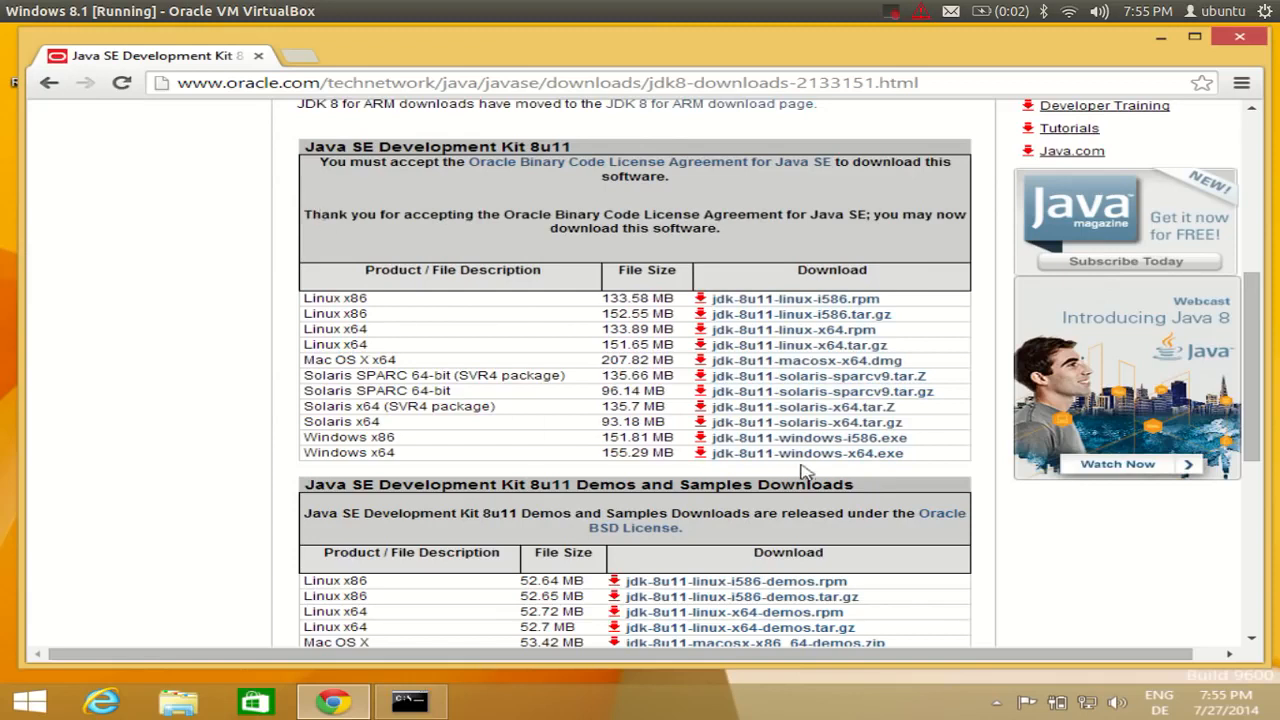
{"action": "left_click", "coordinate": [743, 460]}
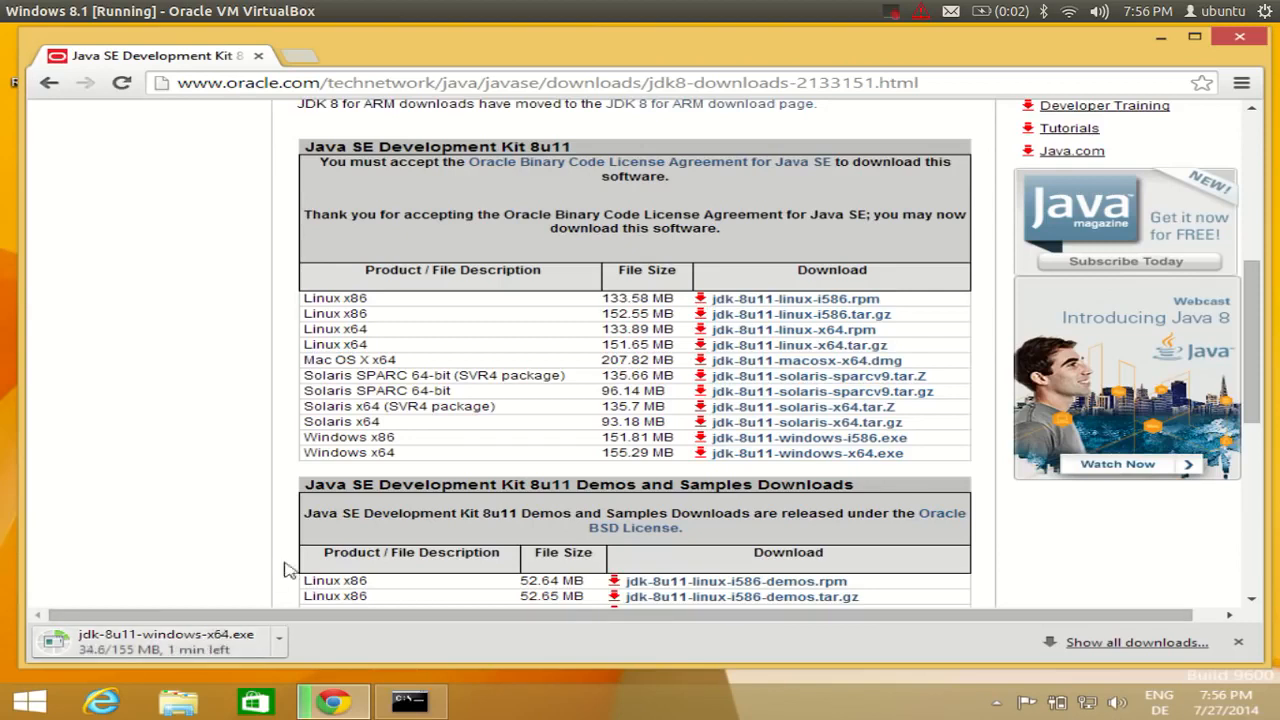
Run the downloaded jdk-8u11-windows-x64.exe, allow it in User Account Control, and pass the Welcome page.
{"action": "left_click", "coordinate": [892, 14]}
{"action": "left_click", "coordinate": [909, 59]}
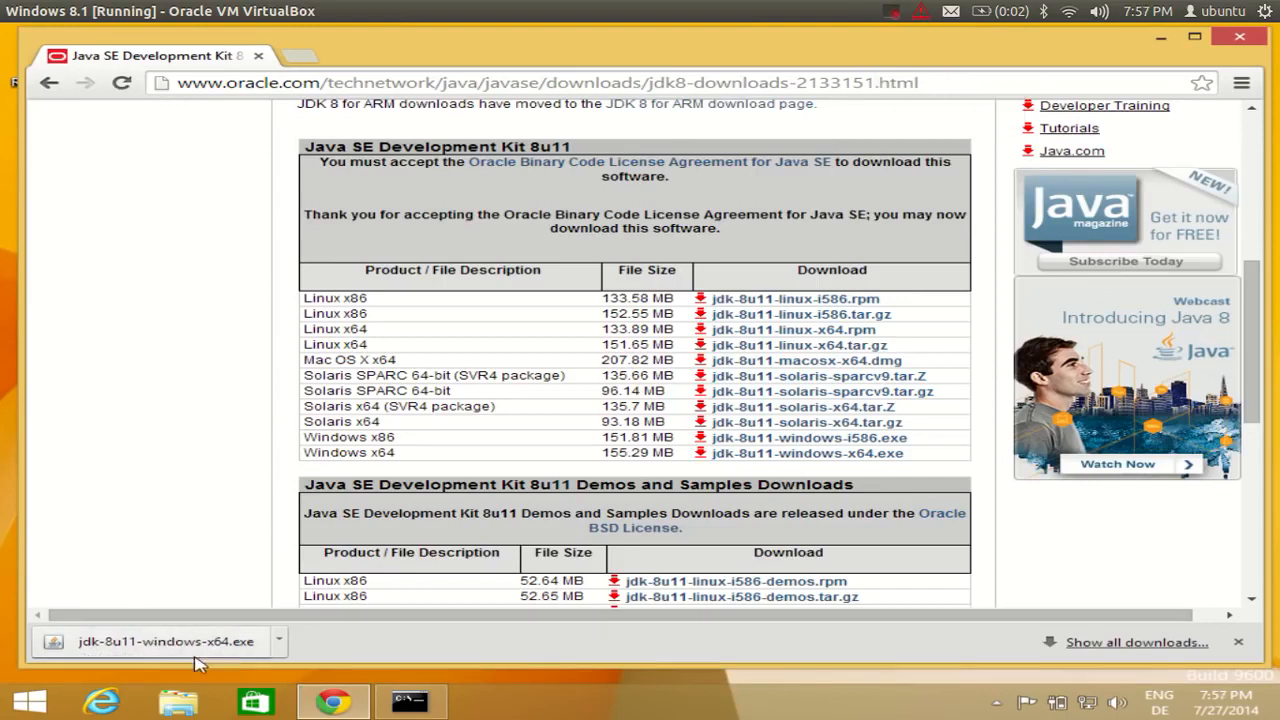
{"action": "left_click", "coordinate": [143, 646]}
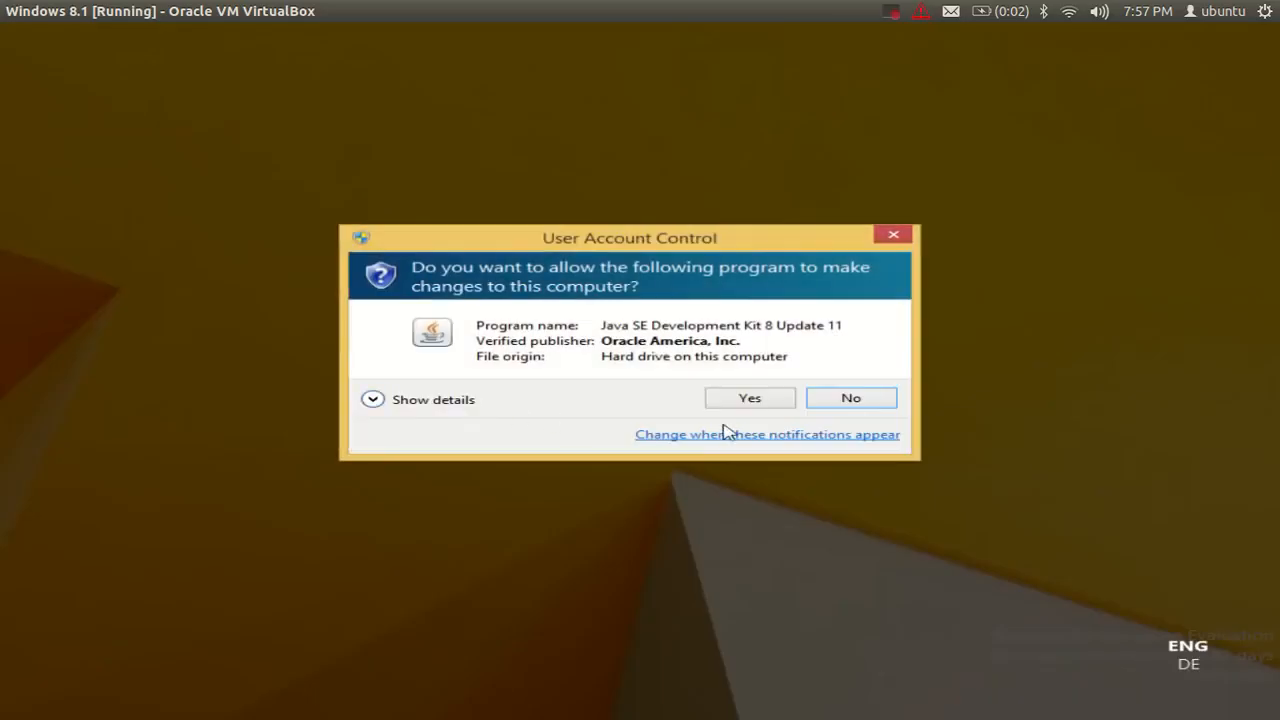
{"action": "left_click", "coordinate": [751, 398]}
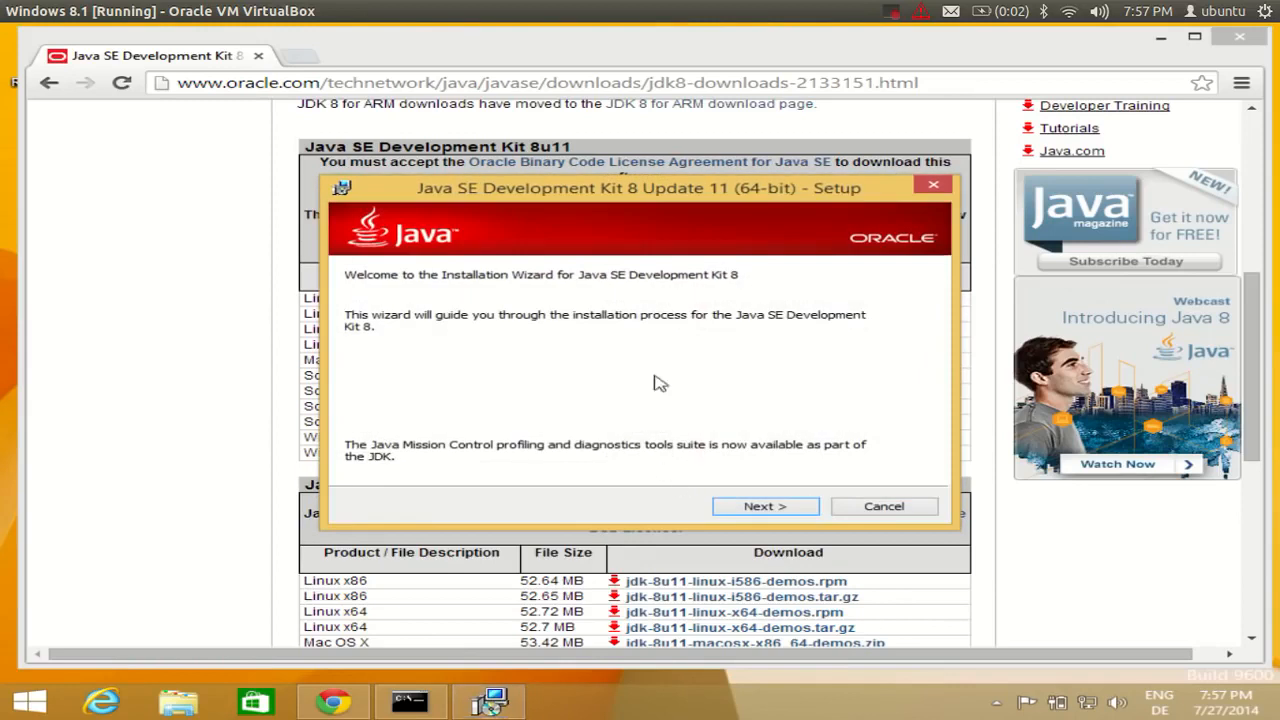
{"action": "left_click", "coordinate": [763, 508]}
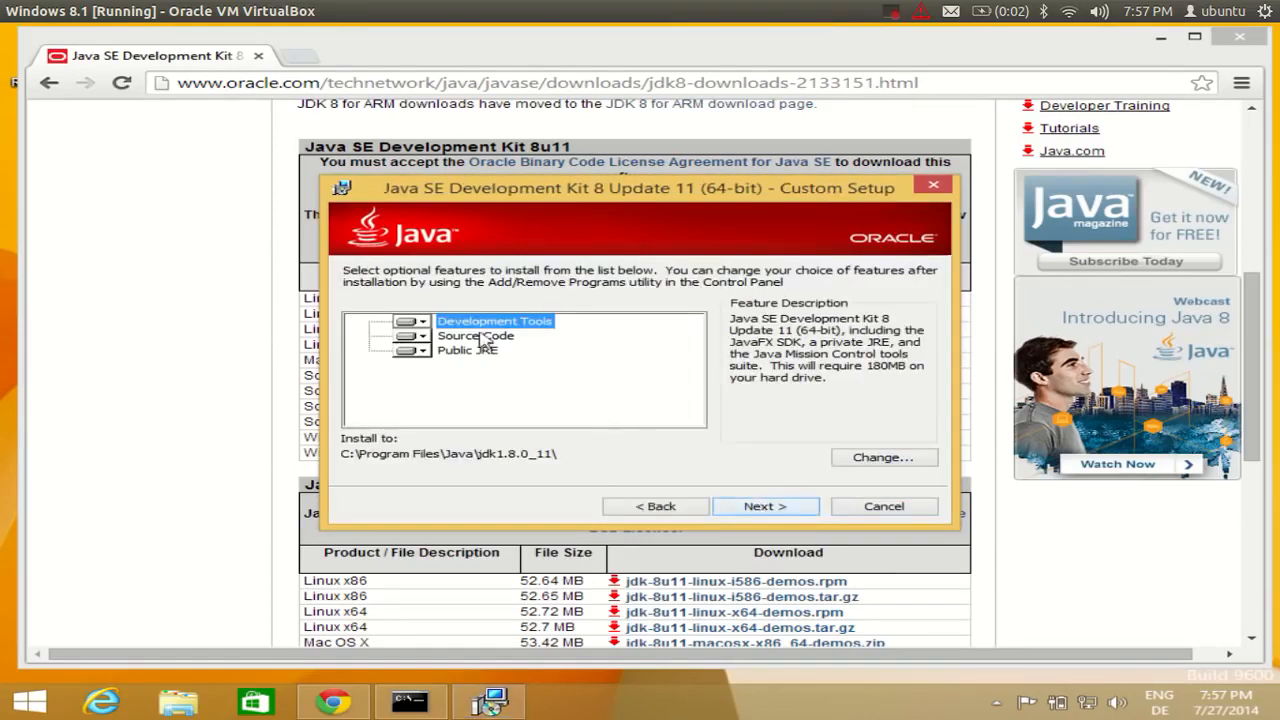
Keep the default JDK features (Development Tools, Source Code, Public JRE) and start installing.
{"action": "left_click", "coordinate": [766, 508]}
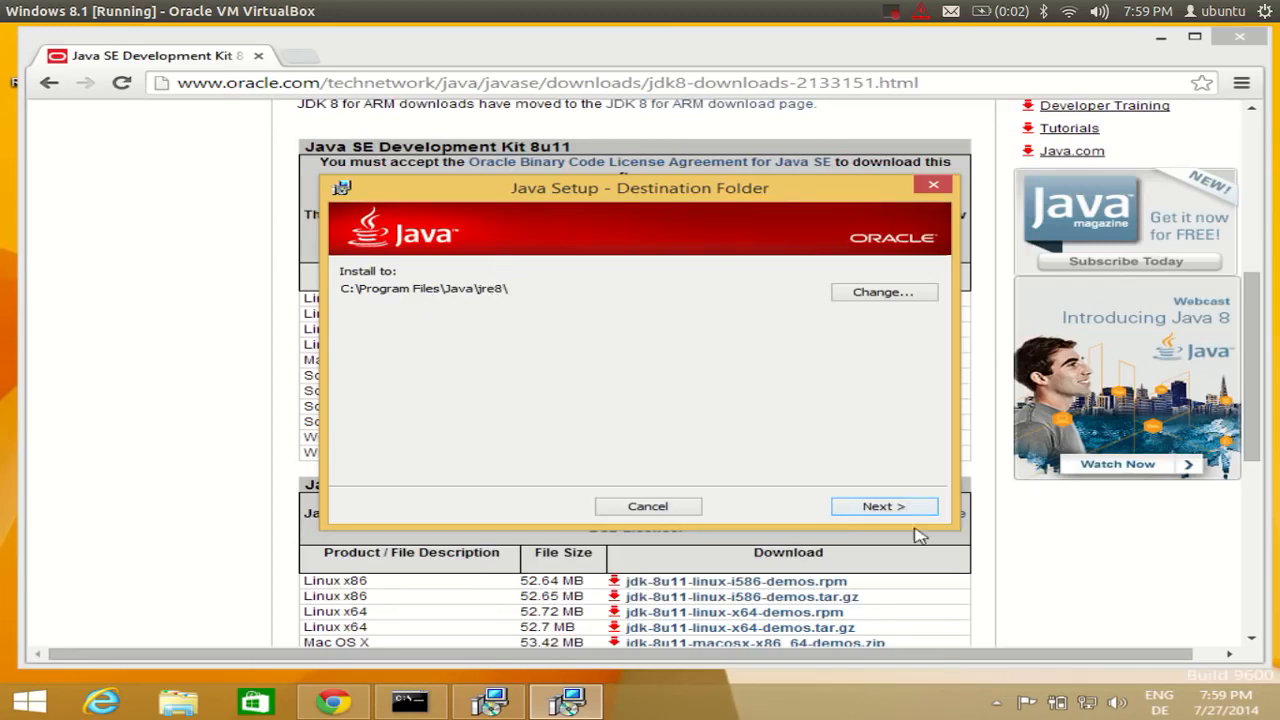
Install the JRE to the default jre8 folder and close the finished setup.
{"action": "left_click", "coordinate": [877, 507]}
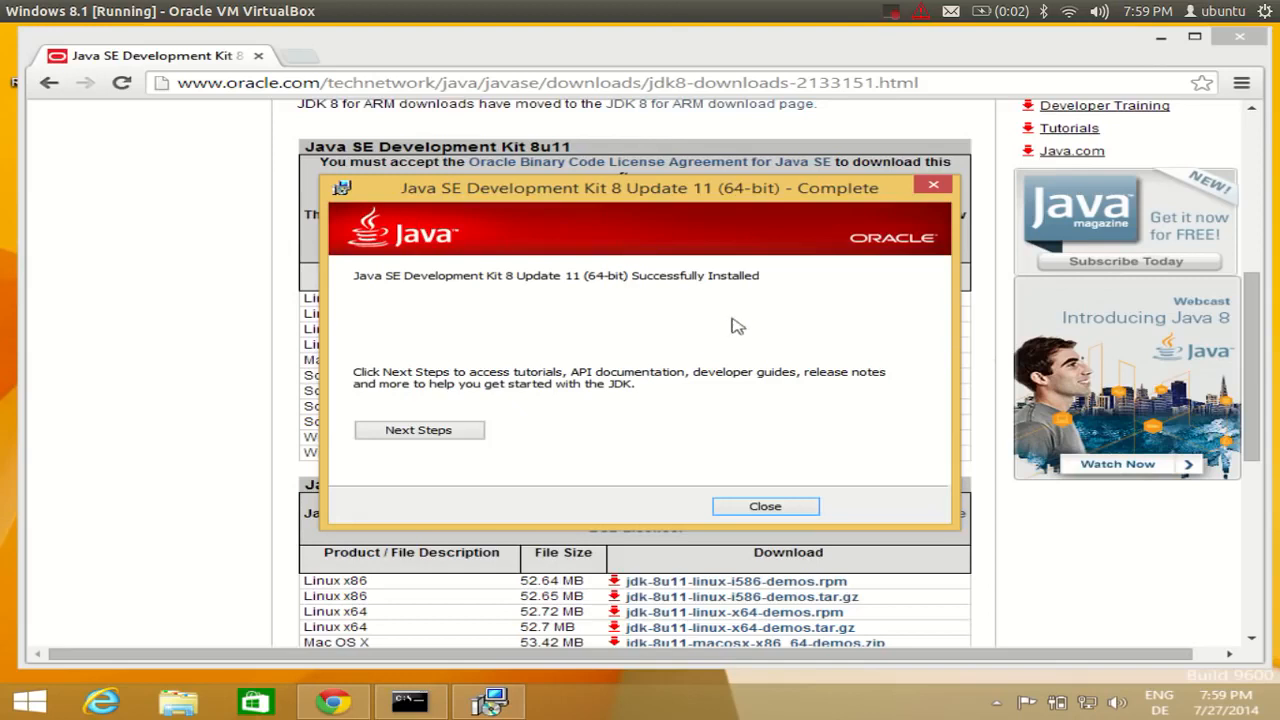
{"action": "left_click", "coordinate": [765, 507]}
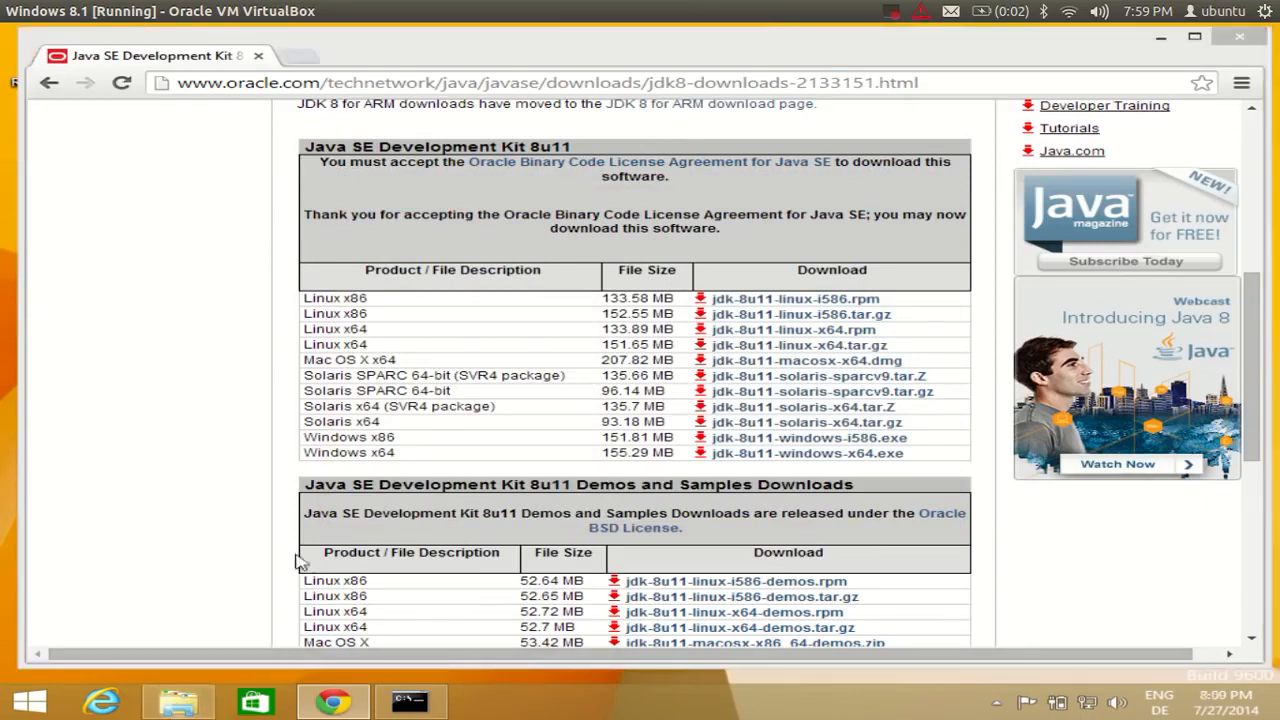
Browse File Explorer to C:\Program Files\Java and inspect the jdk1.8.0_11 and jre8 folders.
{"action": "left_click", "coordinate": [178, 702]}
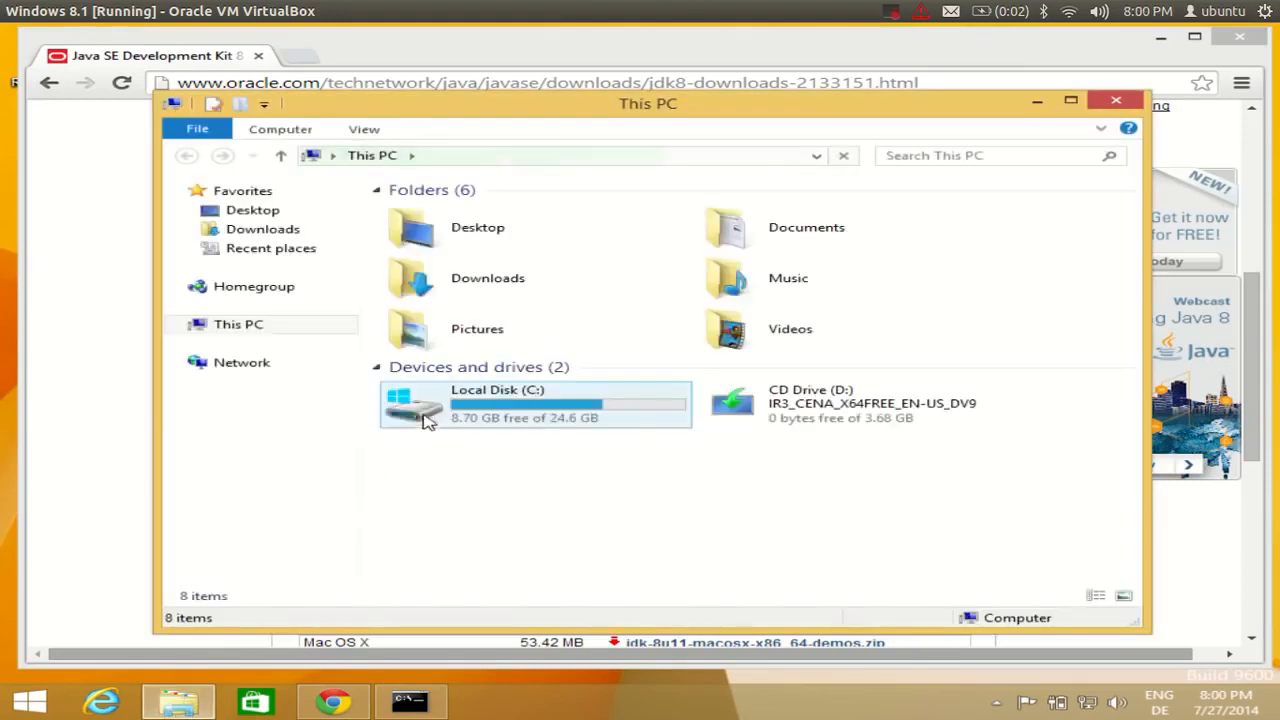
{"action": "left_click", "coordinate": [505, 413]}
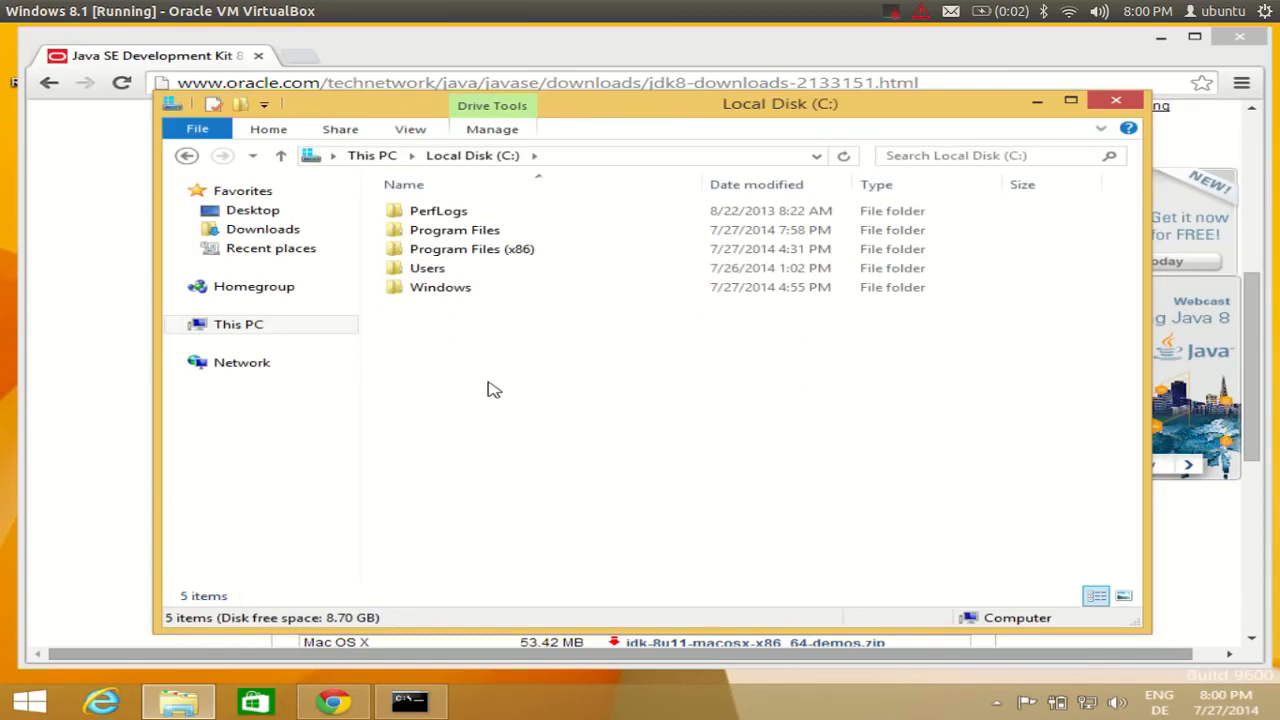
{"action": "double_click", "coordinate": [455, 230]}
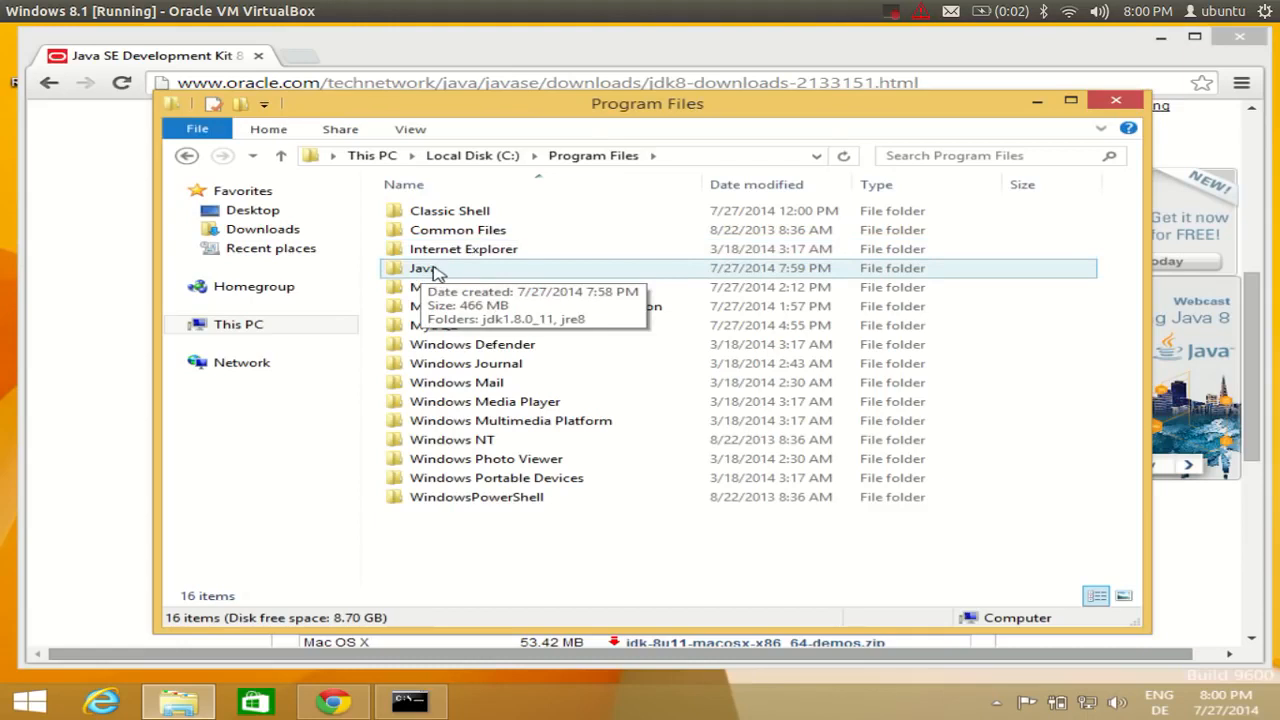
{"action": "double_click", "coordinate": [435, 270]}
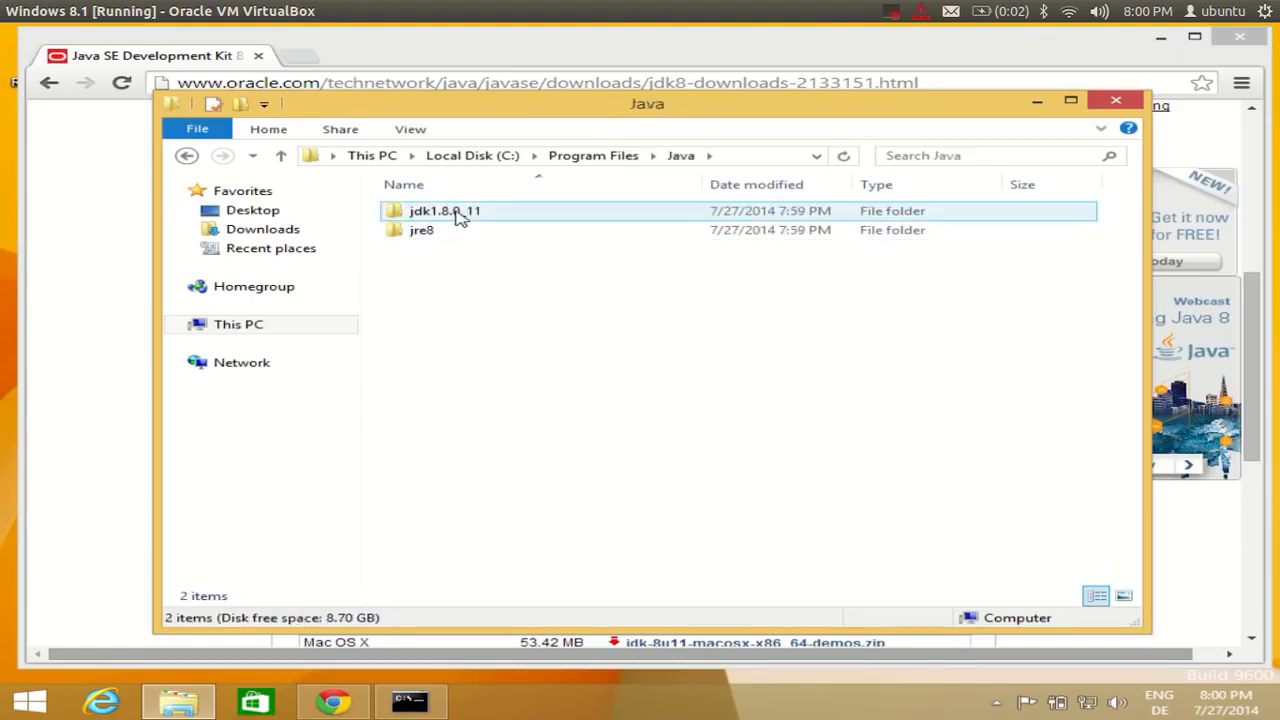
{"action": "left_click", "coordinate": [450, 215]}
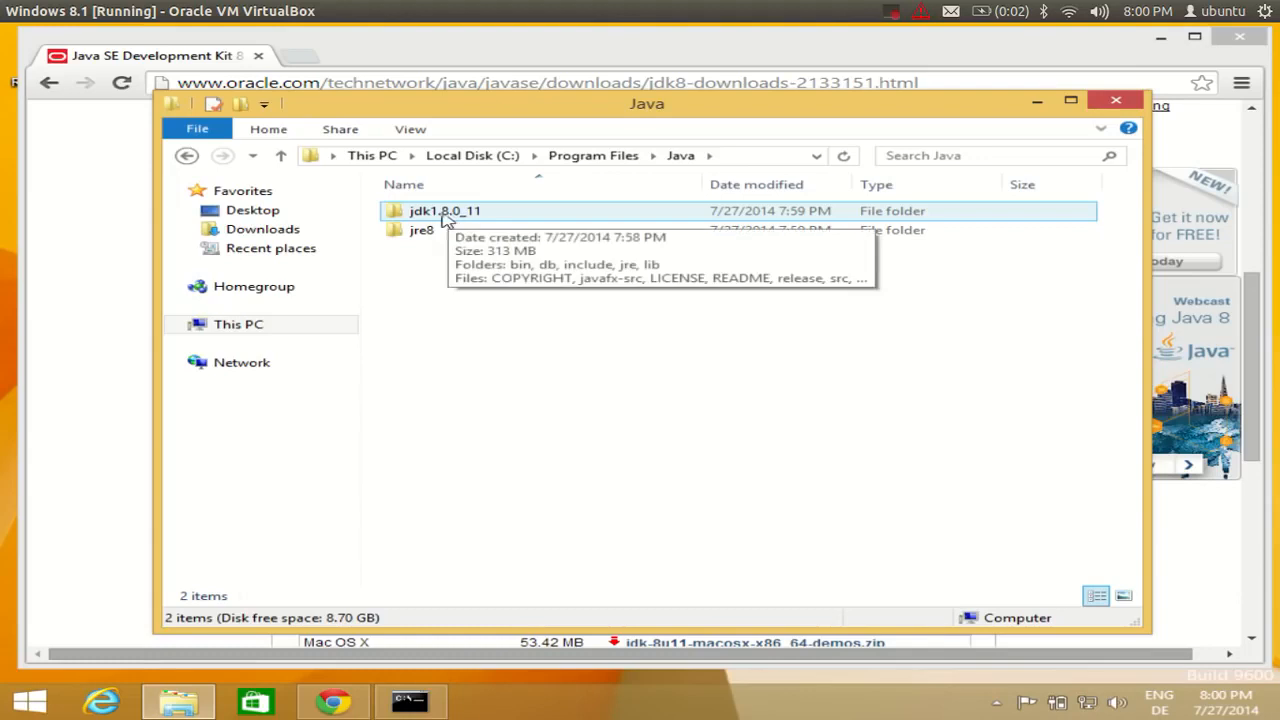
{"action": "left_click", "coordinate": [423, 234]}
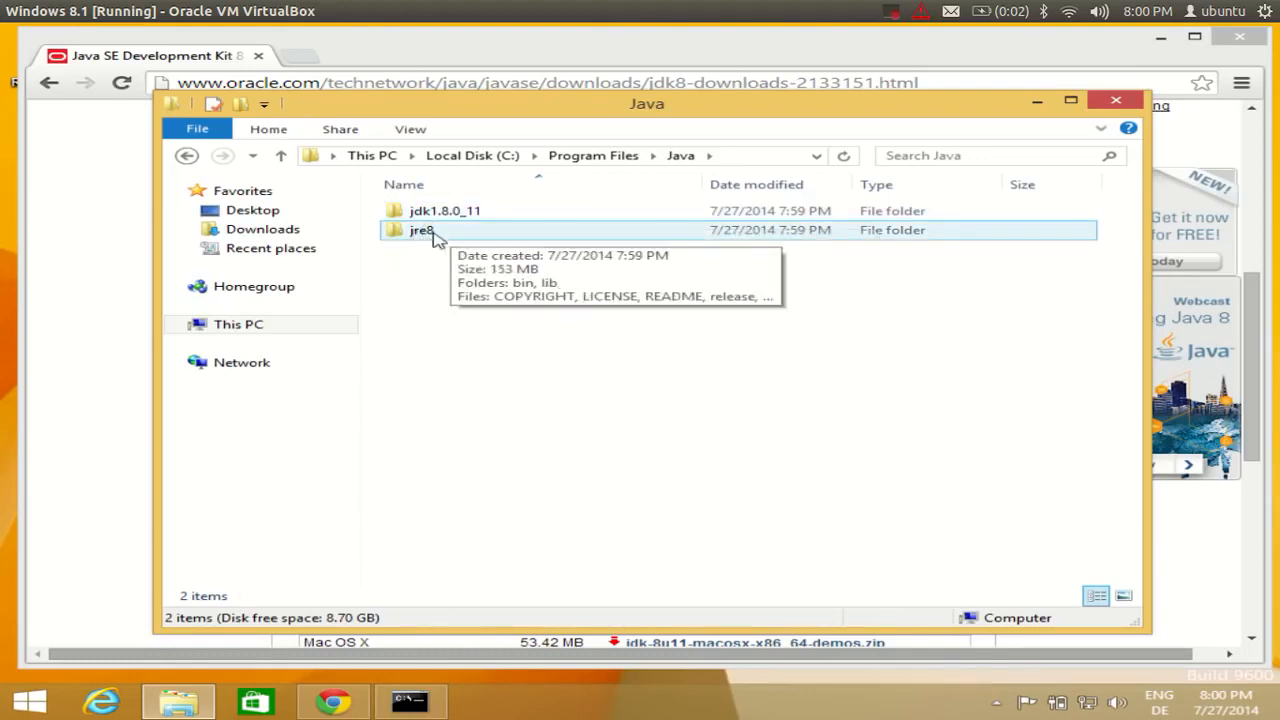
Look inside jdk1.8.0_11\bin, then return to the Java folder.
{"action": "left_click", "coordinate": [443, 214]}
{"action": "double_click", "coordinate": [443, 214]}
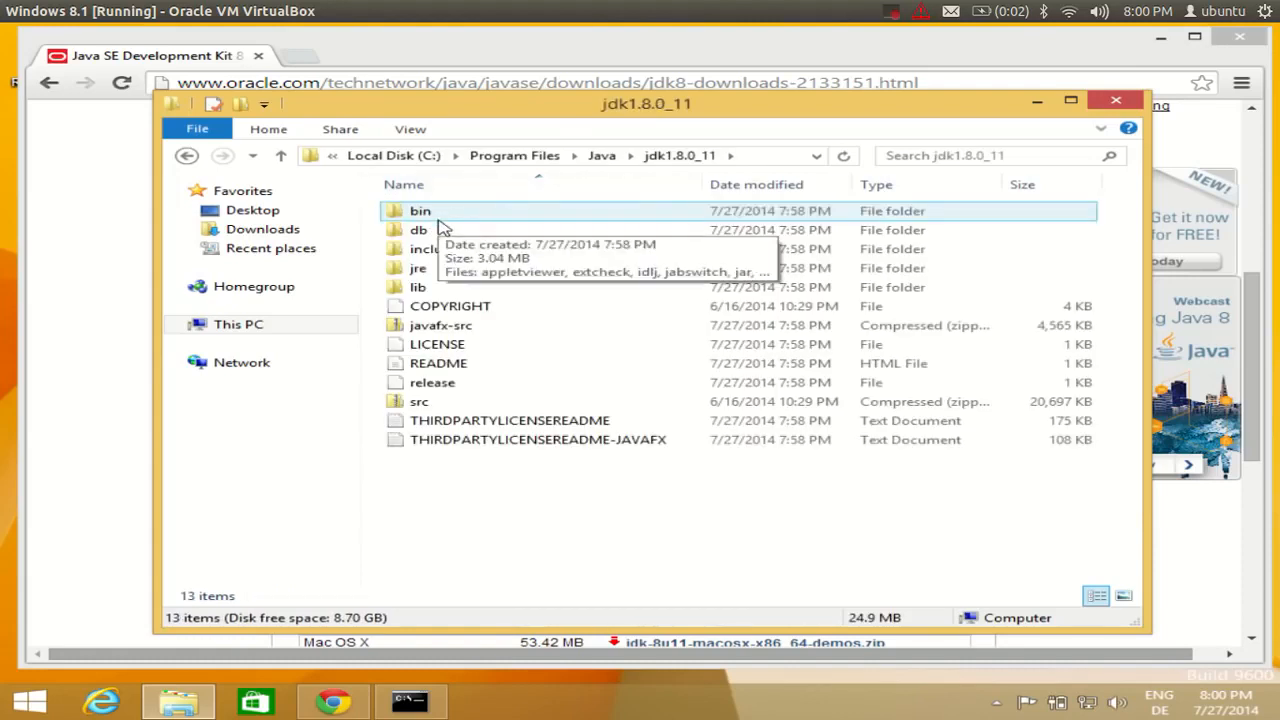
{"action": "double_click", "coordinate": [440, 214]}
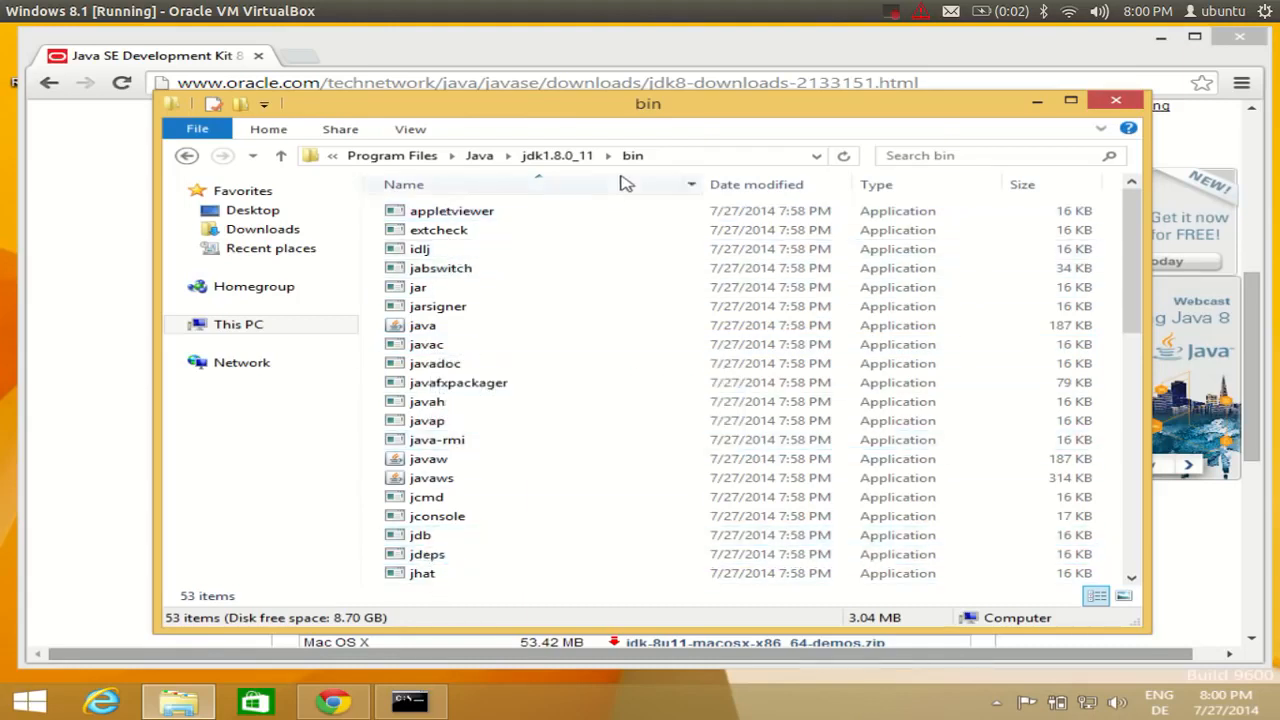
{"action": "left_click", "coordinate": [481, 156]}
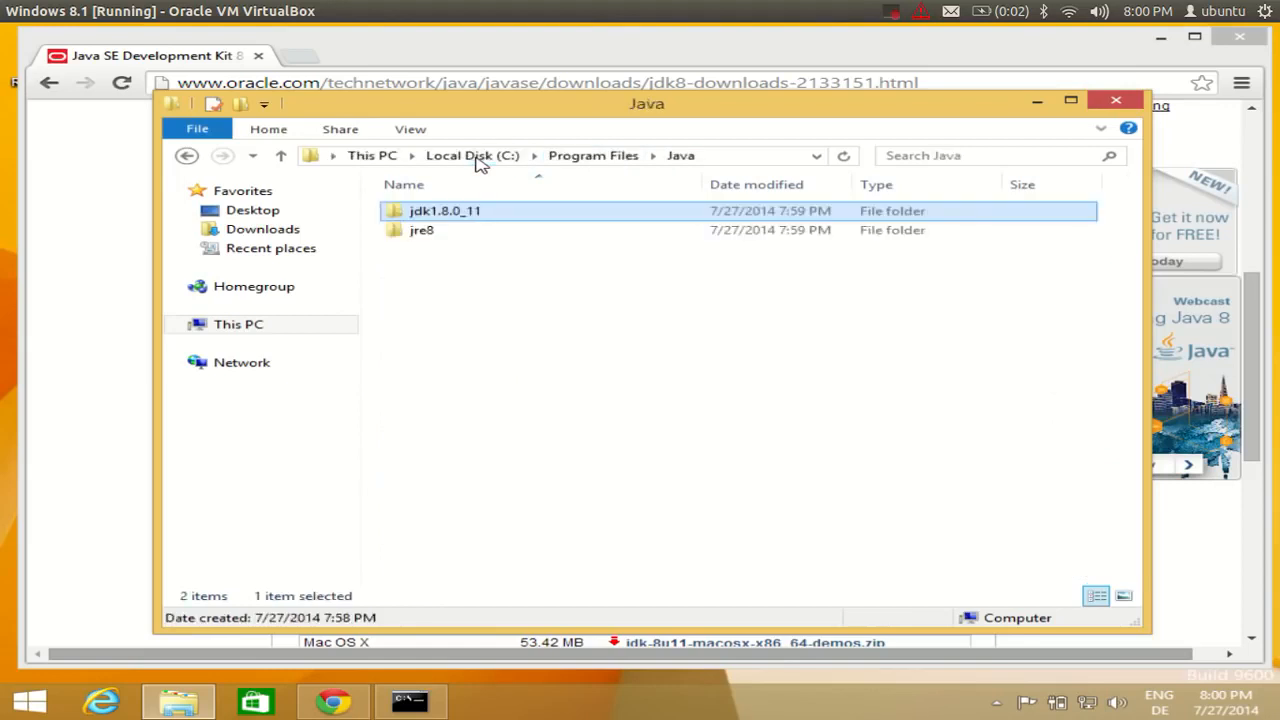
Rename the jdk1.8.0_11 folder in C:\Program Files\Java to jdk8.
{"action": "right_click", "coordinate": [458, 220]}
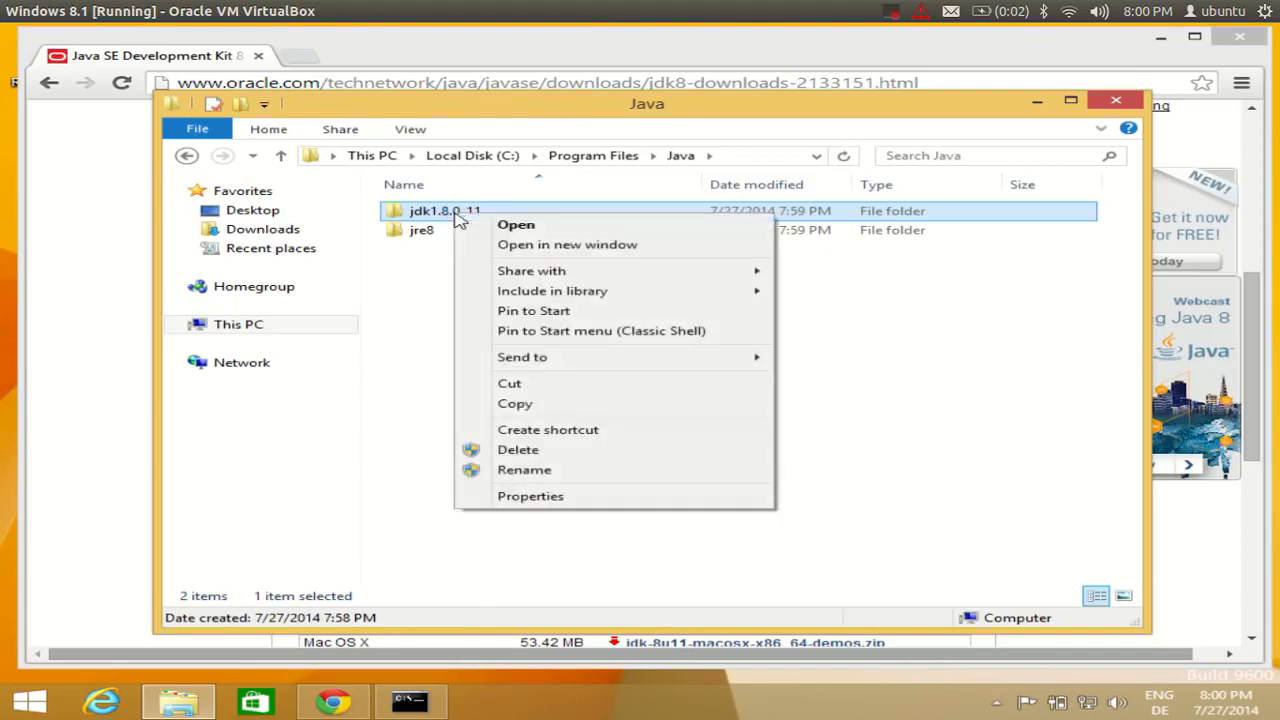
{"action": "left_click", "coordinate": [503, 470]}
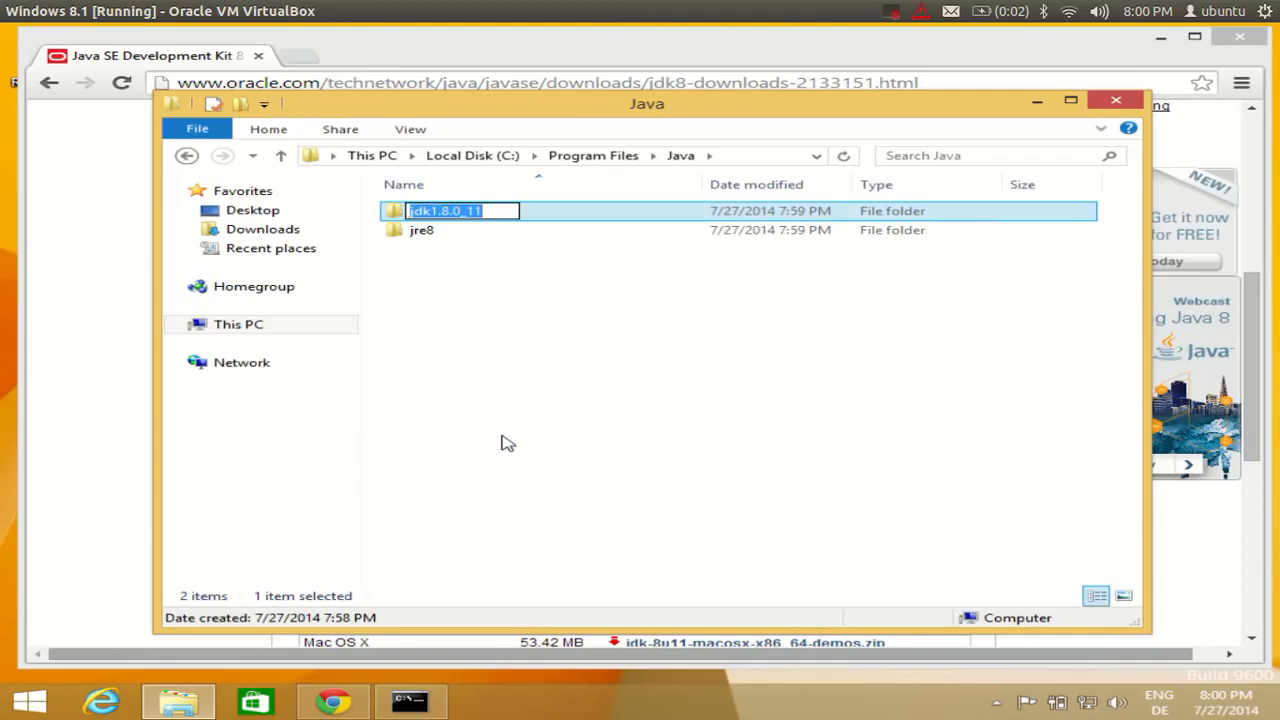
{"action": "key", "text": "Right"}
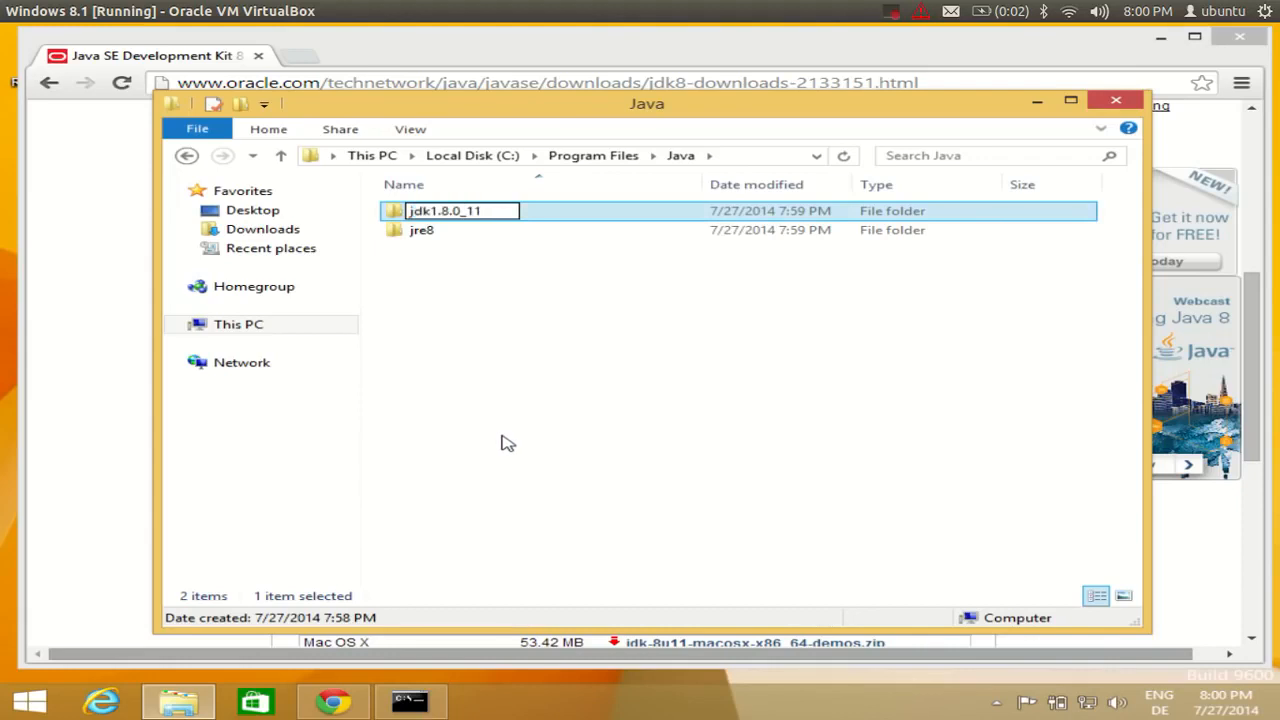
{"action": "key", "text": "BackSpace"}
{"action": "key", "text": "BackSpace"}
{"action": "key", "text": "BackSpace"}
{"action": "key", "text": "BackSpace"}
{"action": "key", "text": "BackSpace"}
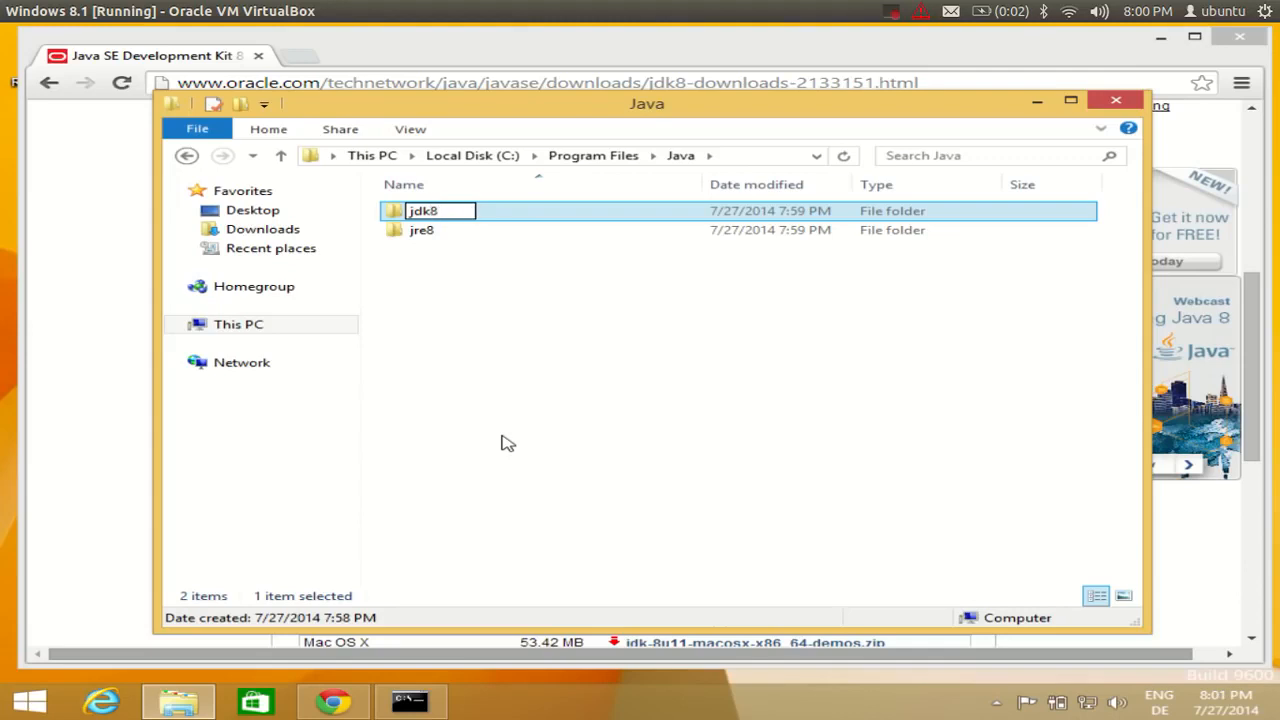
{"action": "left_click", "coordinate": [503, 297]}
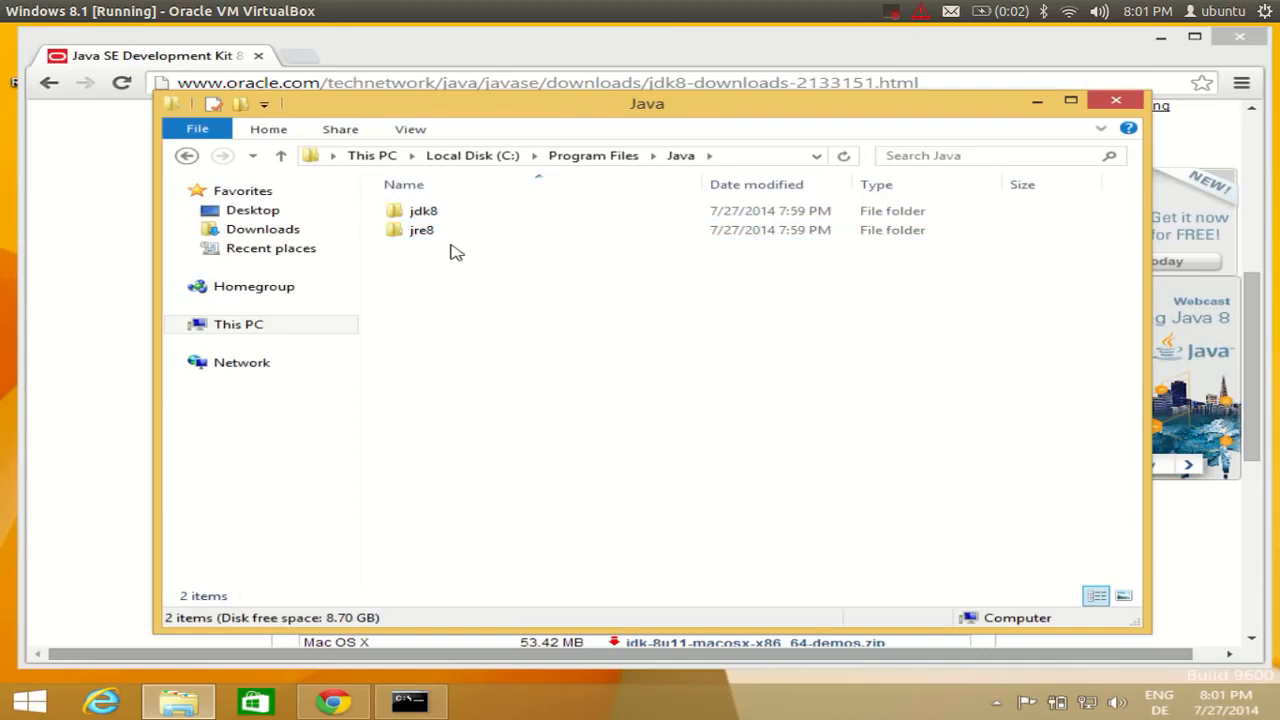
Open C:\Program Files\Java\jdk8\bin to list the JDK tools like javac and java.
{"action": "double_click", "coordinate": [436, 216]}
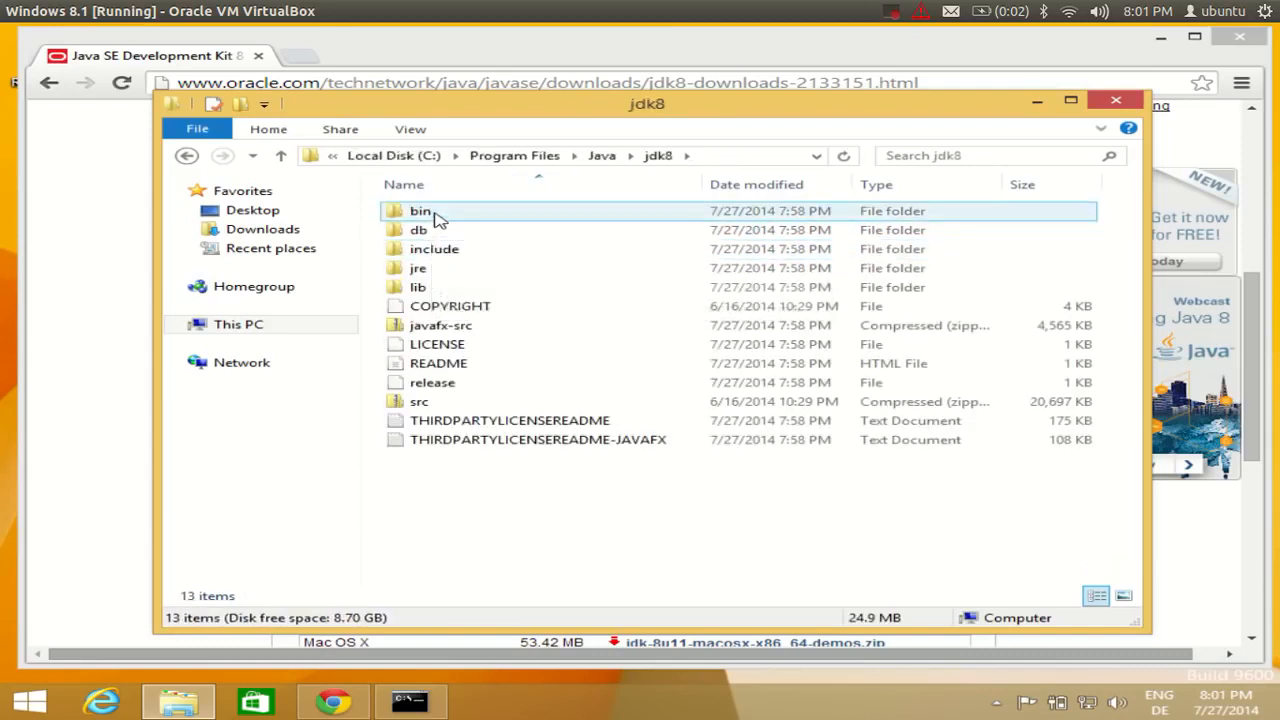
{"action": "double_click", "coordinate": [436, 220]}
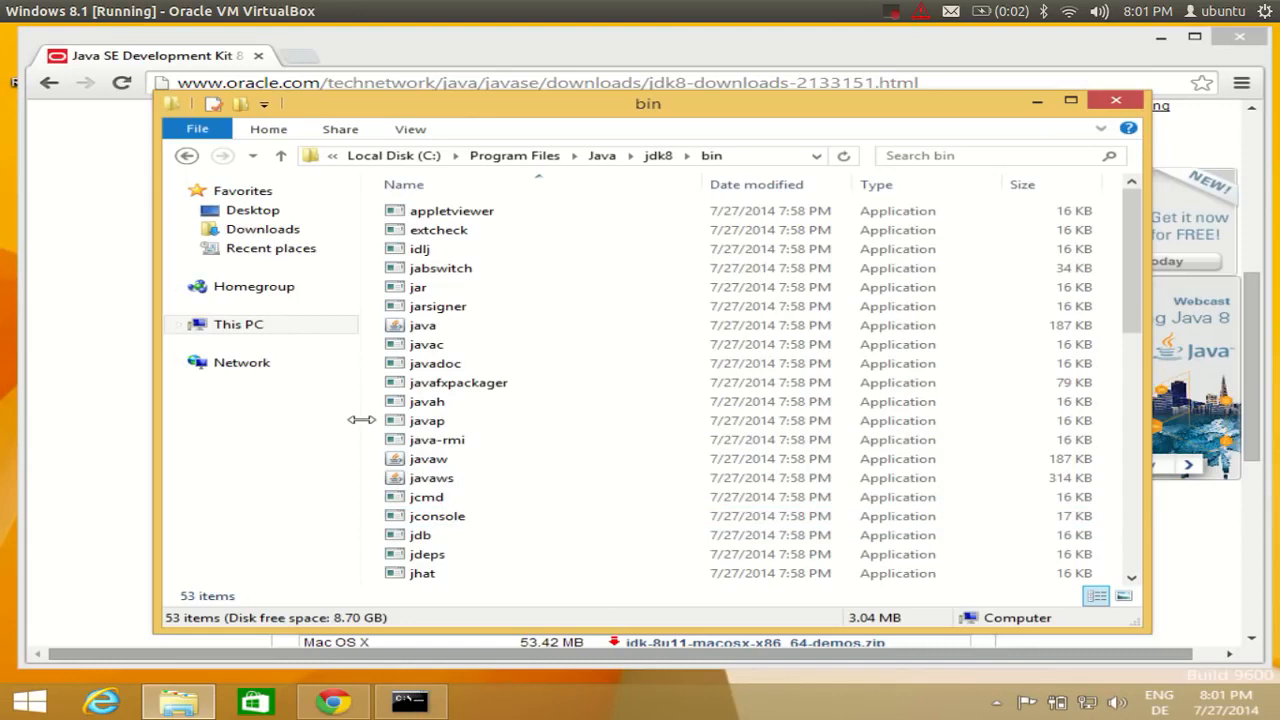
{"action": "left_click", "coordinate": [30, 702]}
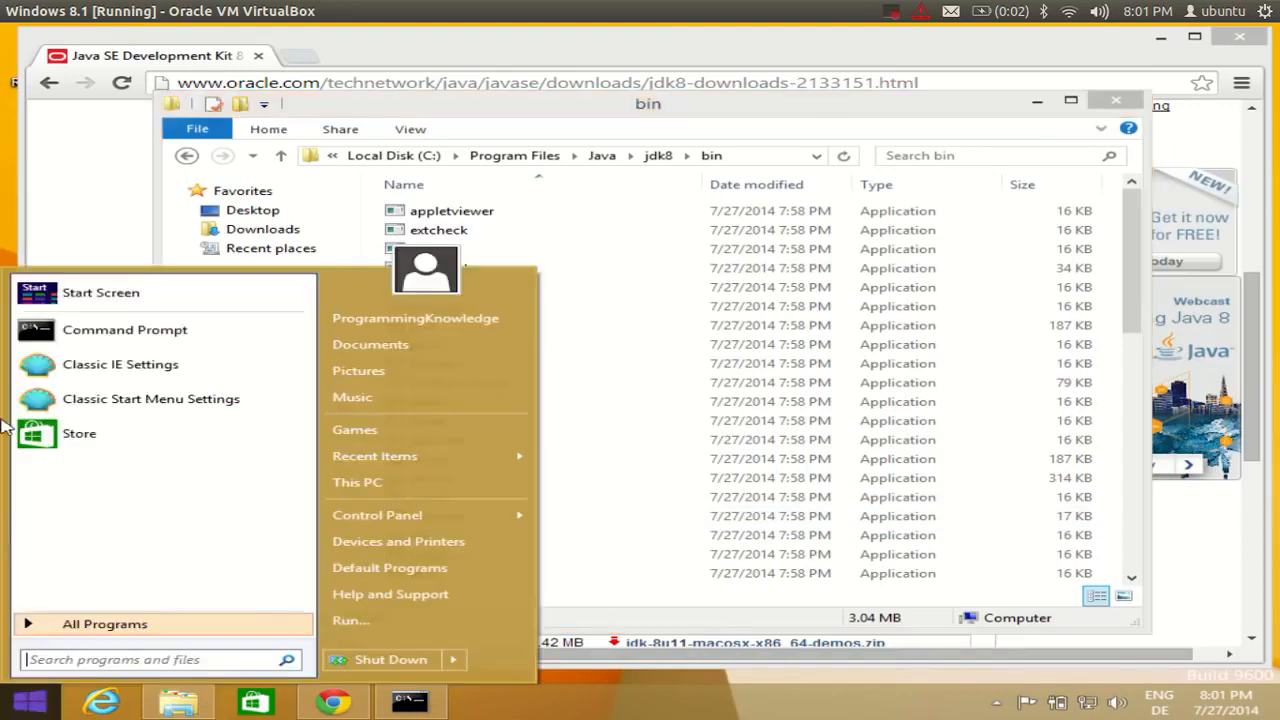
Search the Start screen for 'system' and open Control Panel's System page.
{"action": "left_click", "coordinate": [75, 292]}
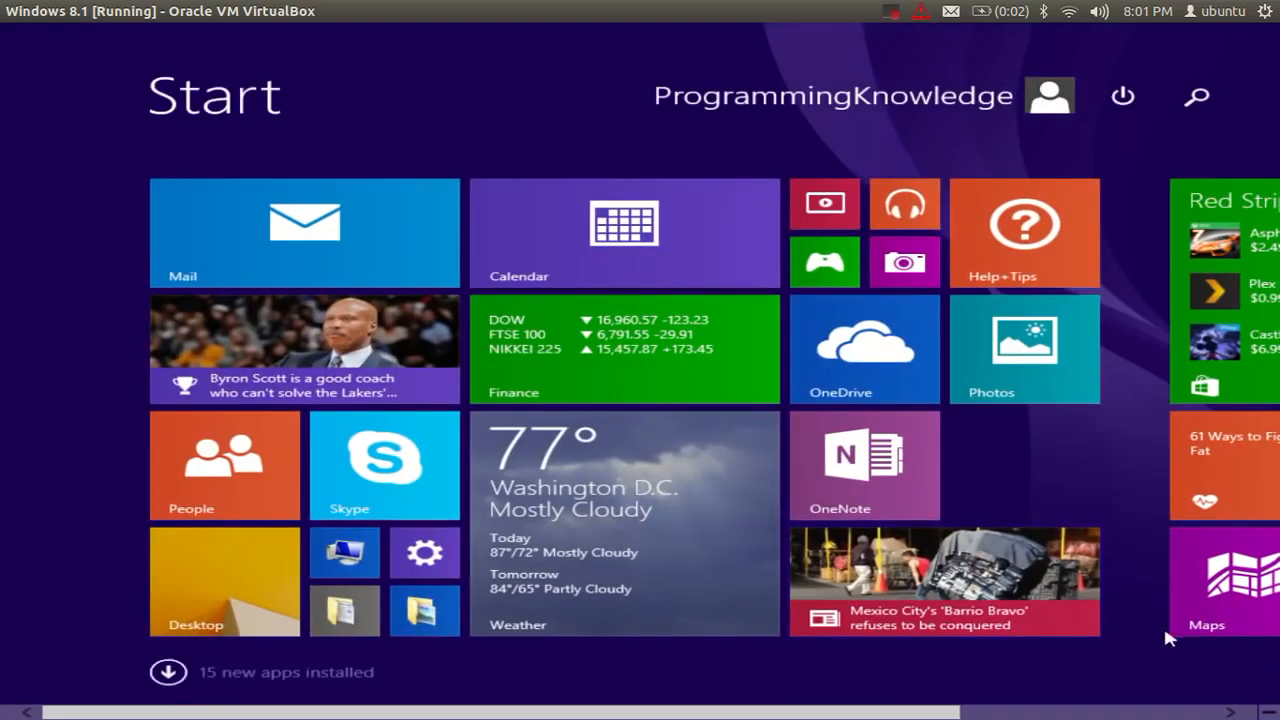
{"action": "mouse_move", "coordinate": [1278, 25]}
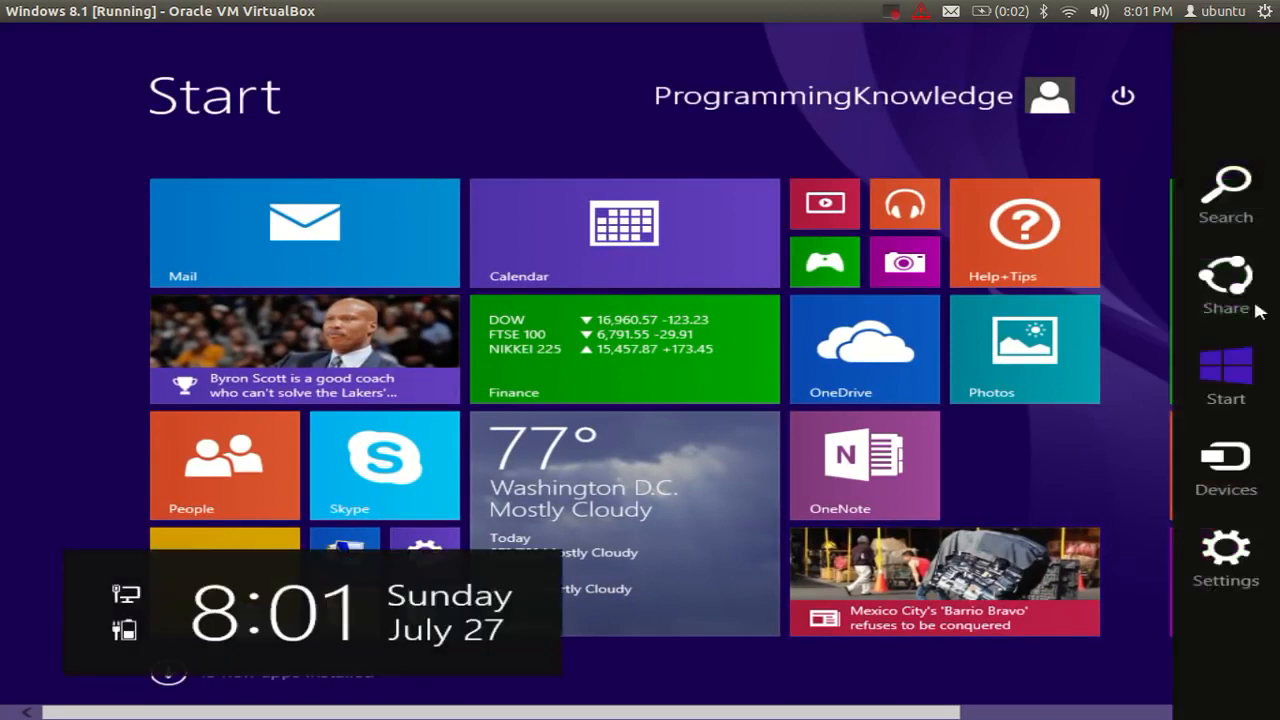
{"action": "left_click", "coordinate": [1243, 180]}
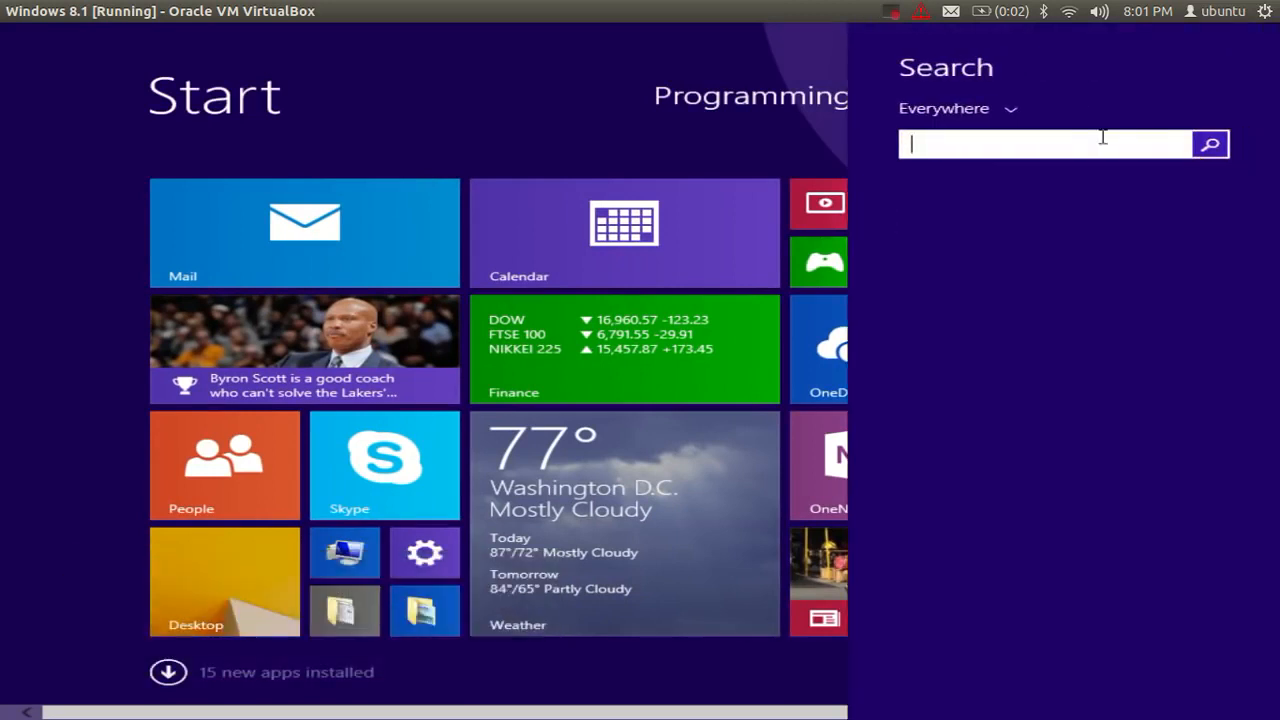
{"action": "type", "text": "system"}
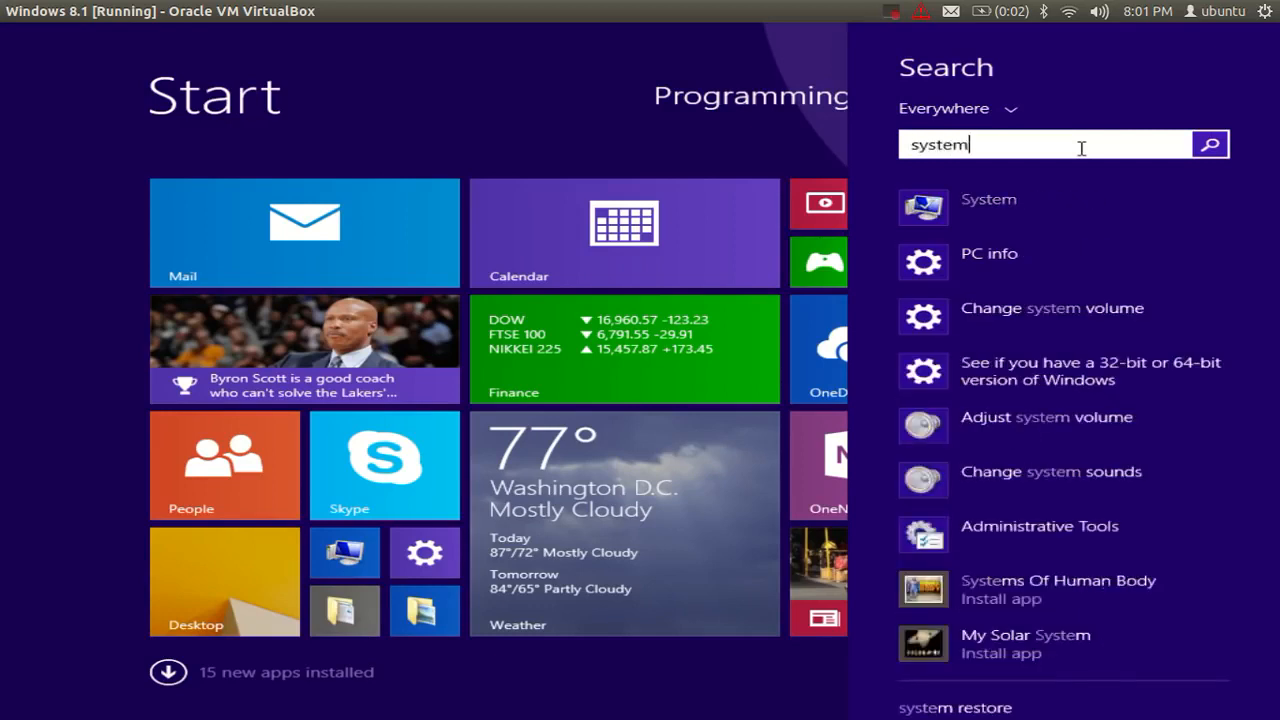
{"action": "left_click", "coordinate": [988, 212]}
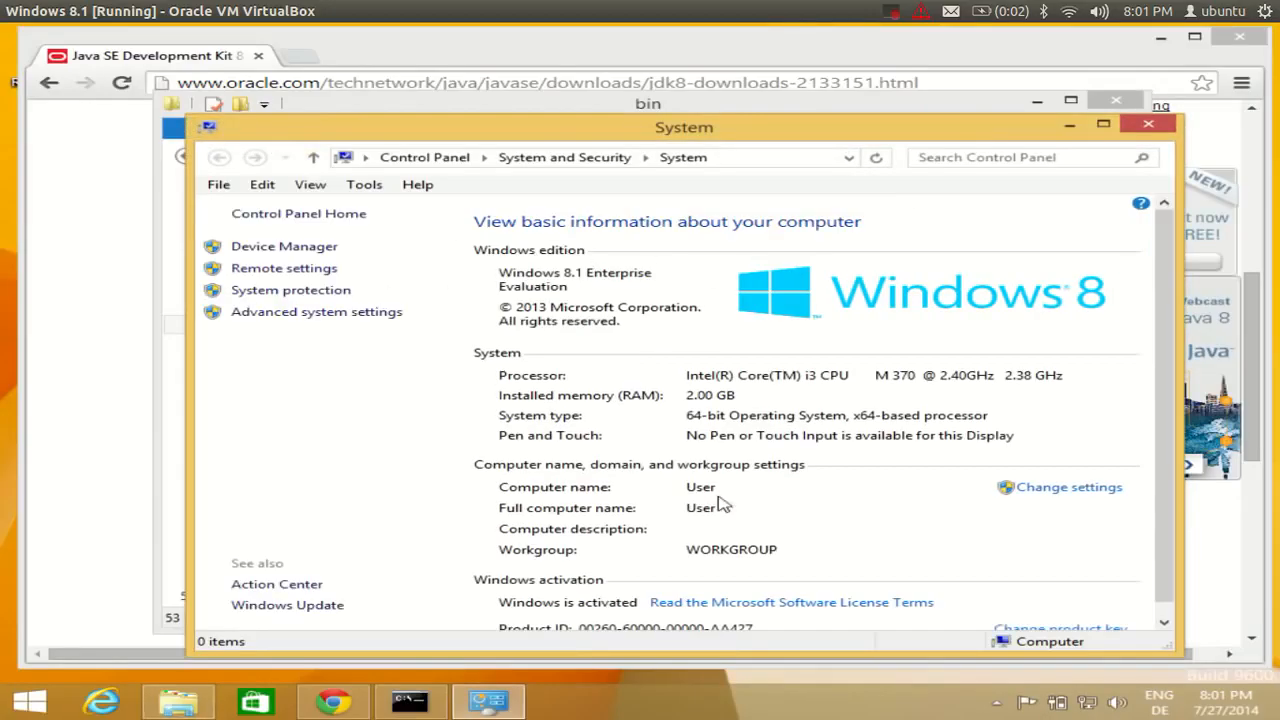
Open Advanced system settings > Environment Variables and select the Path system variable.
{"action": "left_click", "coordinate": [338, 313]}
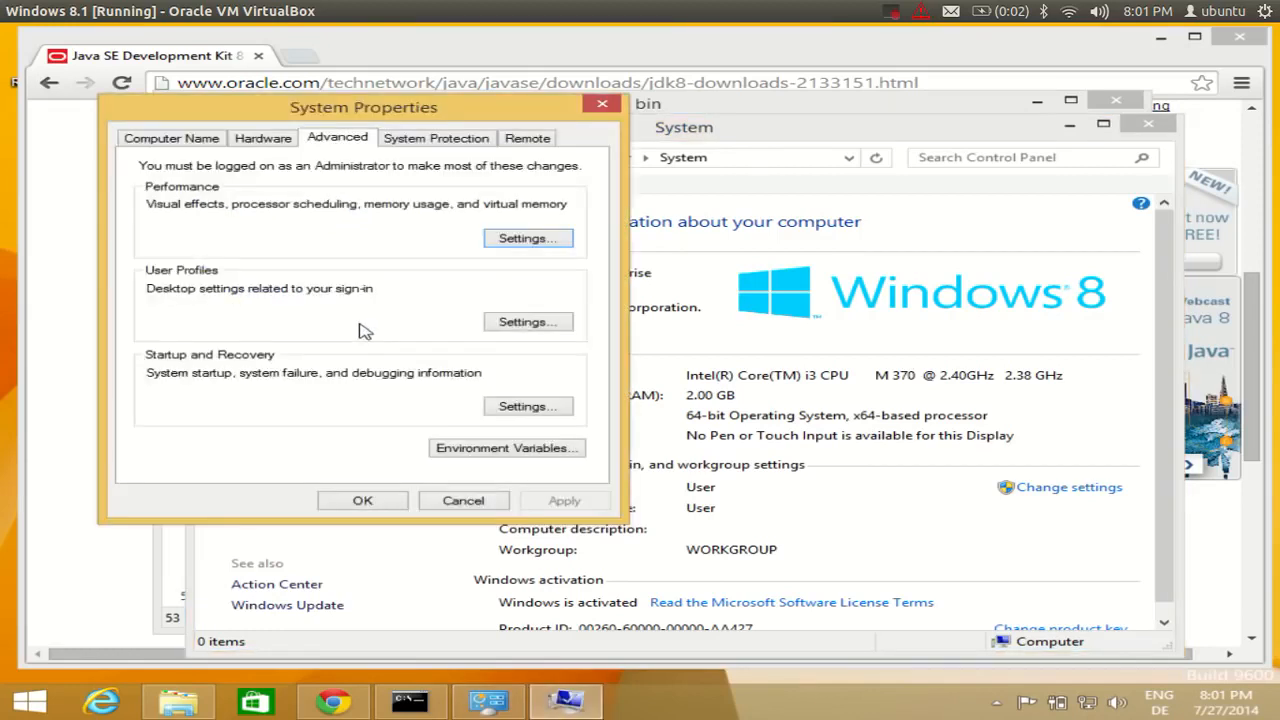
{"action": "left_click", "coordinate": [487, 450]}
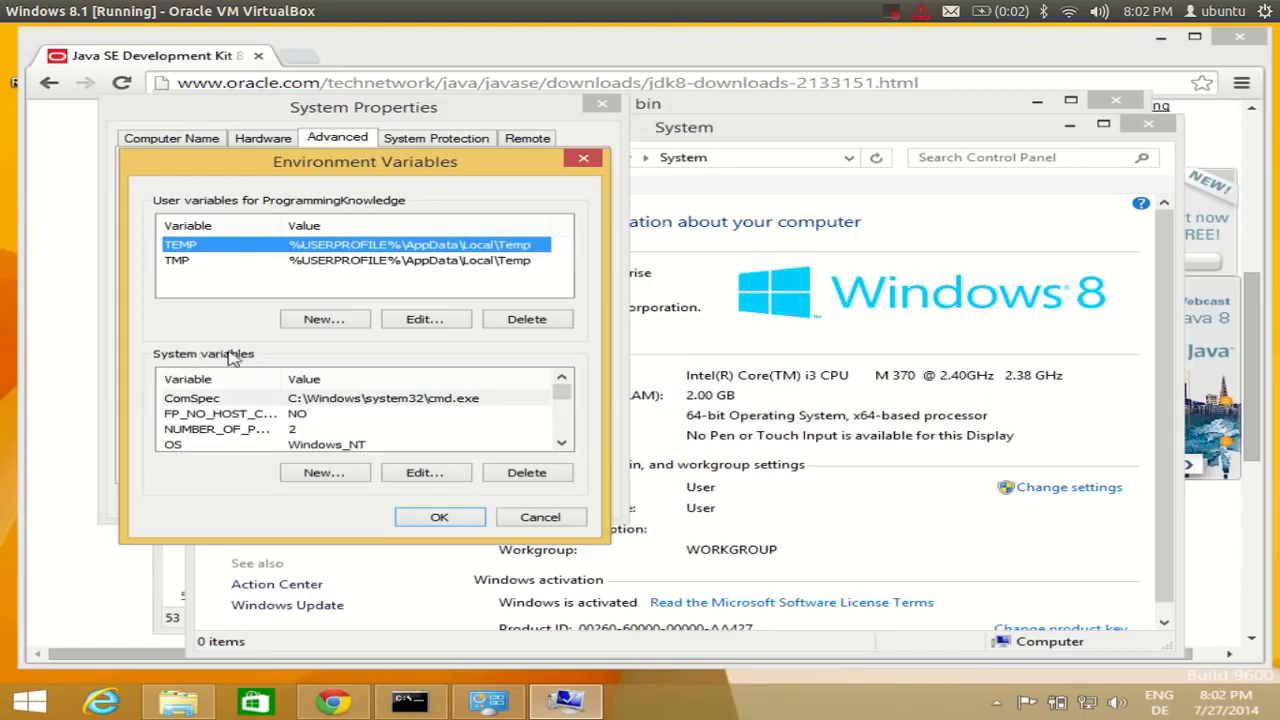
{"action": "left_click", "coordinate": [562, 443]}
{"action": "left_click", "coordinate": [562, 443]}
{"action": "left_click", "coordinate": [562, 443]}
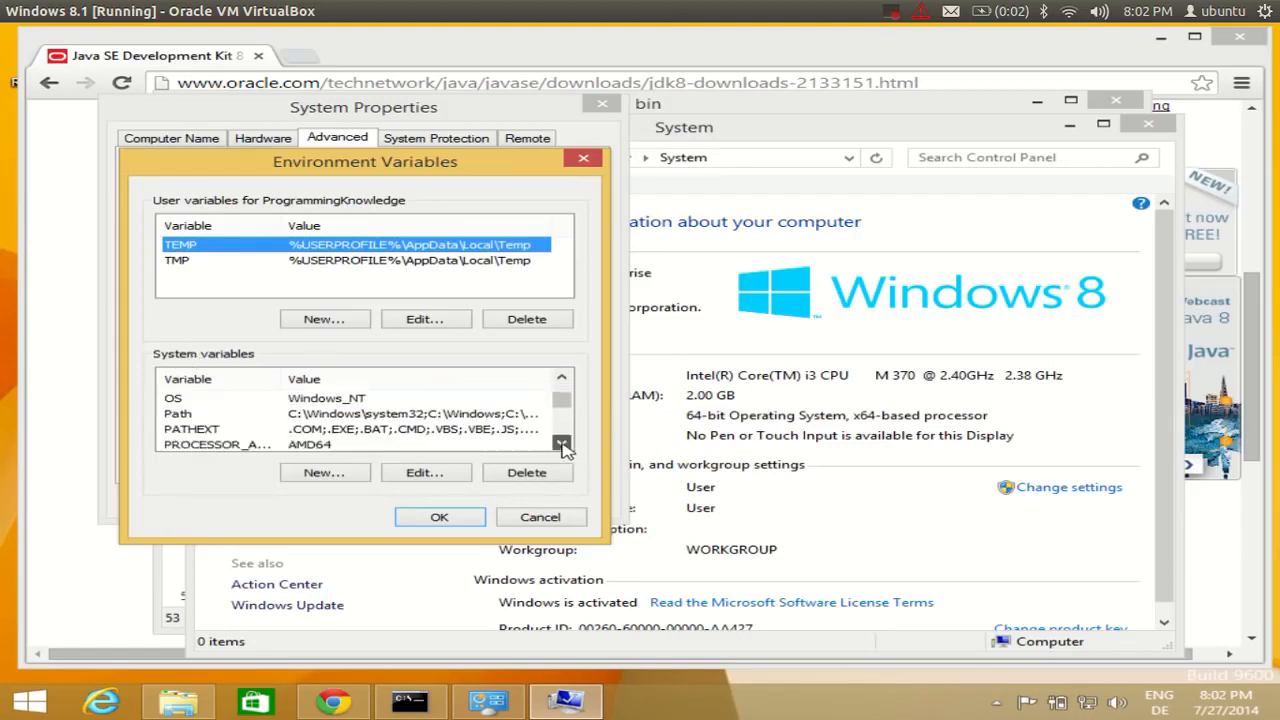
{"action": "left_click", "coordinate": [210, 415]}
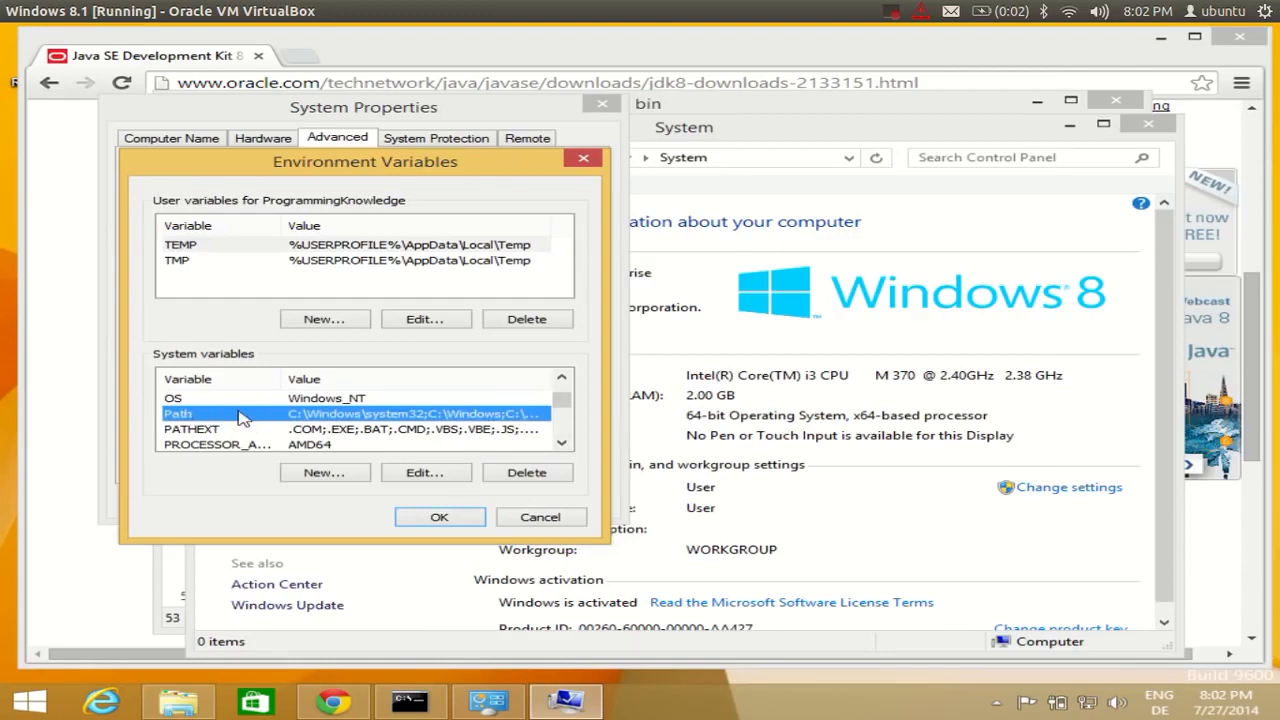
Edit the system Path variable and append a semicolon after its last existing entry.
{"action": "double_click", "coordinate": [240, 415]}
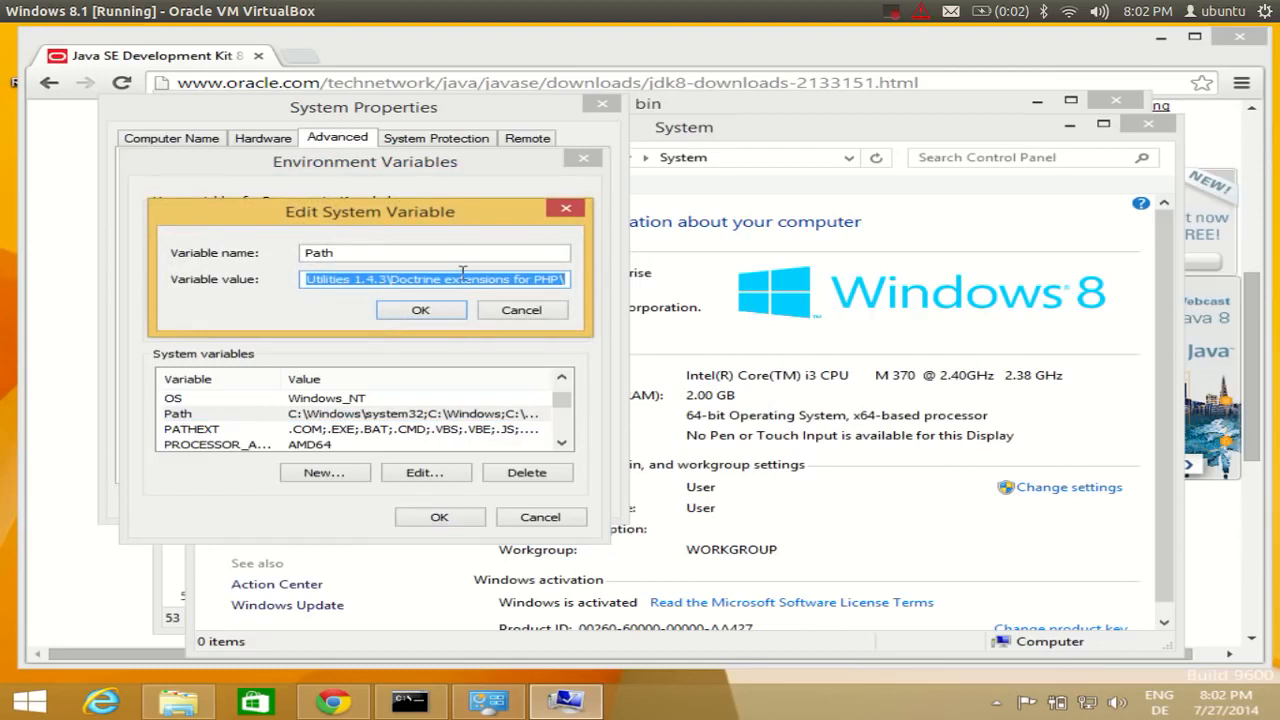
{"action": "left_click", "coordinate": [467, 280]}
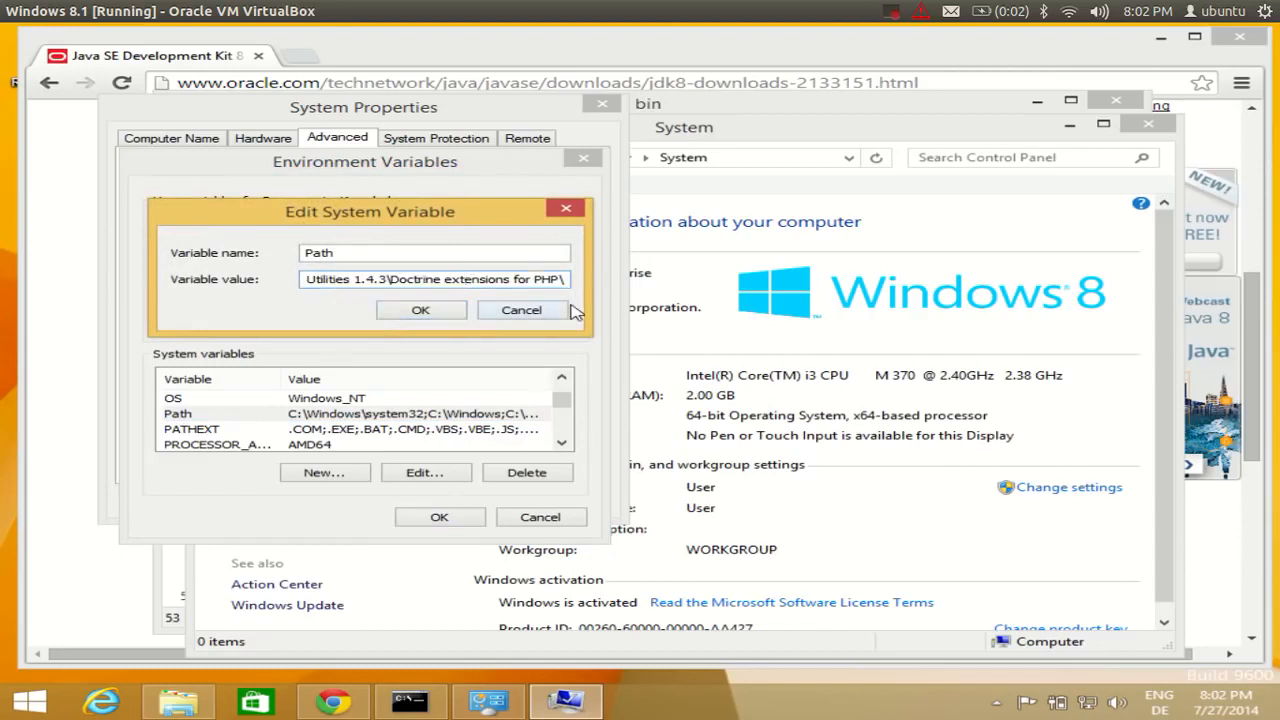
{"action": "left_click_drag", "start_coordinate": [530, 282], "coordinate": [556, 284]}
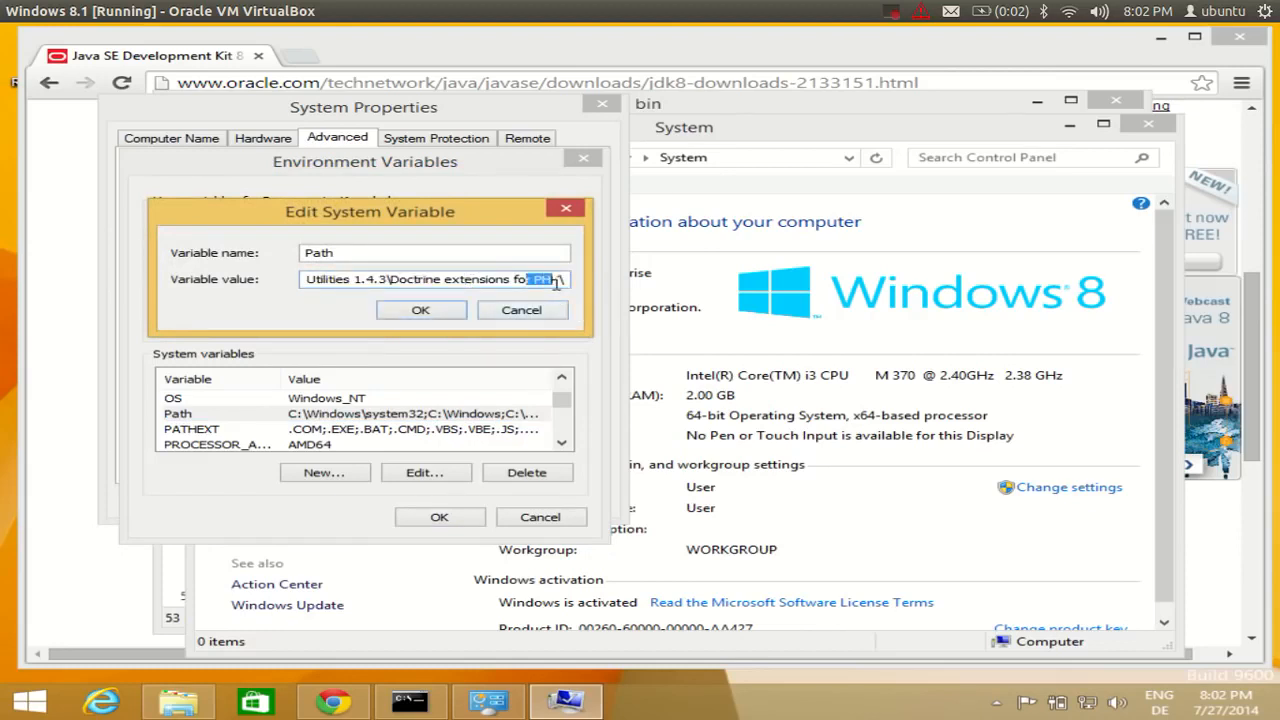
{"action": "left_click", "coordinate": [567, 282]}
{"action": "left_click_drag", "start_coordinate": [567, 282], "coordinate": [535, 290]}
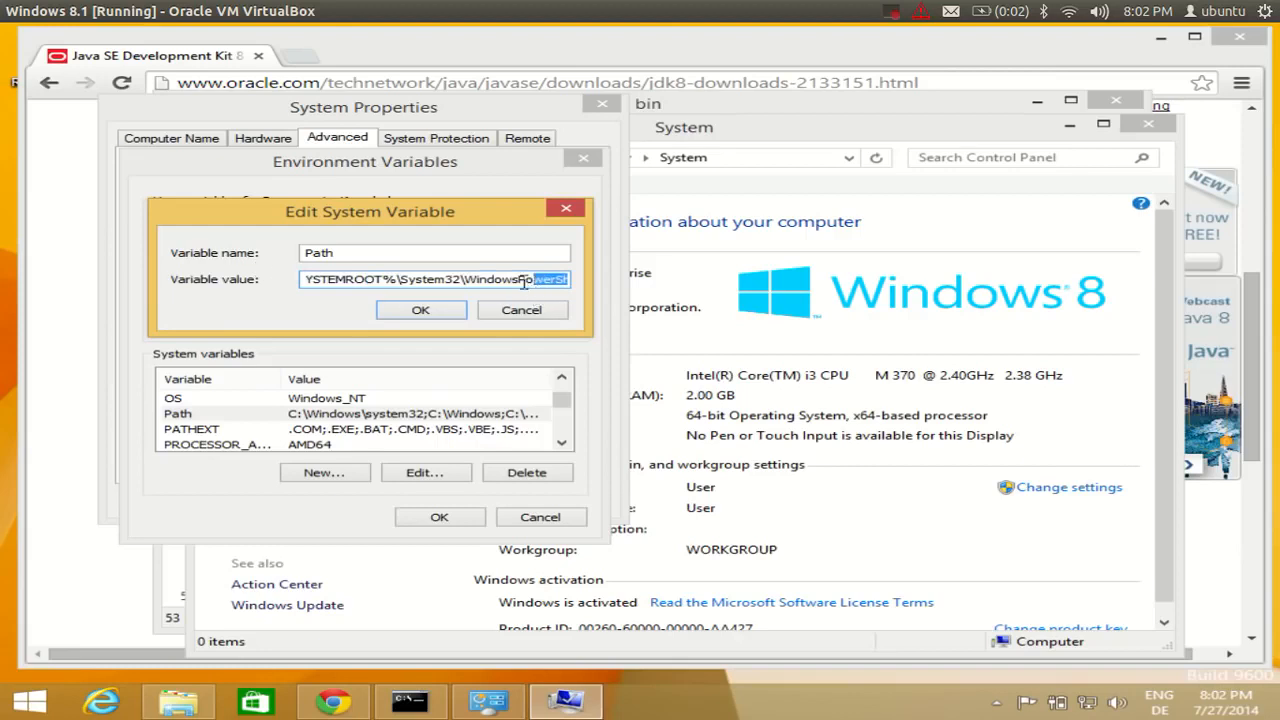
{"action": "key", "text": "Right"}
{"action": "key", "text": "Right"}
{"action": "key", "text": "Right"}
{"action": "key", "text": "Right"}
{"action": "key", "text": "Right"}
{"action": "key", "text": "Right"}
{"action": "key", "text": "Right"}
{"action": "key", "text": "Right"}
{"action": "key", "text": "Right"}
{"action": "key", "text": "Right"}
{"action": "key", "text": "Right"}
{"action": "key", "text": "Right"}
{"action": "key", "text": "Right"}
{"action": "key", "text": "Right"}
{"action": "key", "text": "Right"}
{"action": "key", "text": "Right"}
{"action": "key", "text": "Right"}
{"action": "key", "text": "Right"}
{"action": "key", "text": "Right"}
{"action": "key", "text": "Right"}
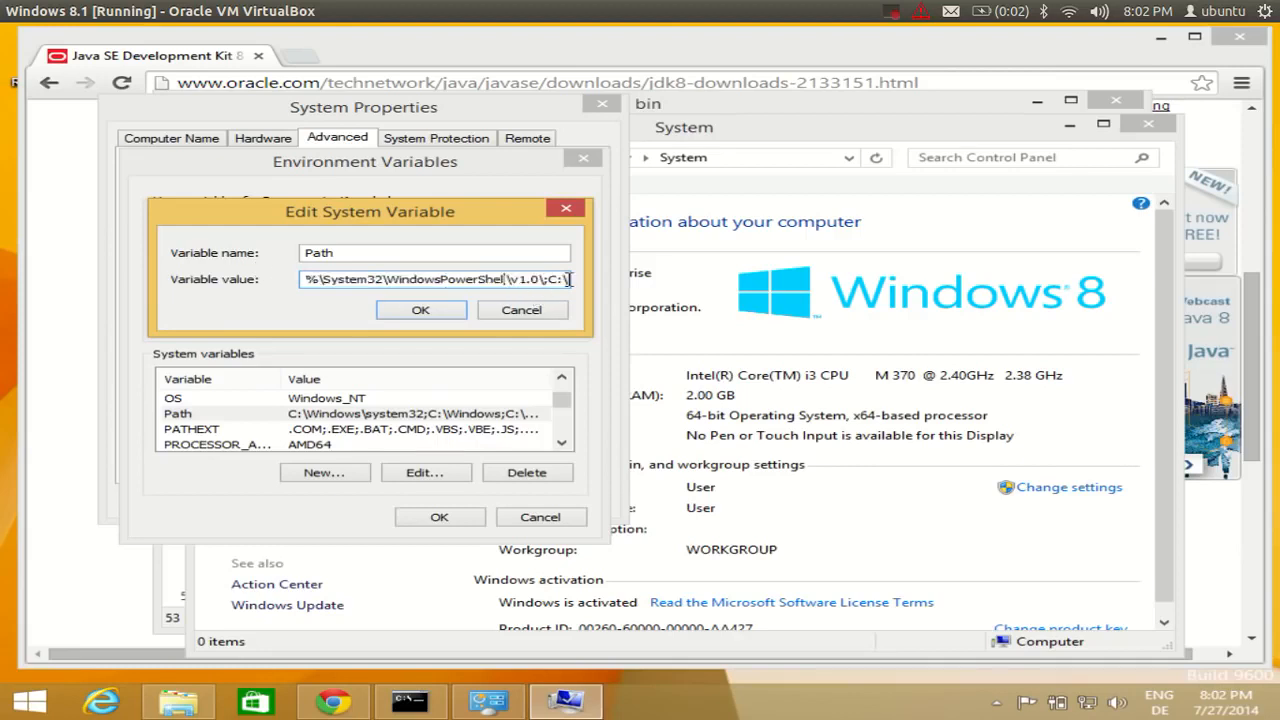
{"action": "key", "text": "Right"}
{"action": "key", "text": "Right"}
{"action": "key", "text": "Right"}
{"action": "key", "text": "Right"}
{"action": "key", "text": "Right"}
{"action": "key", "text": "Right"}
{"action": "key", "text": "Right"}
{"action": "key", "text": "Right"}
{"action": "key", "text": "Right"}
{"action": "key", "text": "Right"}
{"action": "key", "text": "Right"}
{"action": "key", "text": "Right"}
{"action": "key", "text": "Right"}
{"action": "key", "text": "Right"}
{"action": "key", "text": "Right"}
{"action": "key", "text": "Right"}
{"action": "key", "text": "Right"}
{"action": "key", "text": "Right"}
{"action": "key", "text": "Right"}
{"action": "key", "text": "Right"}
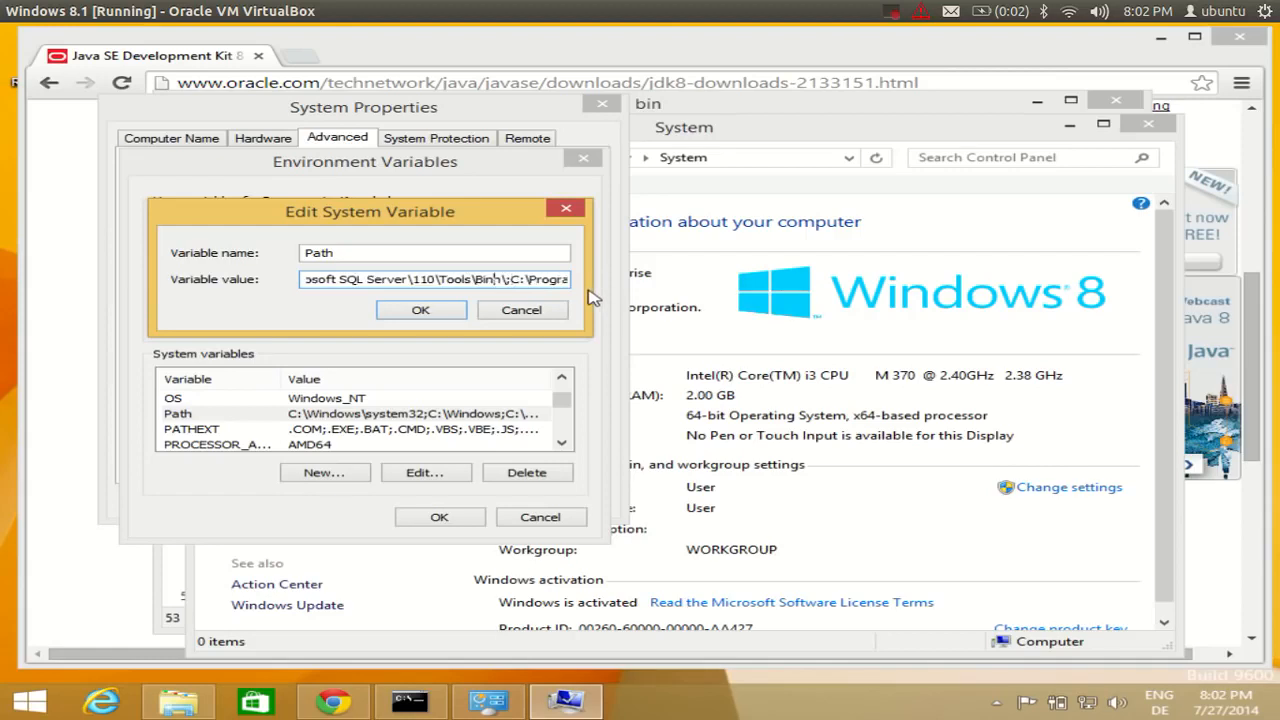
{"action": "key", "text": "Right"}
{"action": "key", "text": "Right"}
{"action": "key", "text": "Right"}
{"action": "key", "text": "Right"}
{"action": "key", "text": "Right"}
{"action": "key", "text": "Right"}
{"action": "key", "text": "Right"}
{"action": "key", "text": "Right"}
{"action": "key", "text": "Right"}
{"action": "key", "text": "Right"}
{"action": "key", "text": "Right"}
{"action": "key", "text": "Right"}
{"action": "key", "text": "Right"}
{"action": "key", "text": "Right"}
{"action": "key", "text": "Right"}
{"action": "key", "text": "Right"}
{"action": "key", "text": "Right"}
{"action": "key", "text": "Right"}
{"action": "key", "text": "Right"}
{"action": "key", "text": "Right"}
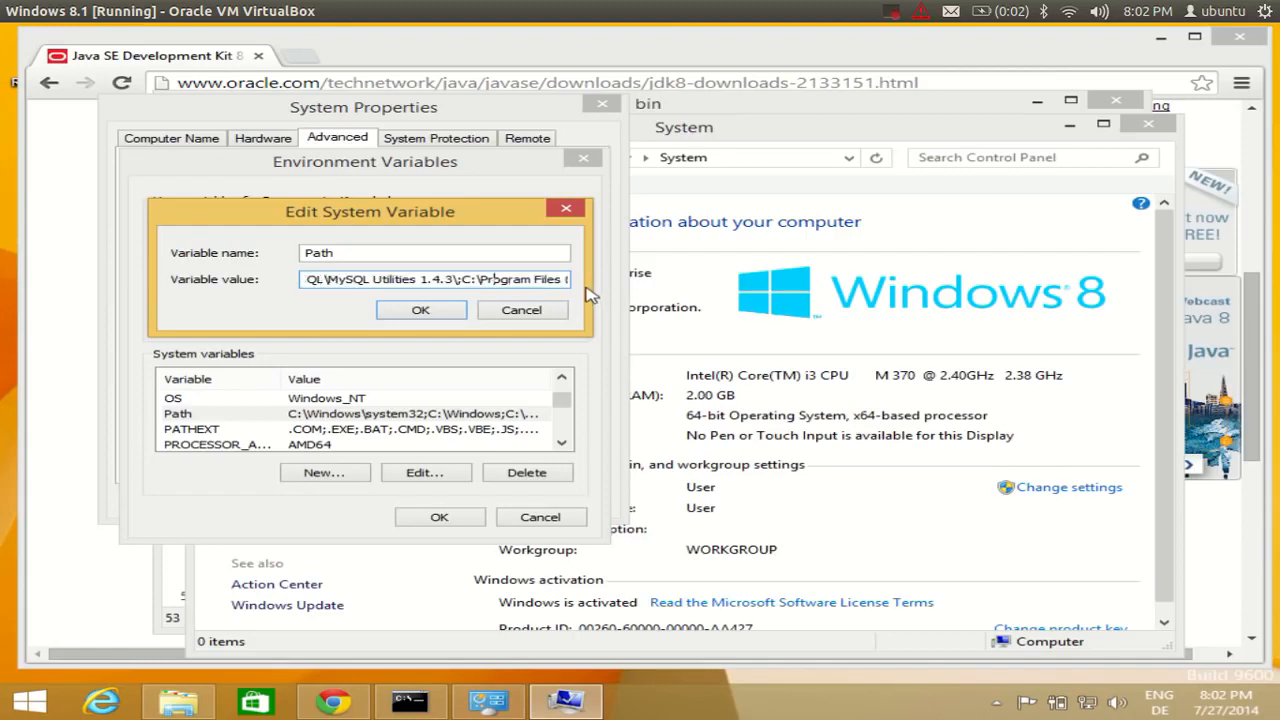
{"action": "key", "text": "Right"}
{"action": "key", "text": "Right"}
{"action": "key", "text": "Right"}
{"action": "key", "text": "Right"}
{"action": "key", "text": "Right"}
{"action": "key", "text": "Right"}
{"action": "key", "text": "Right"}
{"action": "key", "text": "Right"}
{"action": "key", "text": "Right"}
{"action": "key", "text": "Right"}
{"action": "key", "text": "Right"}
{"action": "key", "text": "Right"}
{"action": "key", "text": "Right"}
{"action": "key", "text": "Right"}
{"action": "key", "text": "Right"}
{"action": "key", "text": "Right"}
{"action": "key", "text": "Right"}
{"action": "key", "text": "Right"}
{"action": "key", "text": "Right"}
{"action": "key", "text": "Right"}
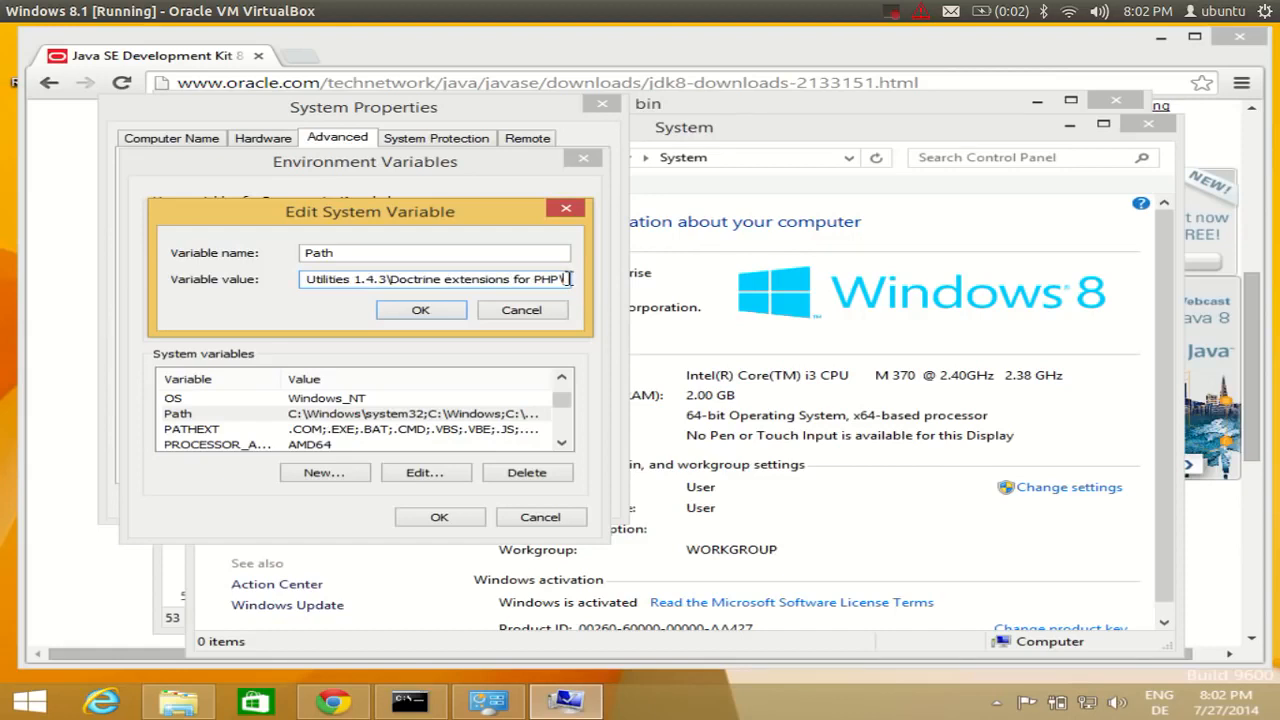
{"action": "type", "text": ";"}
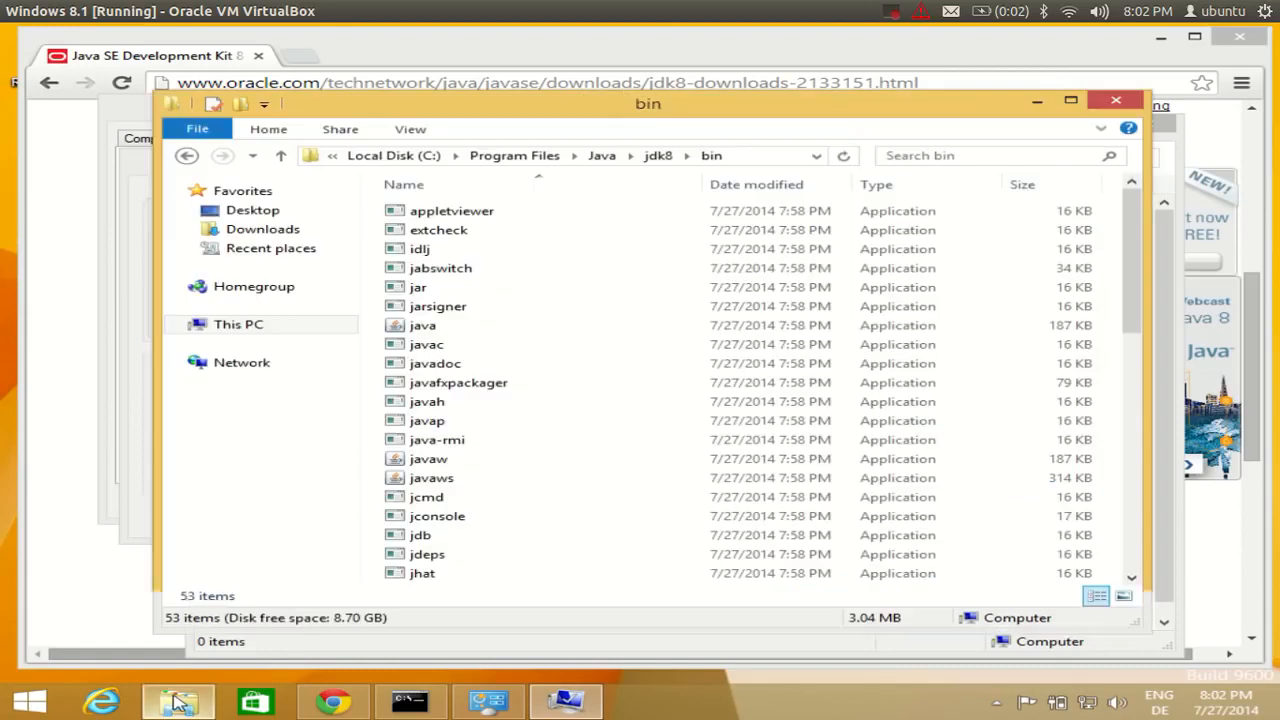
Navigate to Java > jdk8 > bin and select its full path C:\Program Files\Java\jdk8\bin.
{"action": "left_click", "coordinate": [178, 703]}
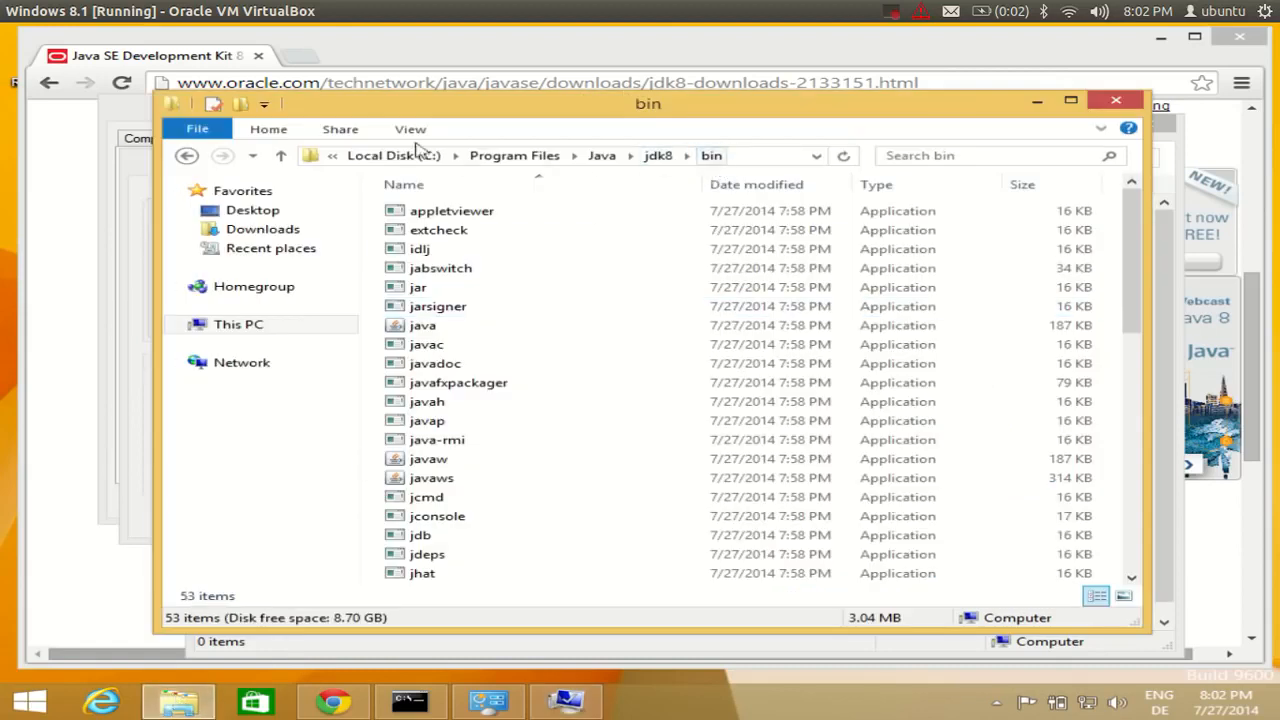
{"action": "left_click", "coordinate": [607, 160]}
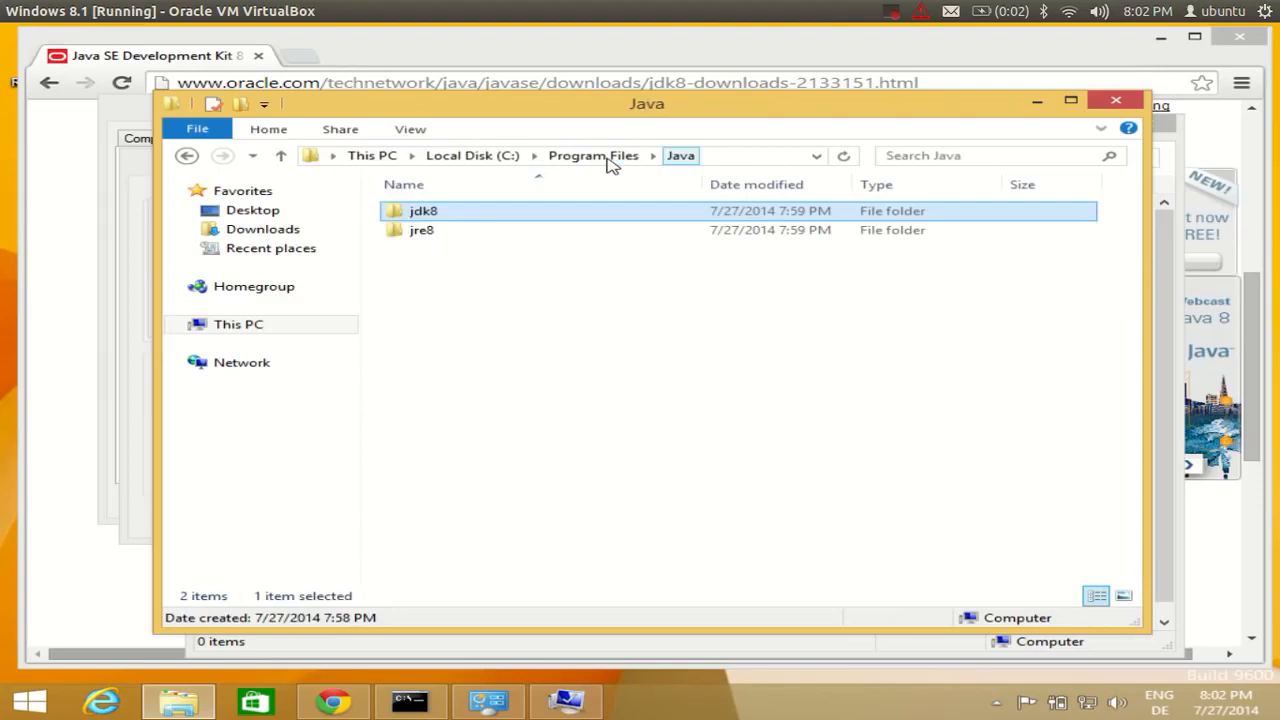
{"action": "double_click", "coordinate": [437, 214]}
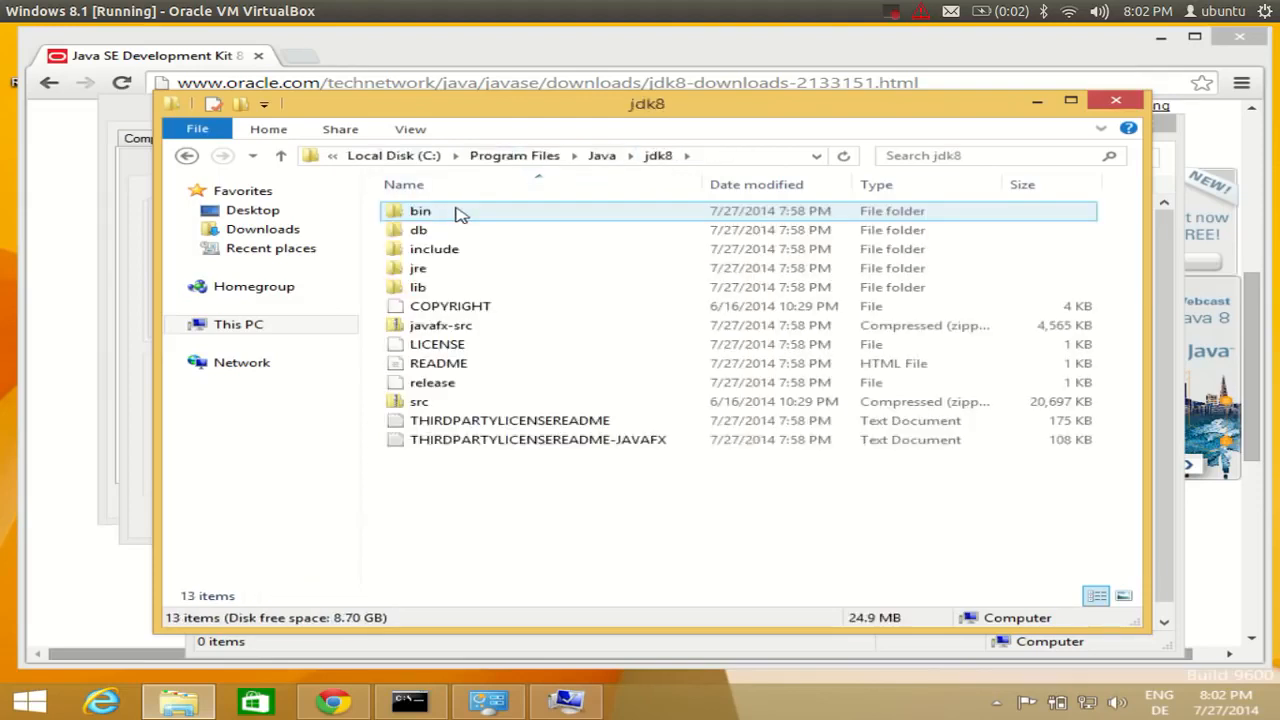
{"action": "double_click", "coordinate": [441, 212]}
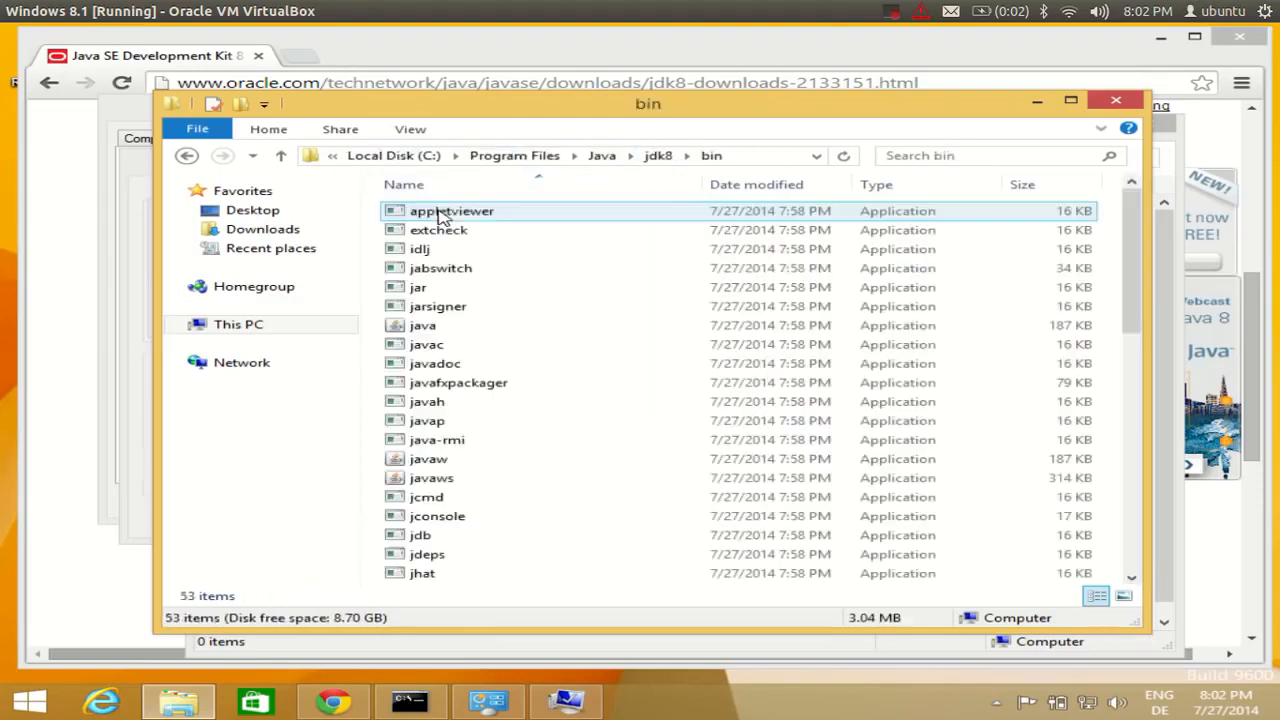
{"action": "left_click", "coordinate": [757, 156]}
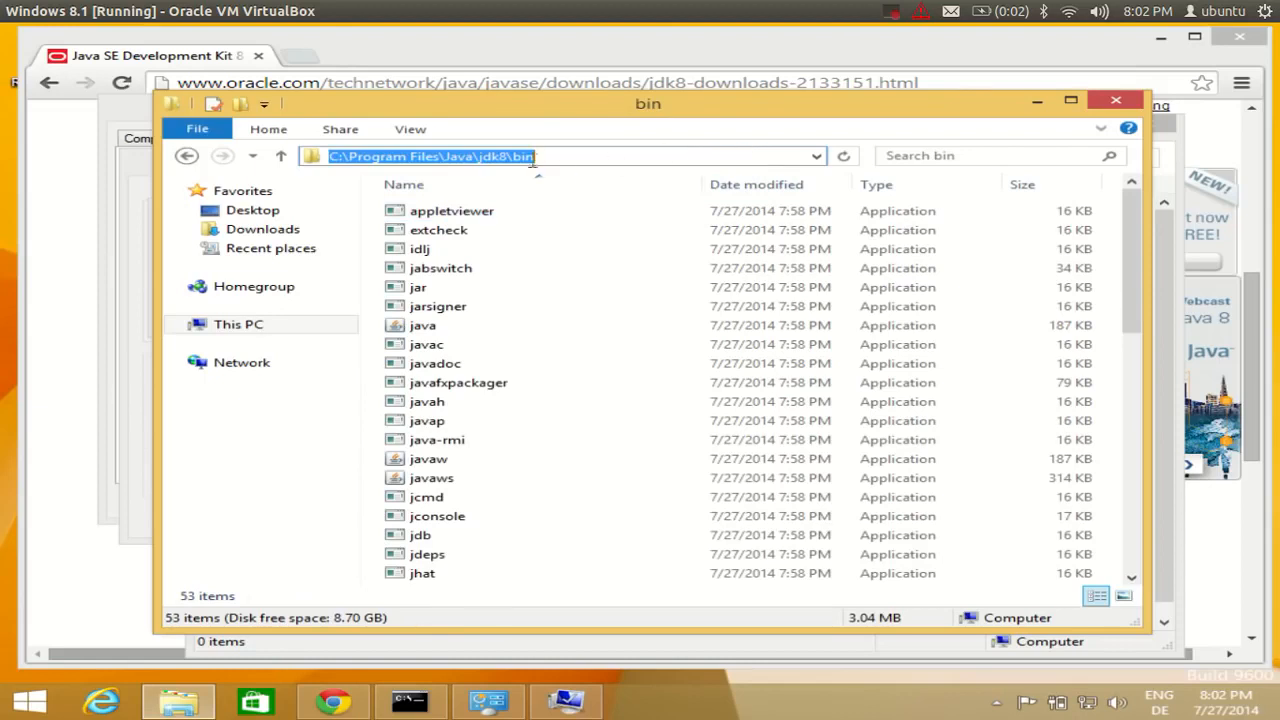
{"action": "left_click_drag", "start_coordinate": [540, 155], "coordinate": [285, 158]}
{"action": "key", "text": "ctrl+c"}
{"action": "left_click", "coordinate": [565, 705]}
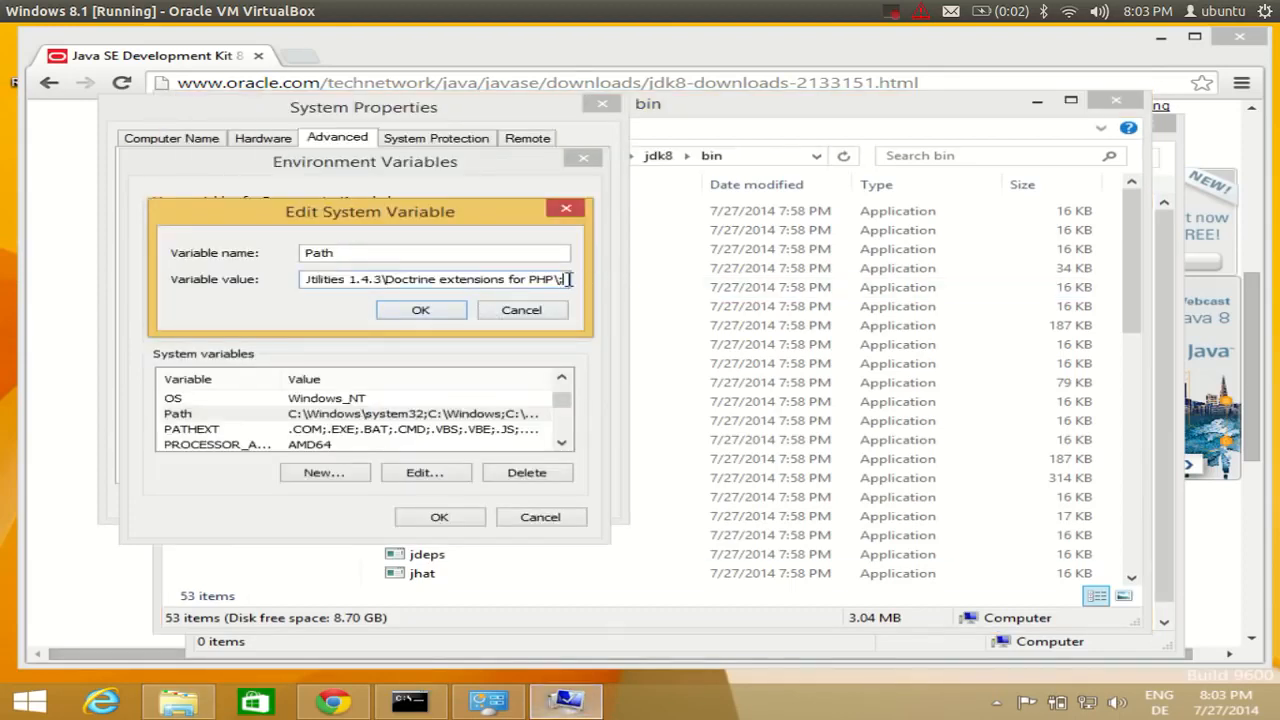
Paste the jdk8 bin path onto the Path value and confirm all three dialogs with OK.
{"action": "key", "text": "ctrl+v"}
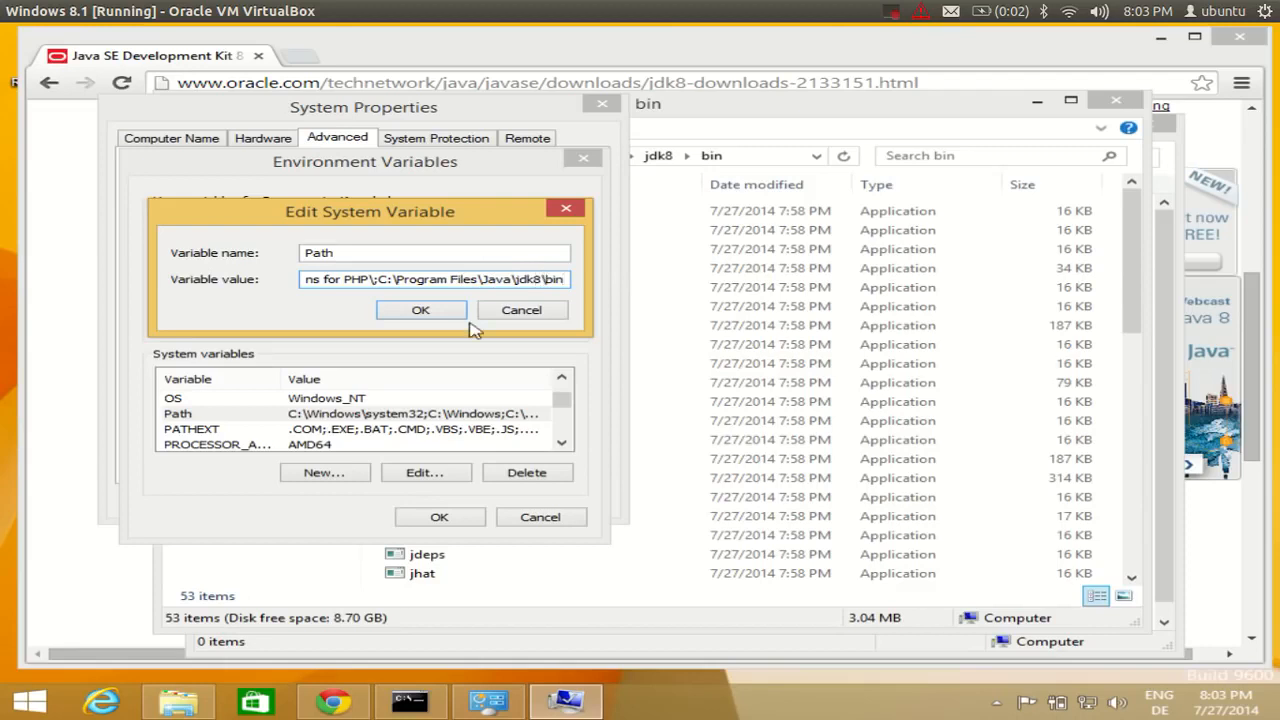
{"action": "left_click", "coordinate": [420, 311]}
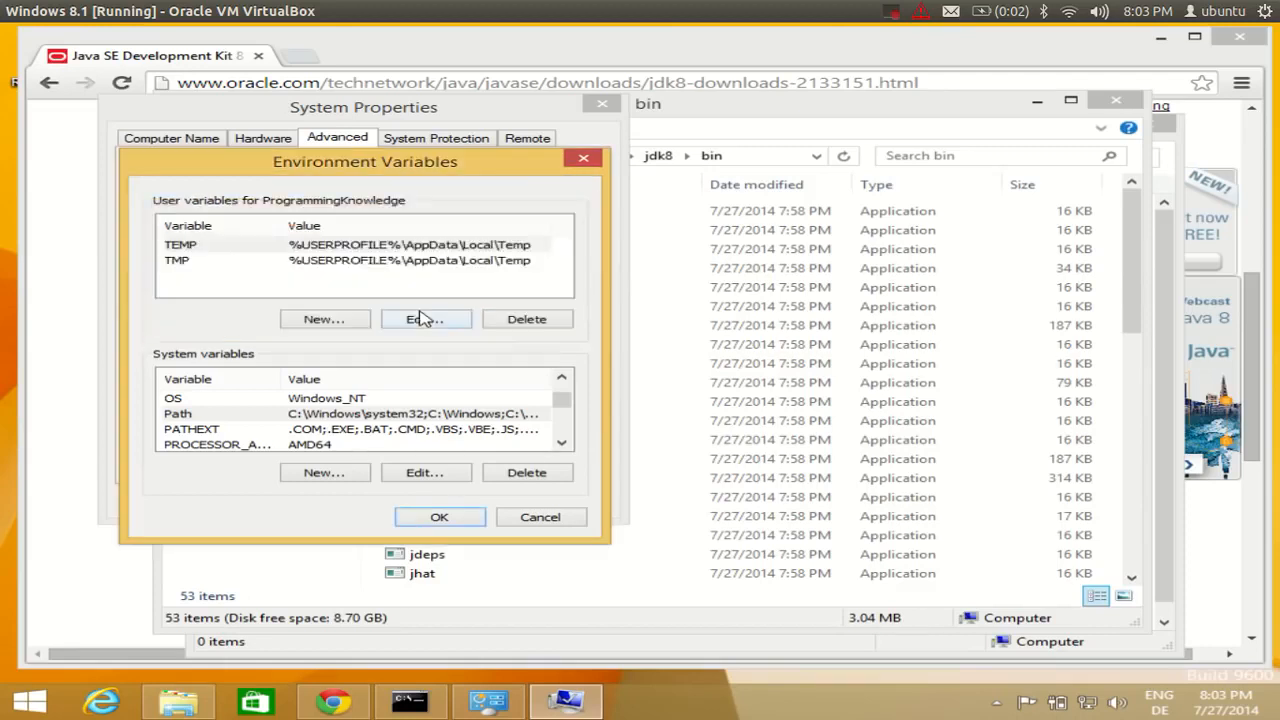
{"action": "left_click", "coordinate": [448, 516]}
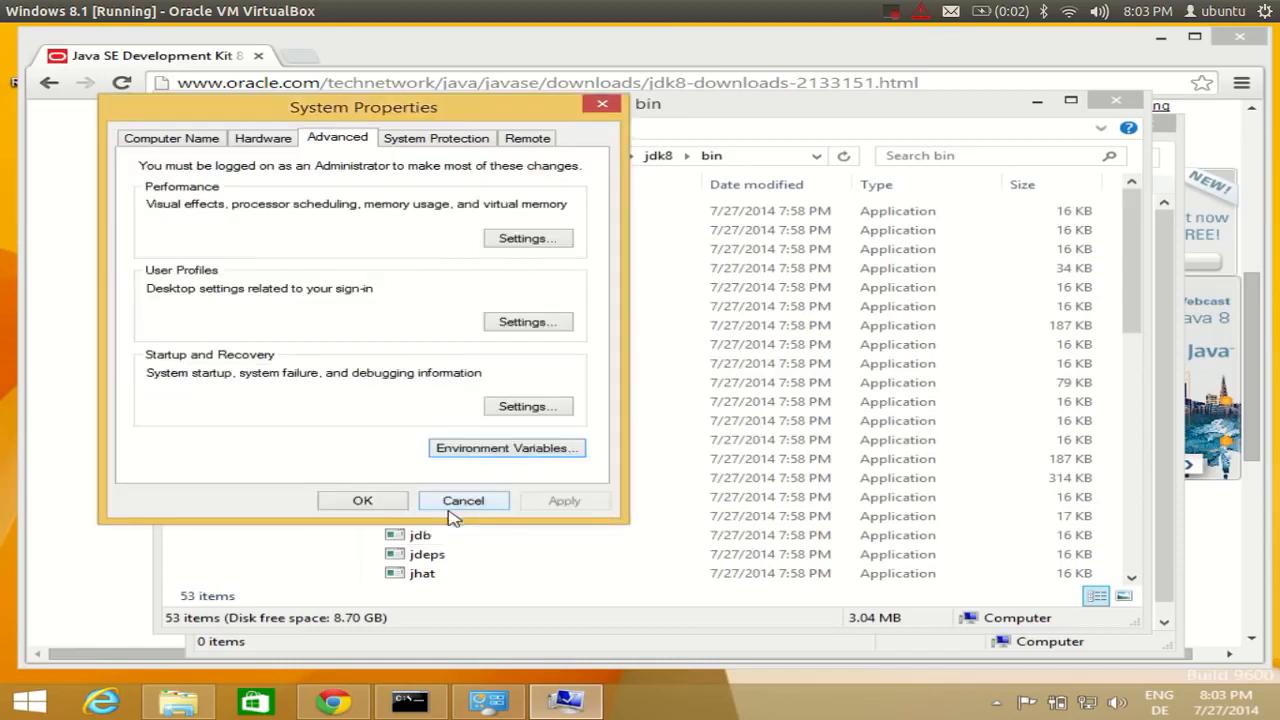
{"action": "left_click", "coordinate": [362, 501]}
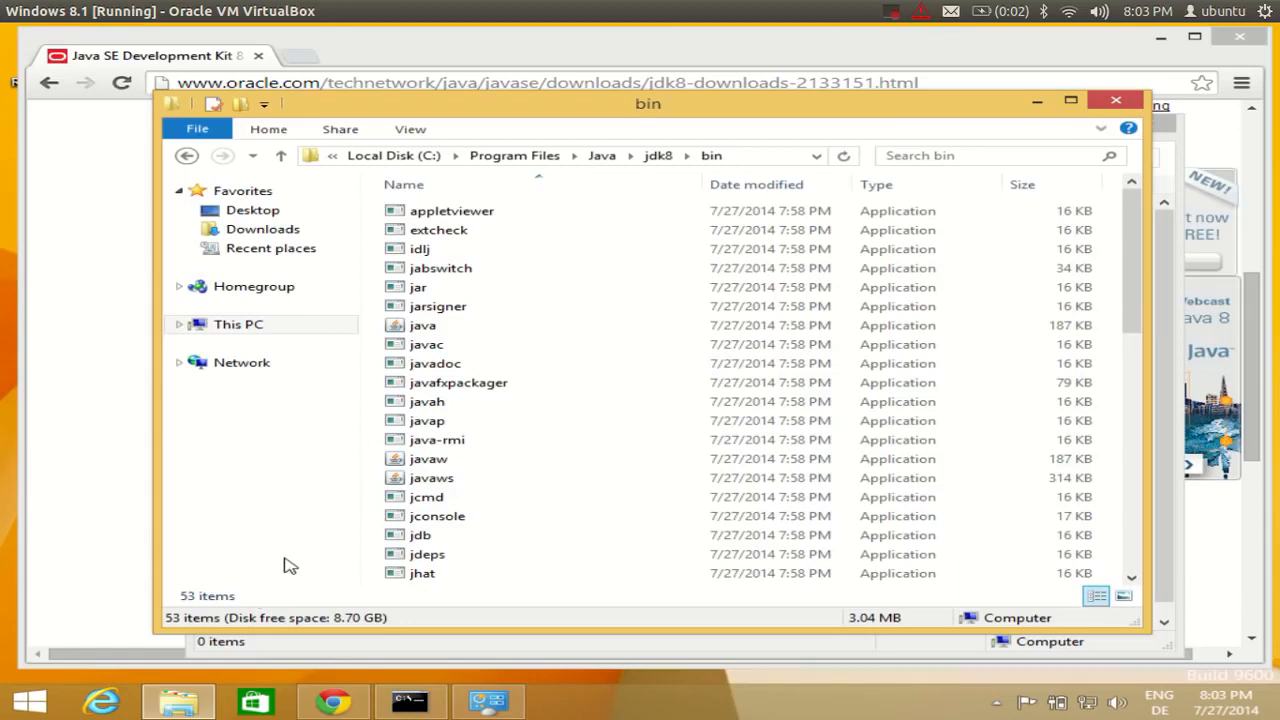
Run javac in the existing Command Prompt, which still reports it as not recognized.
{"action": "left_click", "coordinate": [418, 710]}
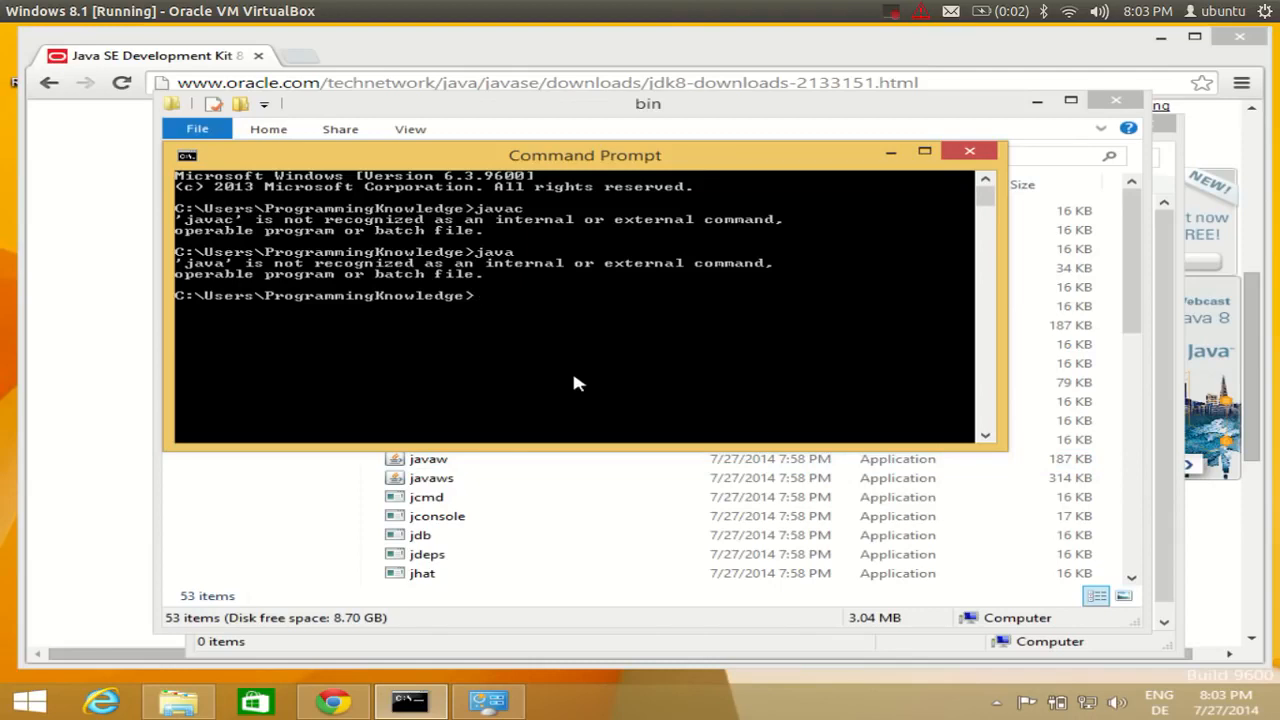
{"action": "type", "text": "javac"}
{"action": "key", "text": "Return"}
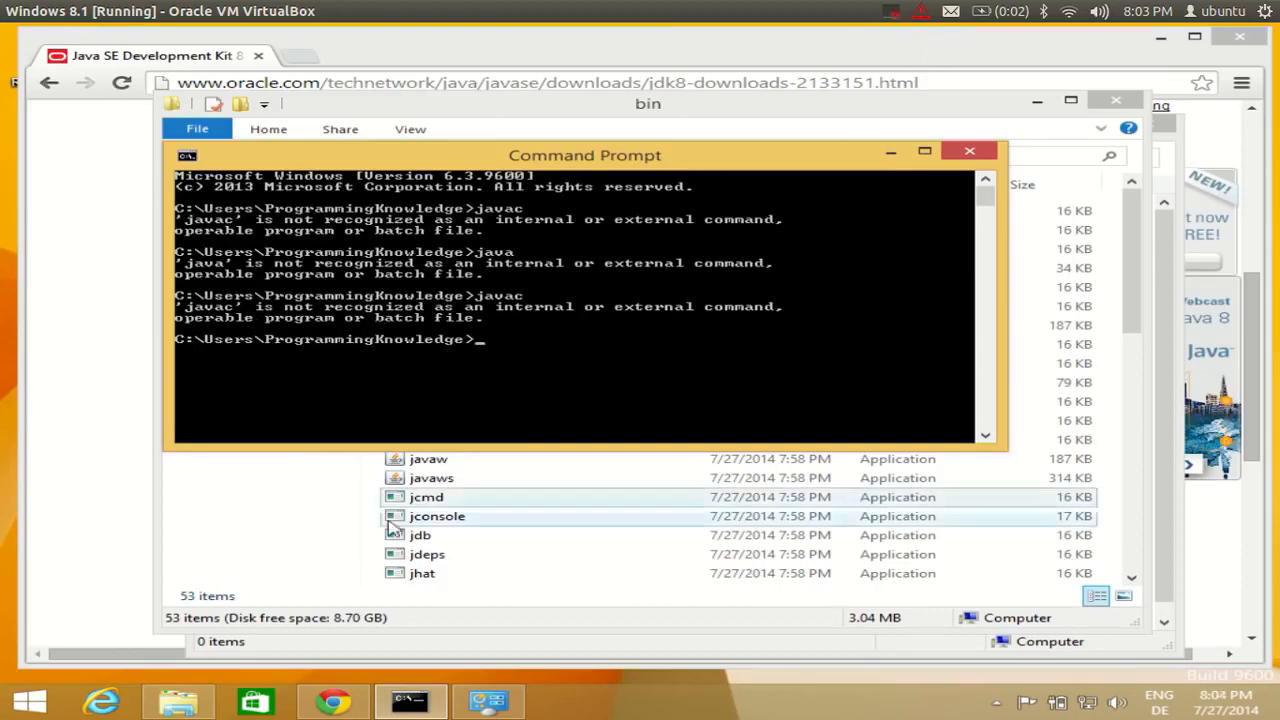
{"action": "left_click", "coordinate": [474, 708]}
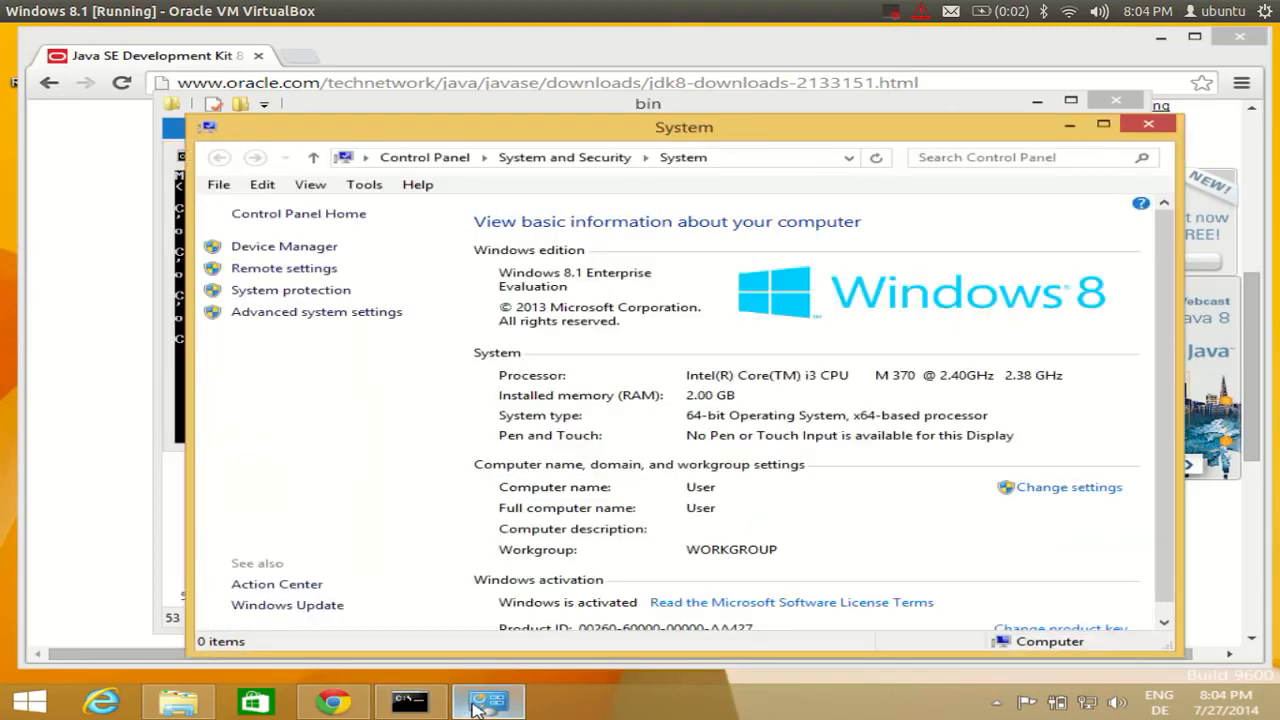
Reopen the system Path variable, verify it ends with the jdk8\bin entry, and save it.
{"action": "left_click", "coordinate": [380, 314]}
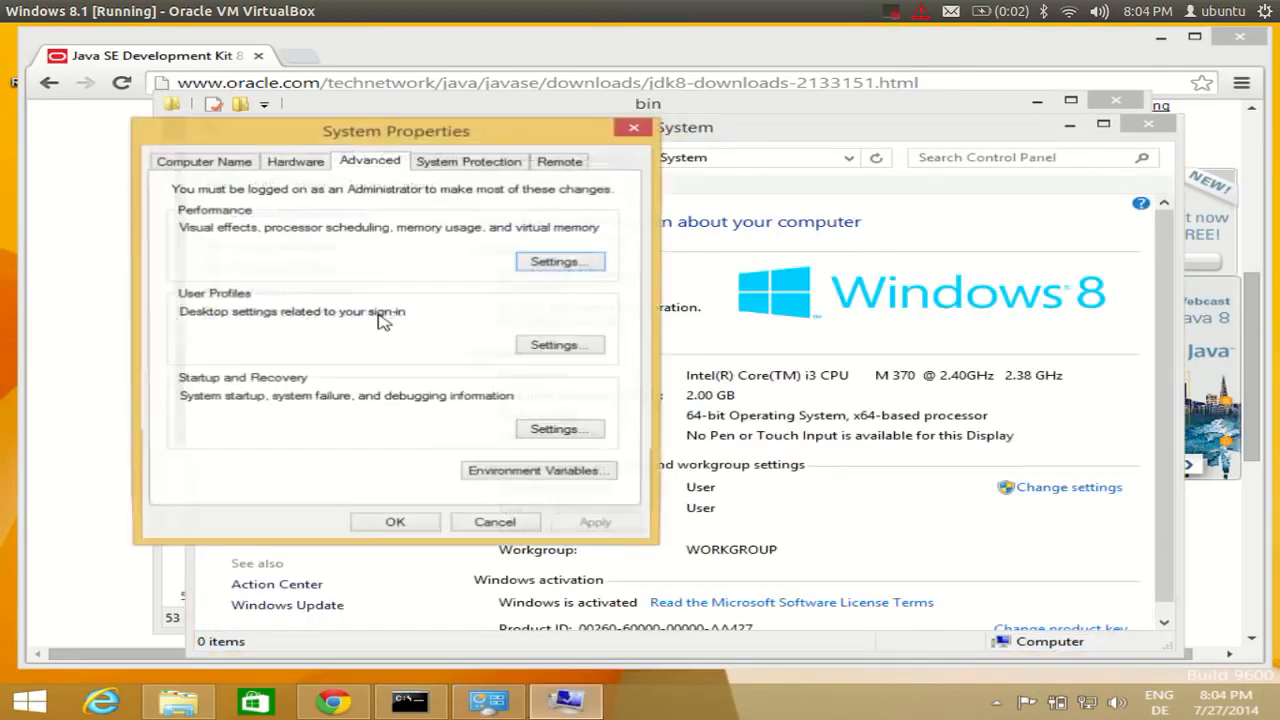
{"action": "left_click", "coordinate": [540, 472]}
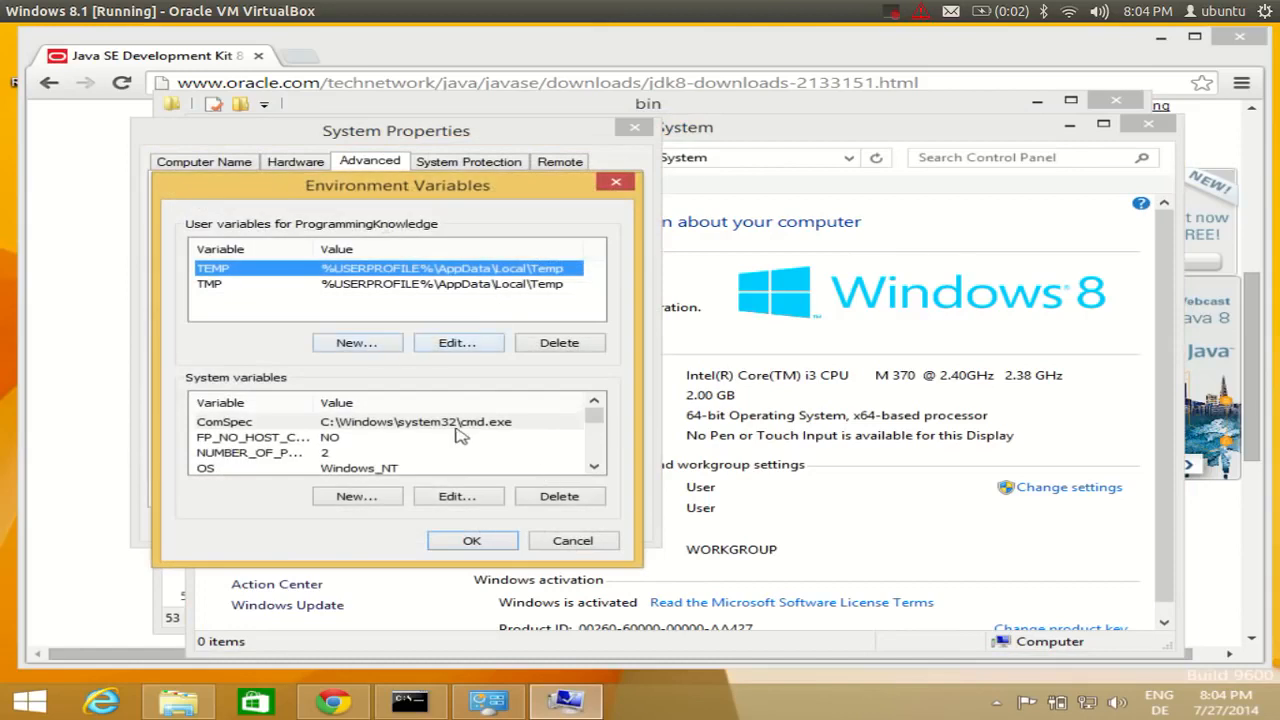
{"action": "left_click", "coordinate": [595, 468]}
{"action": "left_click", "coordinate": [595, 468]}
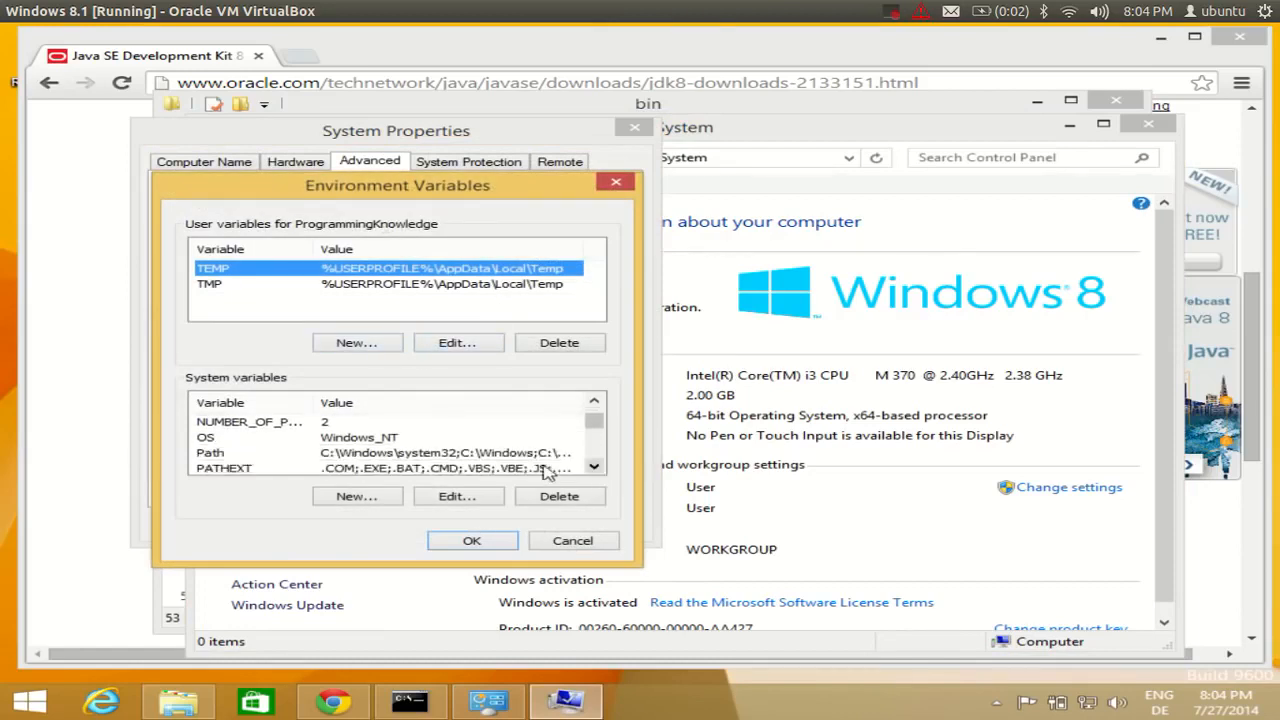
{"action": "double_click", "coordinate": [497, 455]}
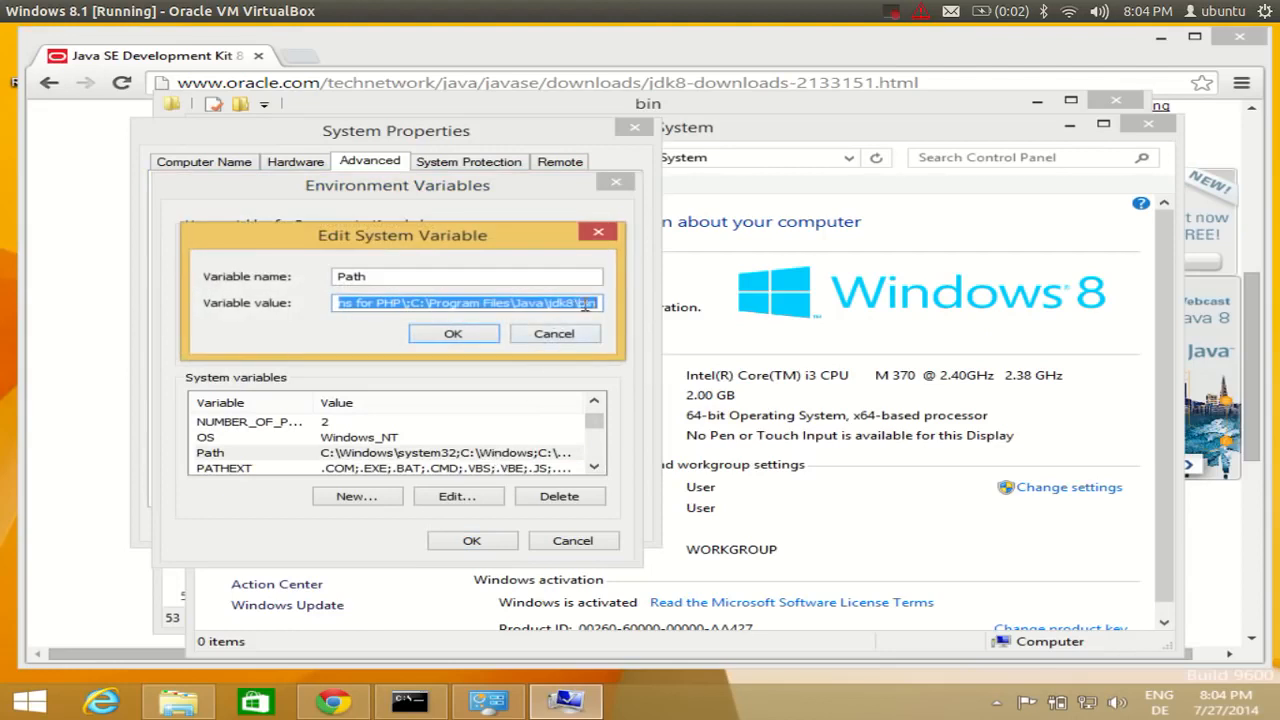
{"action": "left_click", "coordinate": [598, 302]}
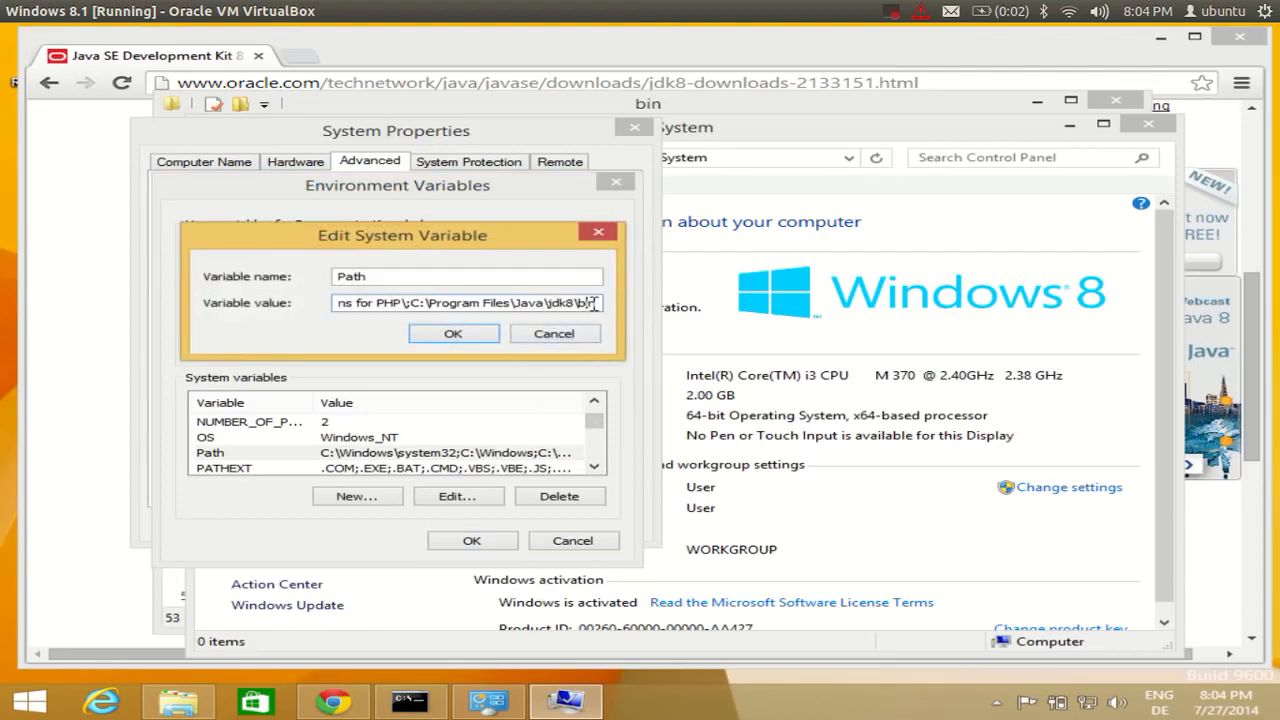
{"action": "left_click", "coordinate": [900, 13]}
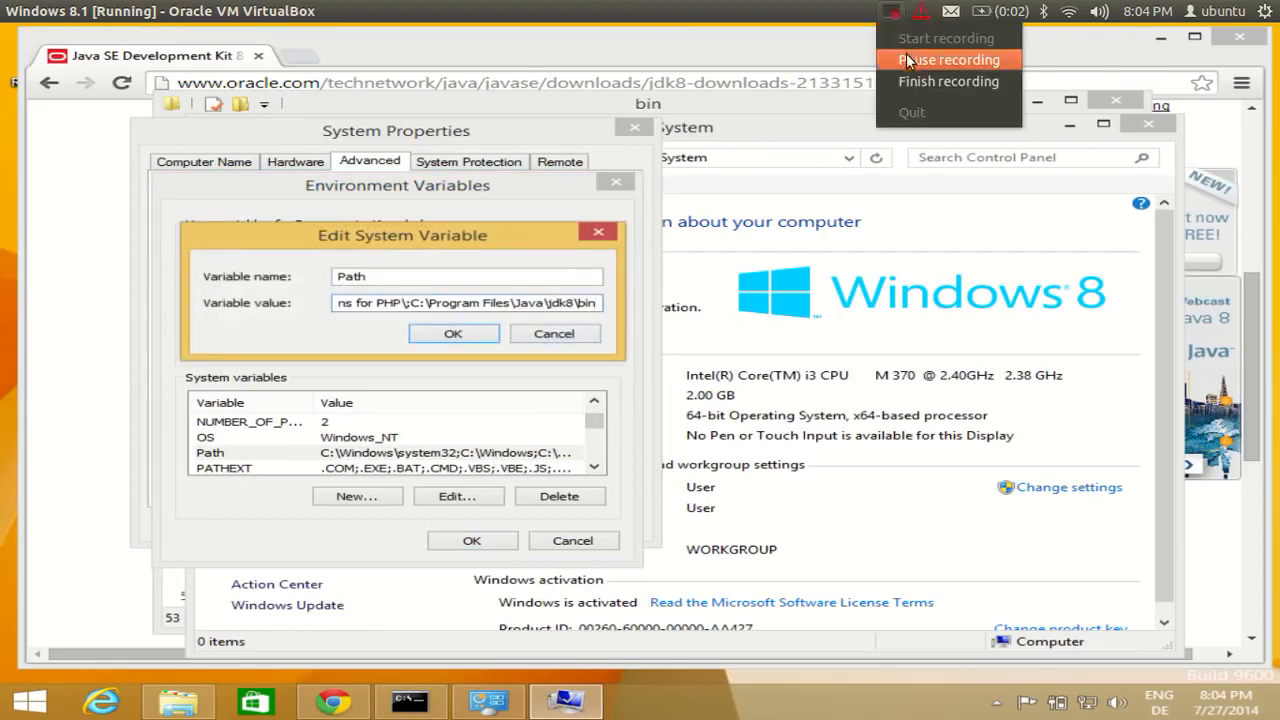
{"action": "left_click", "coordinate": [948, 60]}
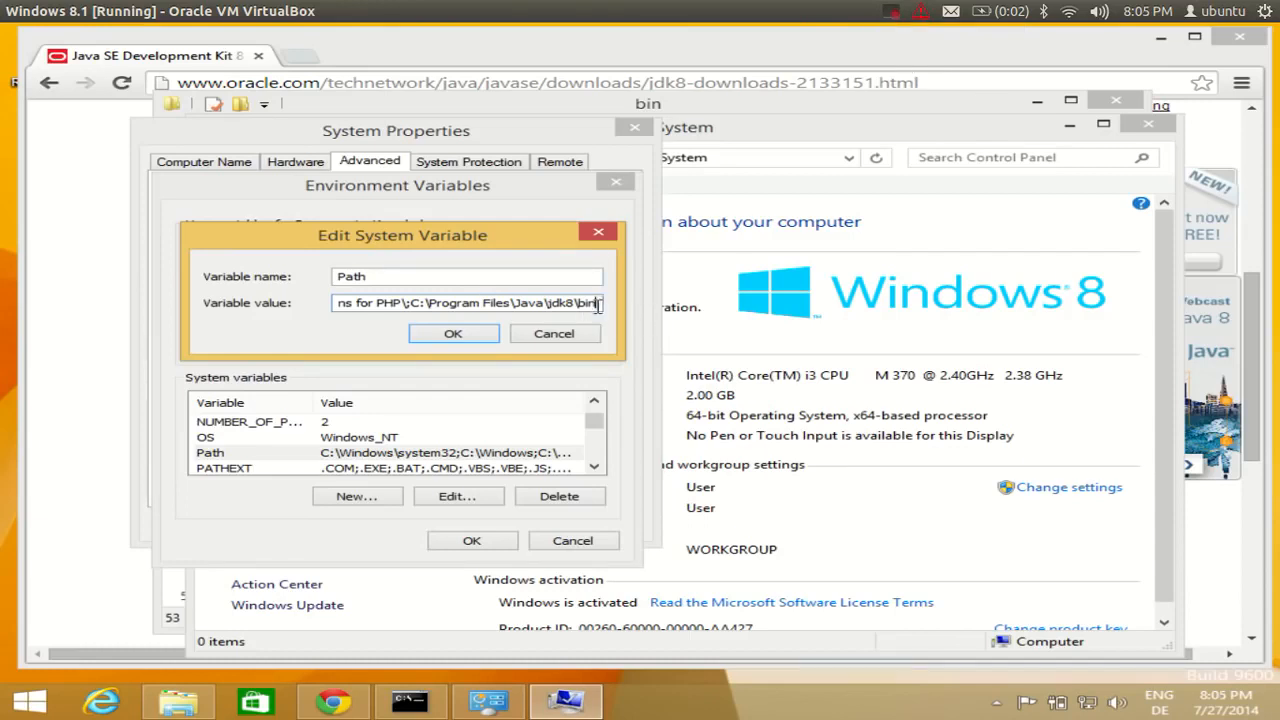
{"action": "left_click", "coordinate": [484, 334]}
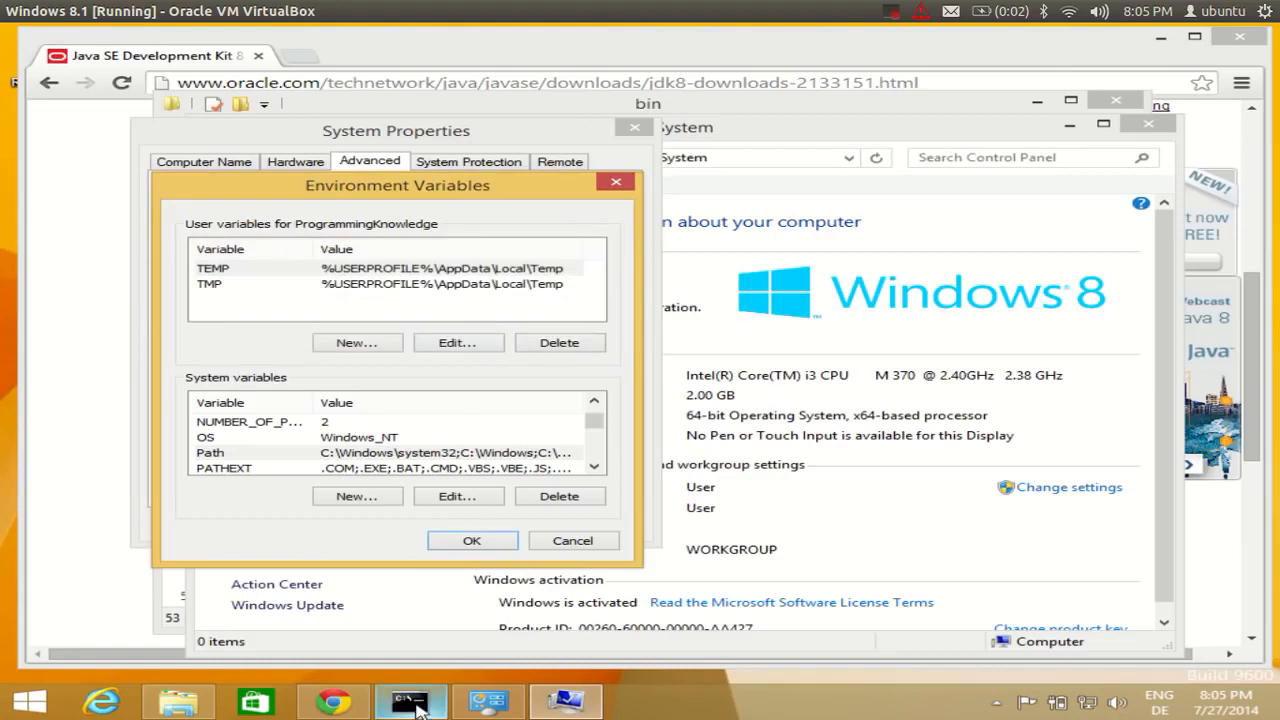
Close the stale Command Prompt and confirm the Environment Variables and System Properties dialogs.
{"action": "left_click", "coordinate": [410, 704]}
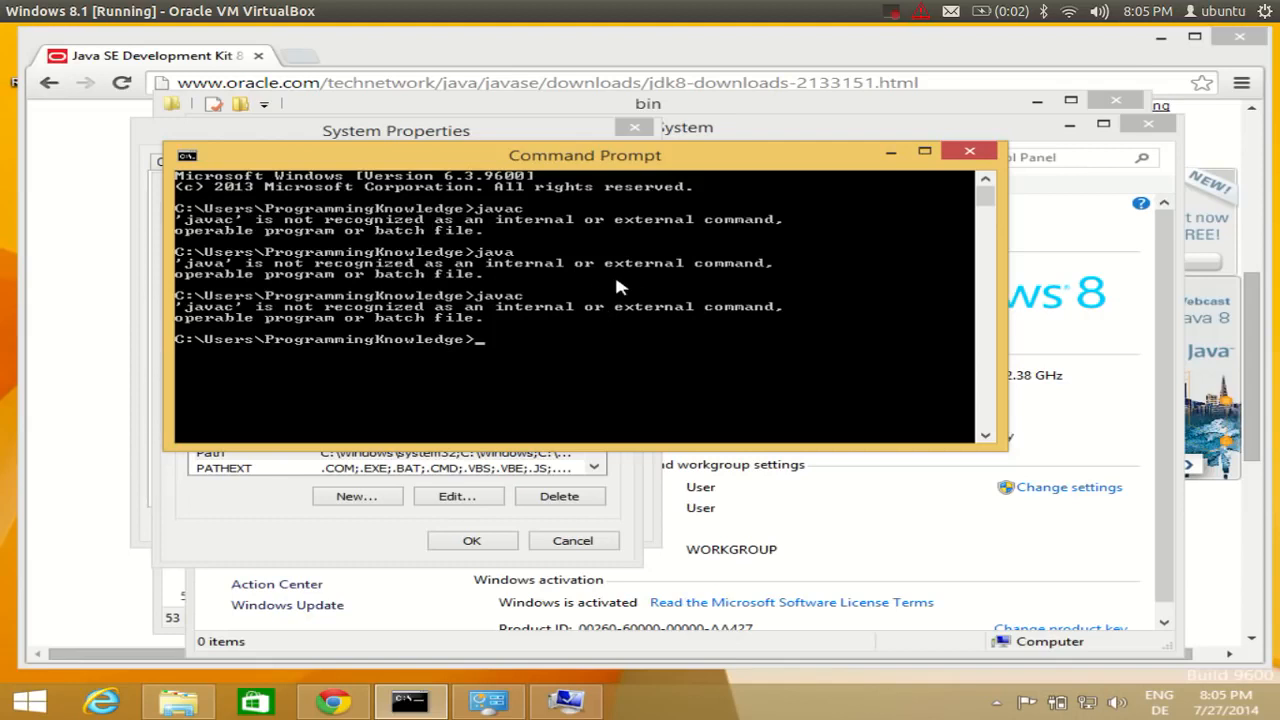
{"action": "left_click", "coordinate": [969, 151]}
{"action": "left_click", "coordinate": [476, 537]}
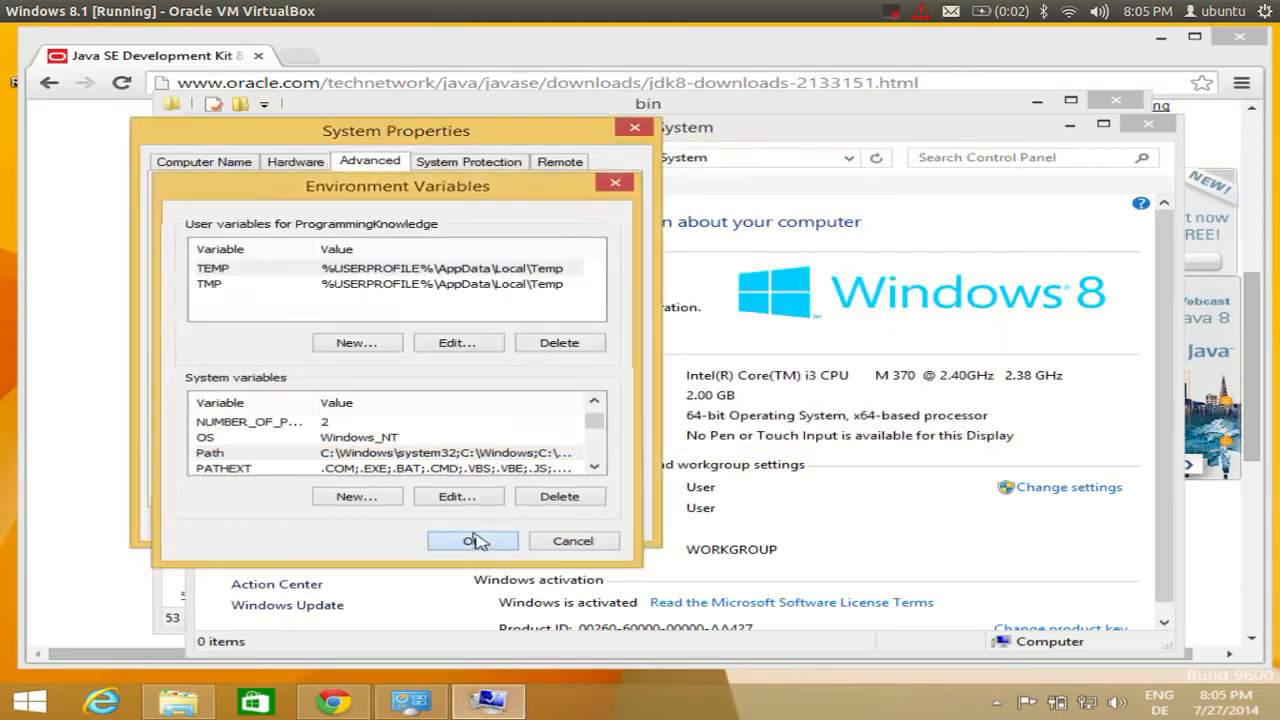
{"action": "left_click", "coordinate": [398, 525]}
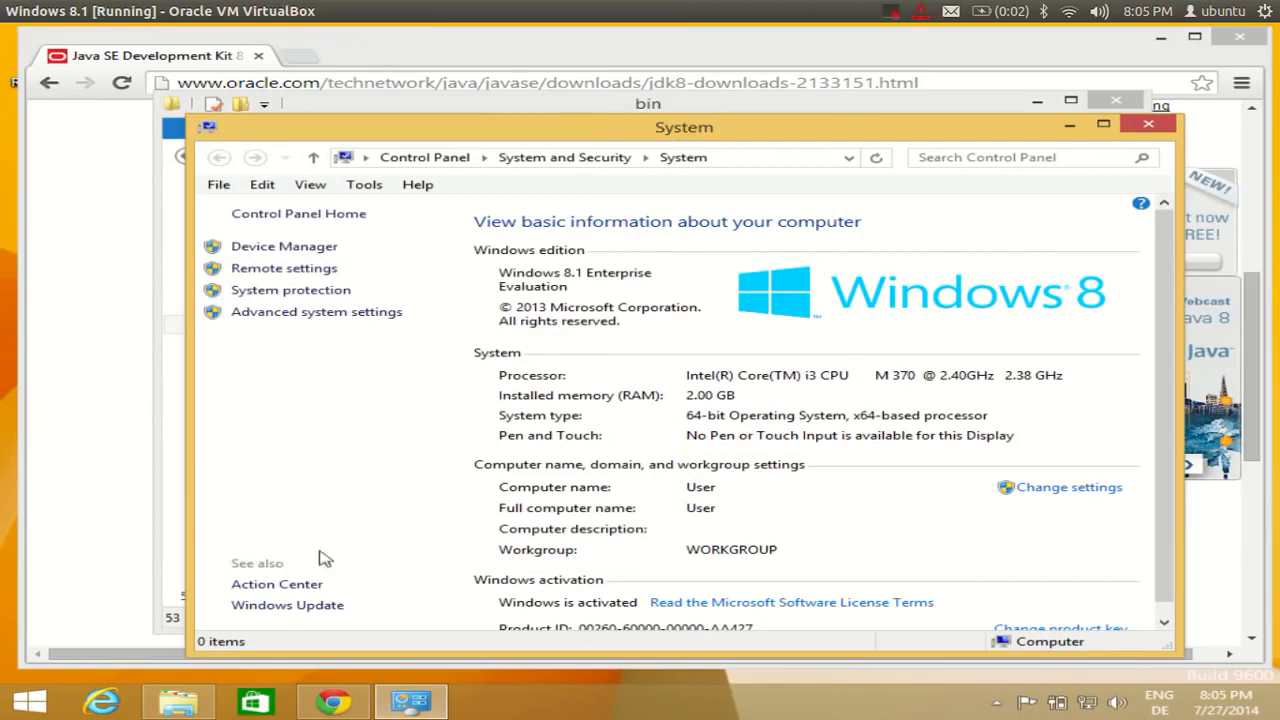
{"action": "left_click", "coordinate": [28, 701]}
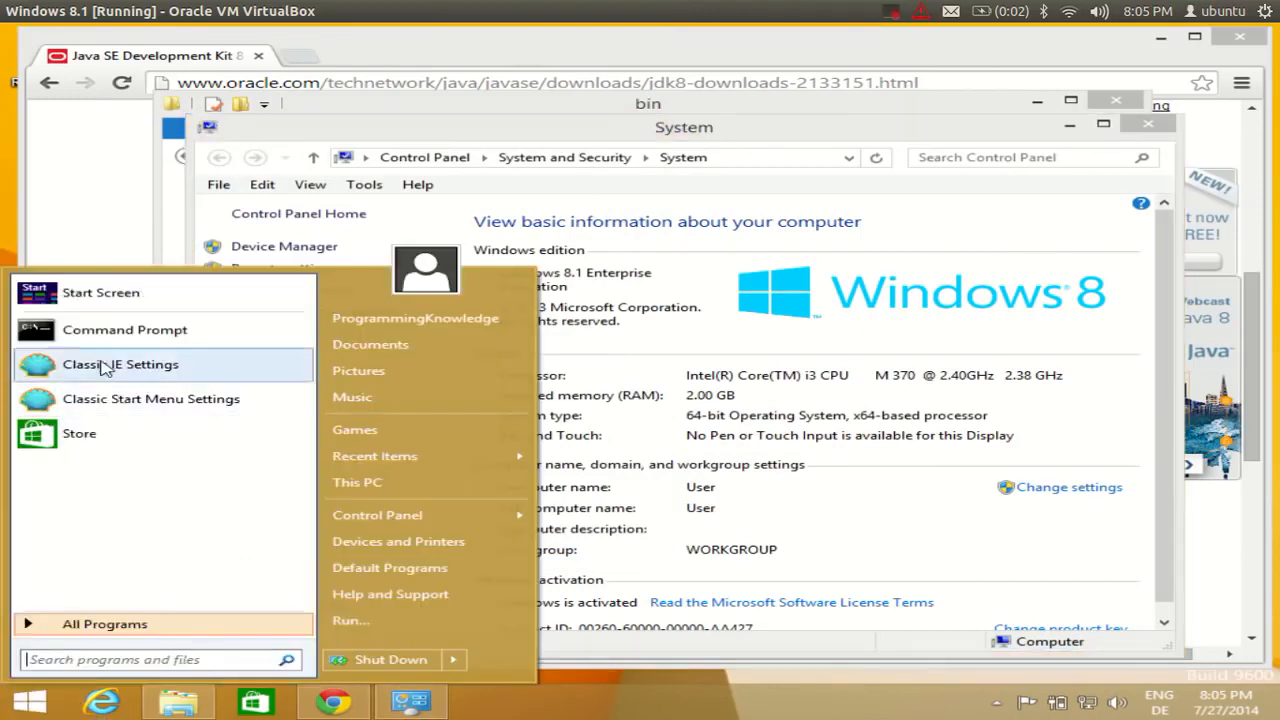
Run javac in a new Command Prompt and scroll through its printed usage and option list.
{"action": "left_click", "coordinate": [120, 333]}
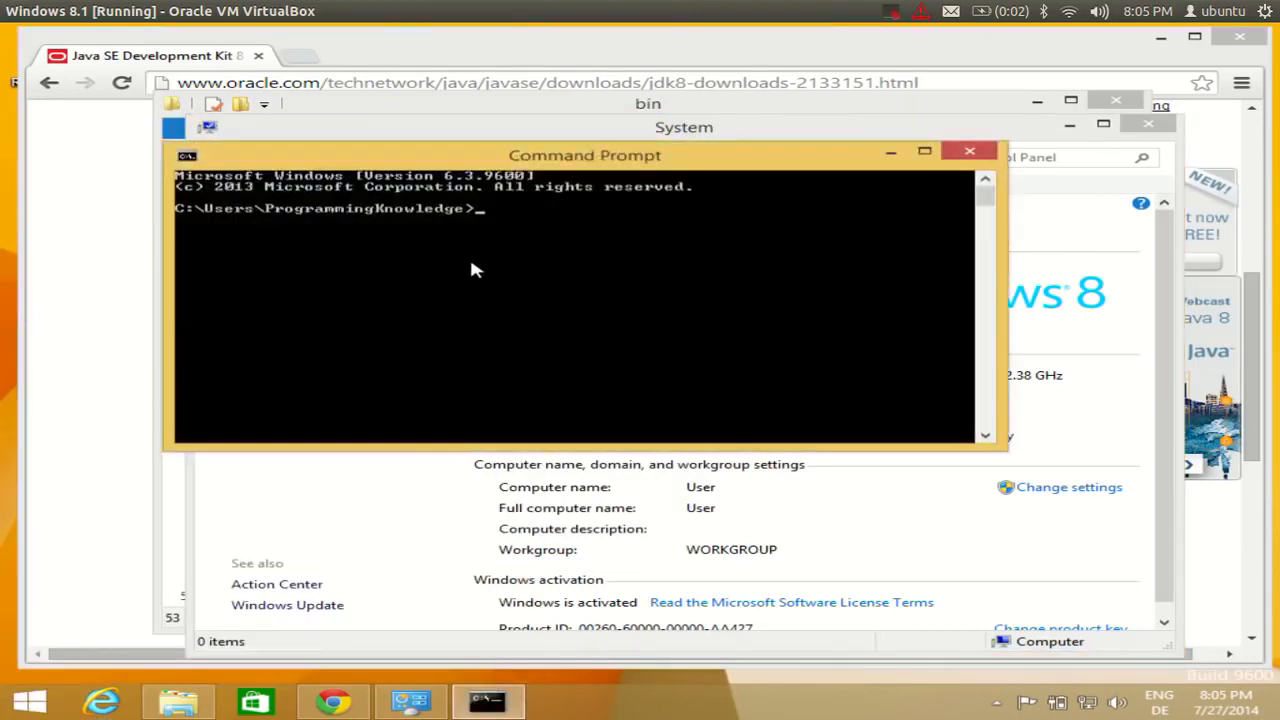
{"action": "type", "text": "javac"}
{"action": "key", "text": "Return"}
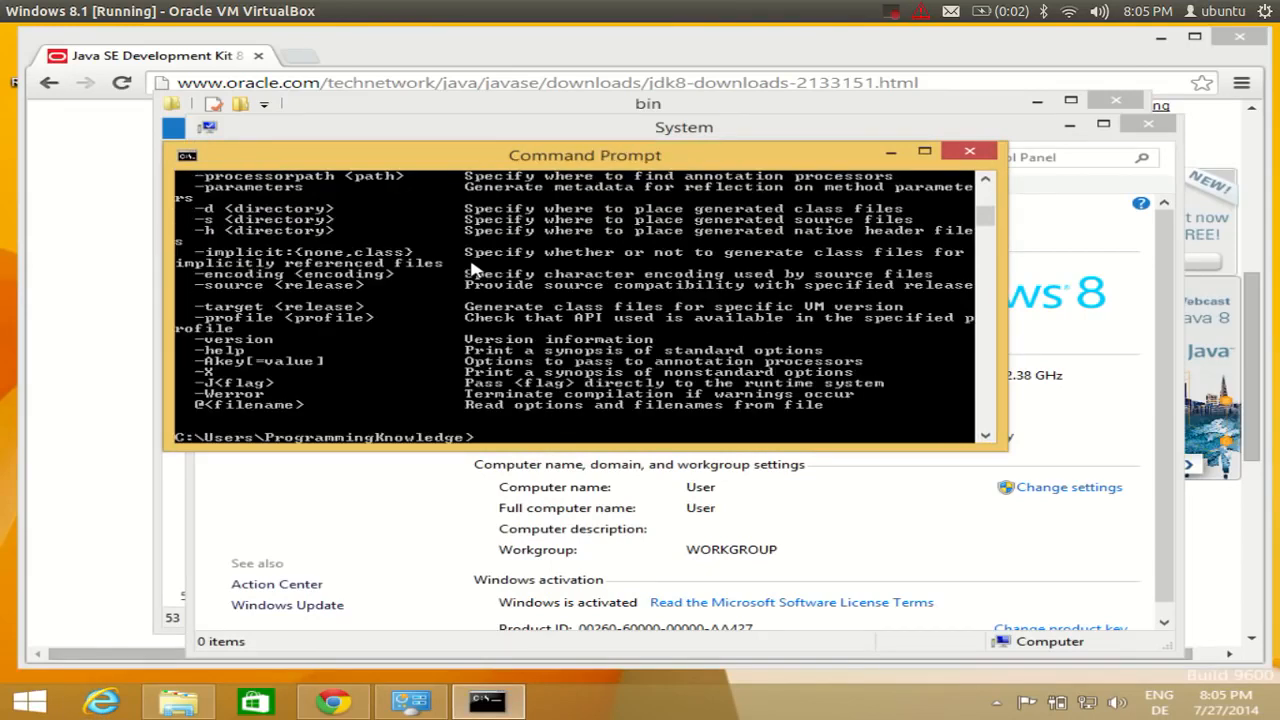
{"action": "left_click_drag", "start_coordinate": [1005, 449], "coordinate": [968, 622]}
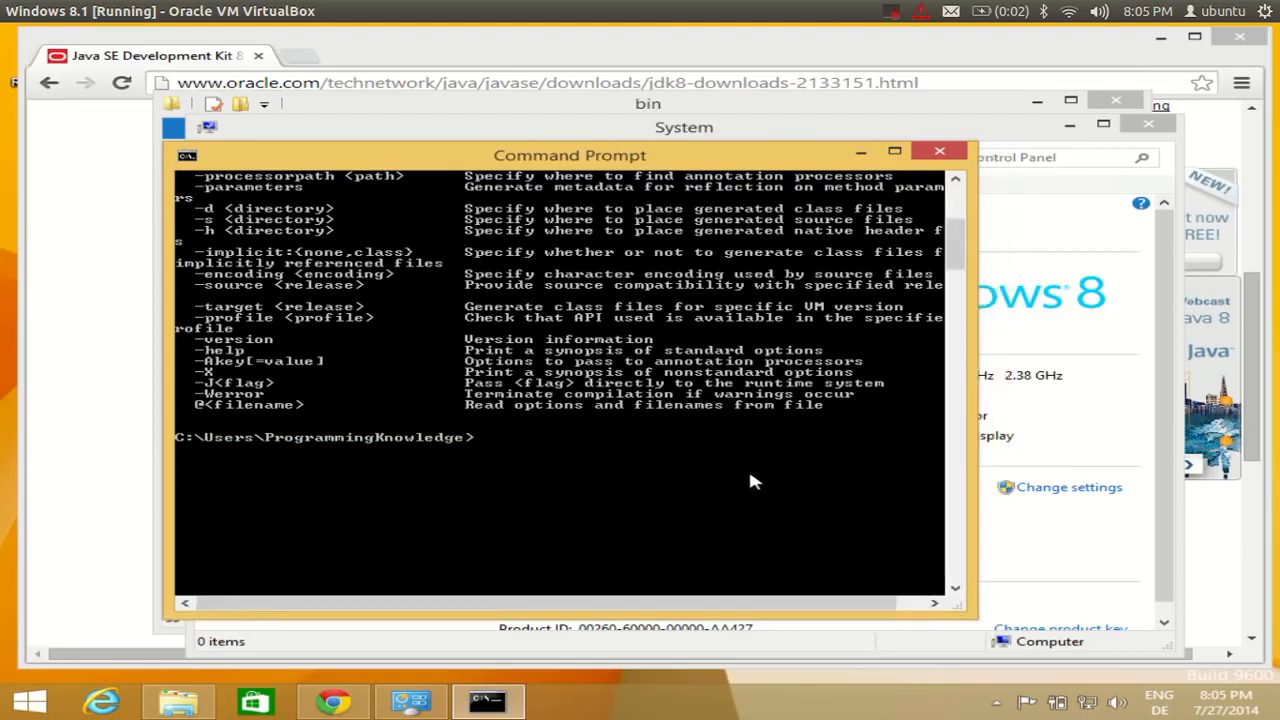
{"action": "key", "text": "Up"}
{"action": "scroll", "coordinate": [737, 440], "scroll_direction": "up", "scroll_amount": 6}
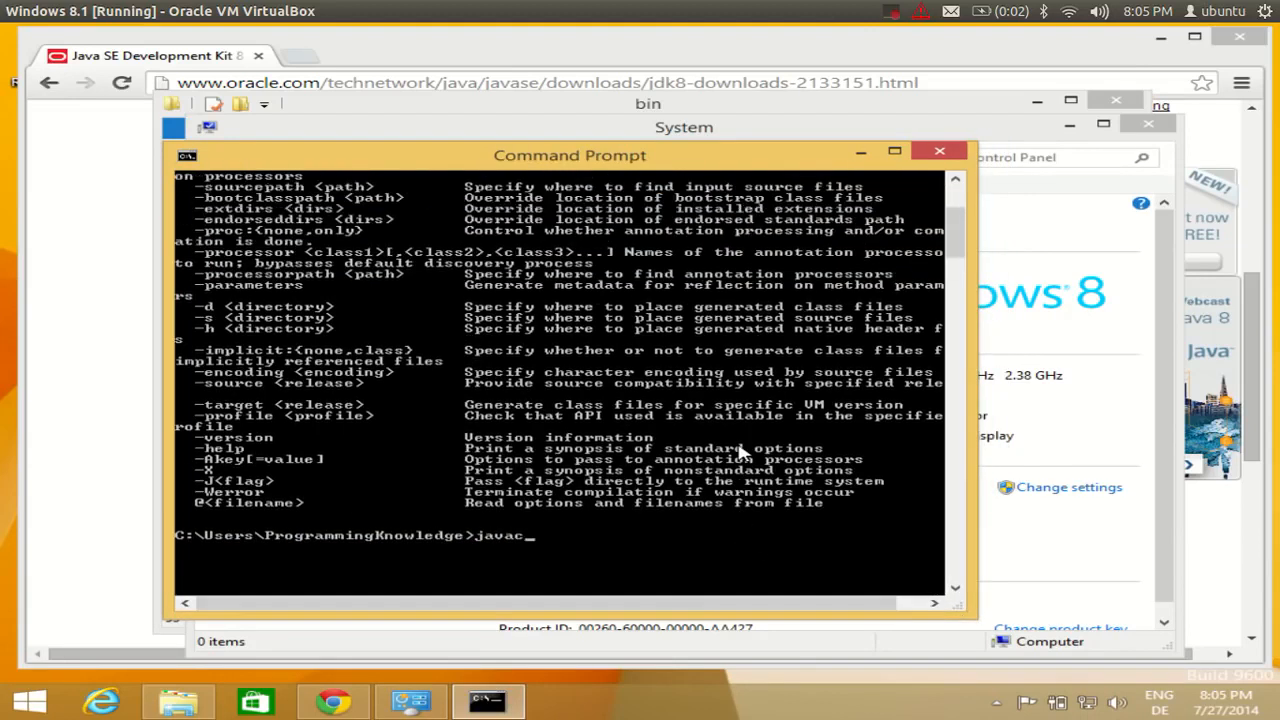
{"action": "scroll", "coordinate": [738, 452], "scroll_direction": "up", "scroll_amount": 2}
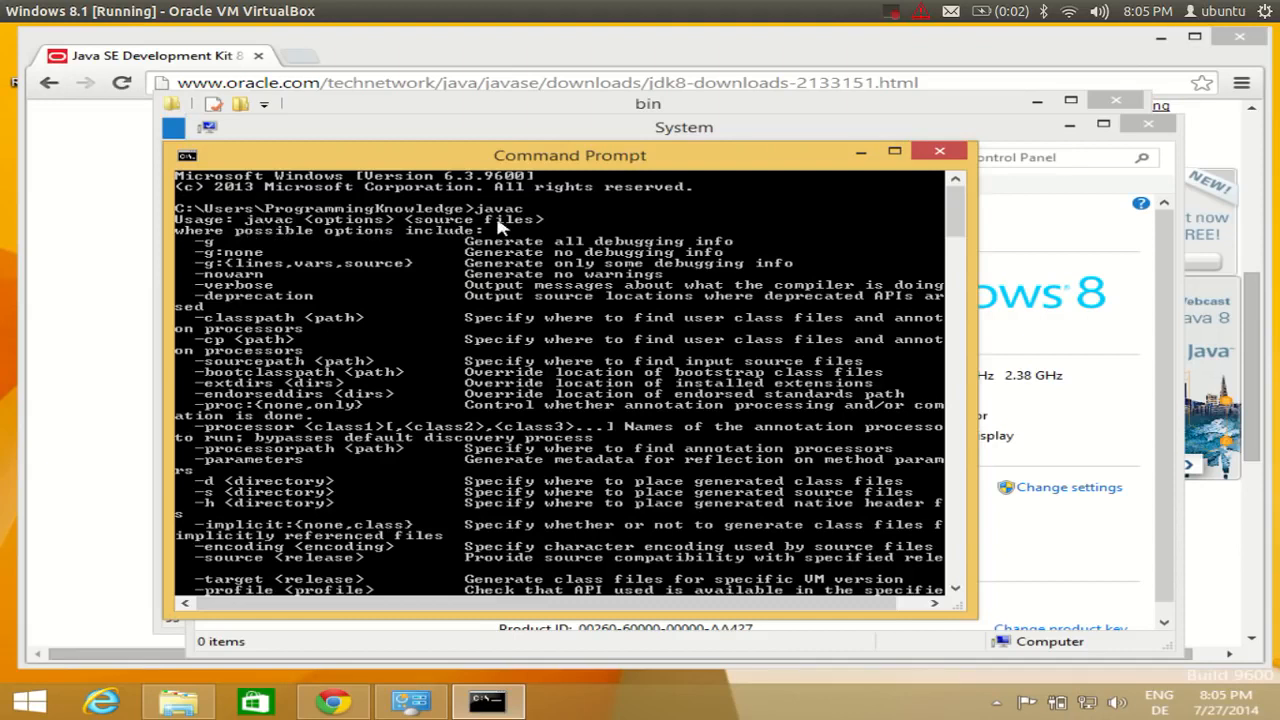
{"action": "scroll", "coordinate": [540, 310], "scroll_direction": "down", "scroll_amount": 9}
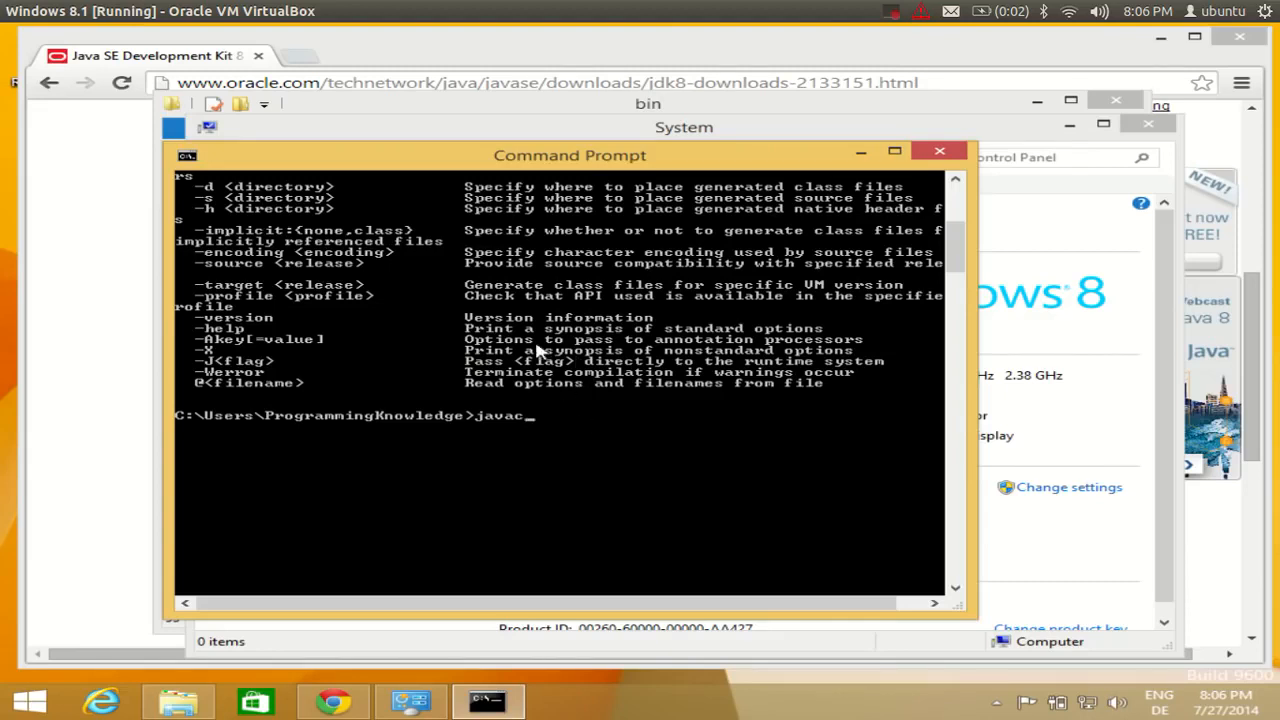
{"action": "scroll", "coordinate": [557, 405], "scroll_direction": "up", "scroll_amount": 9}
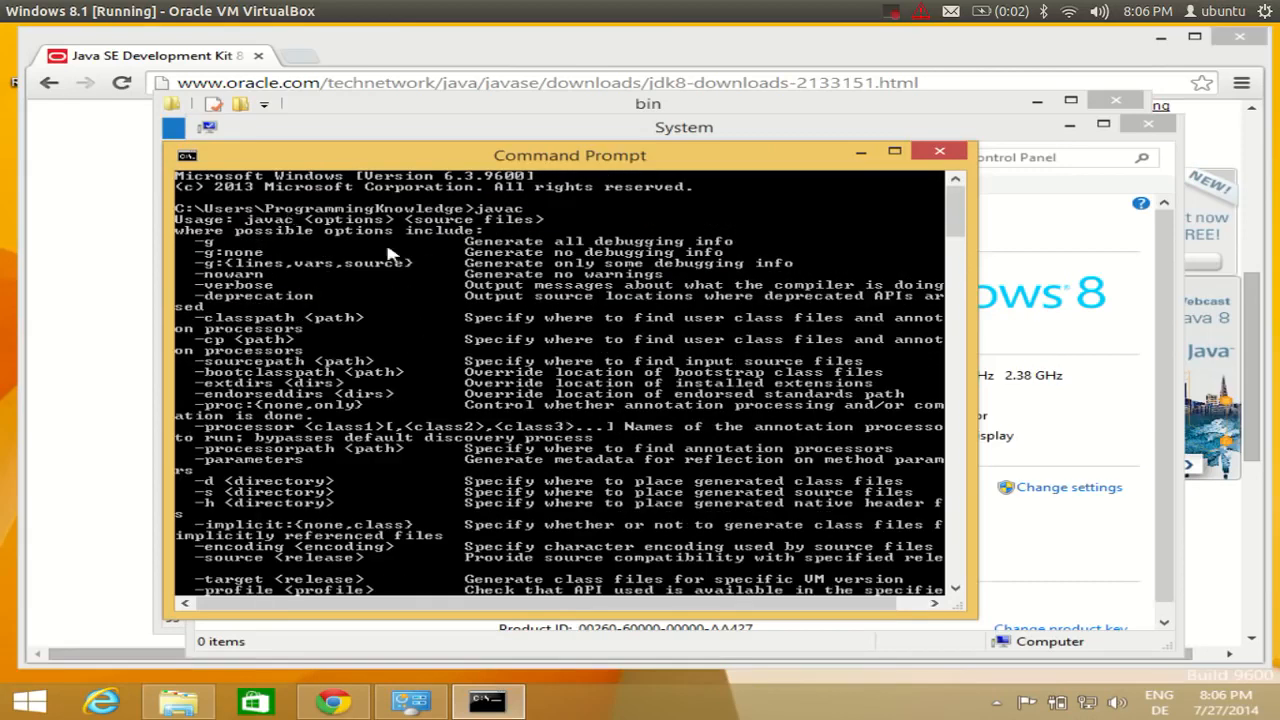
{"action": "scroll", "coordinate": [568, 450], "scroll_direction": "down", "scroll_amount": 9}
{"action": "scroll", "coordinate": [520, 378], "scroll_direction": "up", "scroll_amount": 6}
{"action": "scroll", "coordinate": [560, 508], "scroll_direction": "down", "scroll_amount": 5}
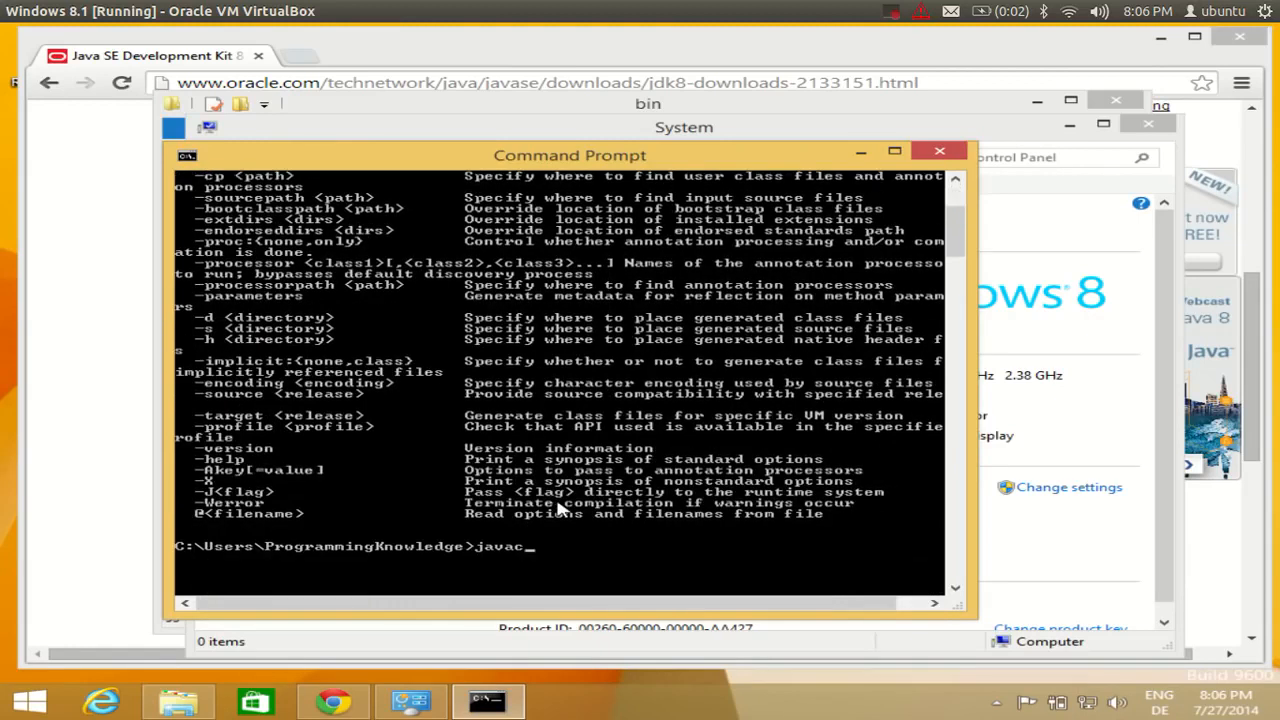